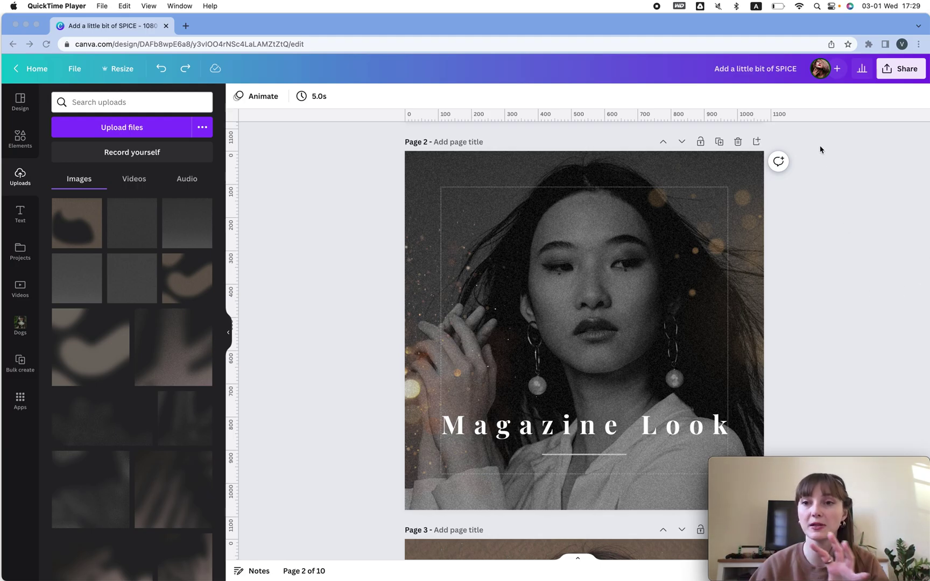
Step: Add a blank page after page 2 and search the photo elements for "model"
click(757, 141)
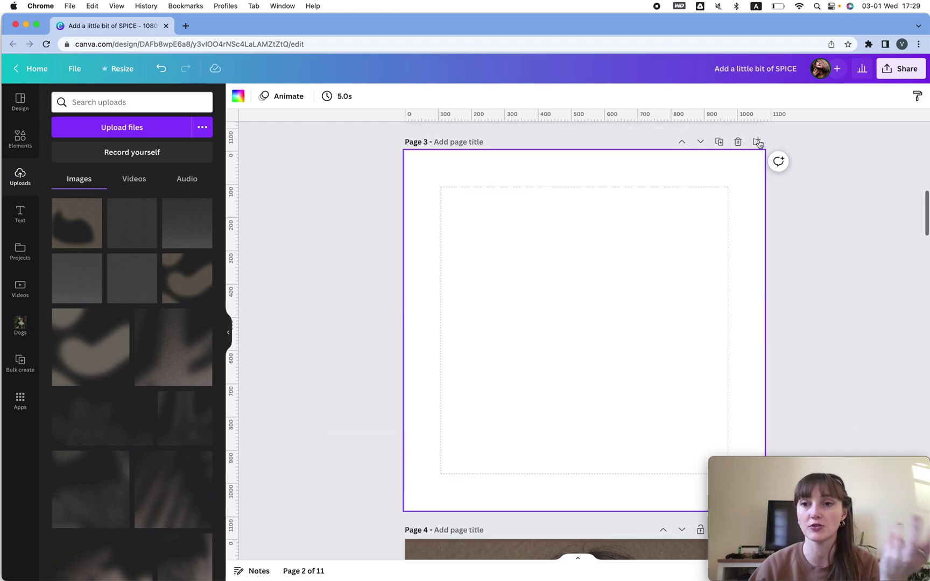
click(20, 139)
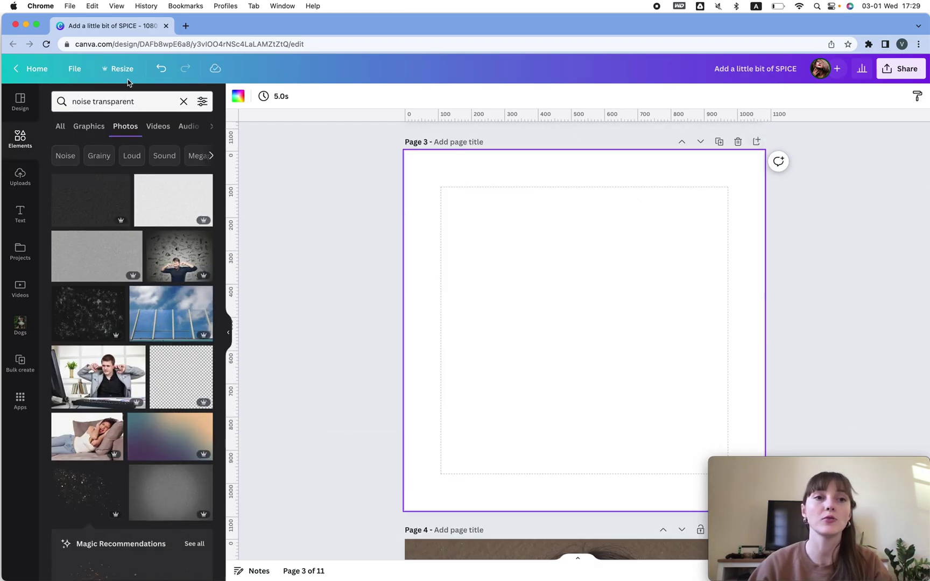
click(115, 102)
triple_click(115, 102)
text(model)
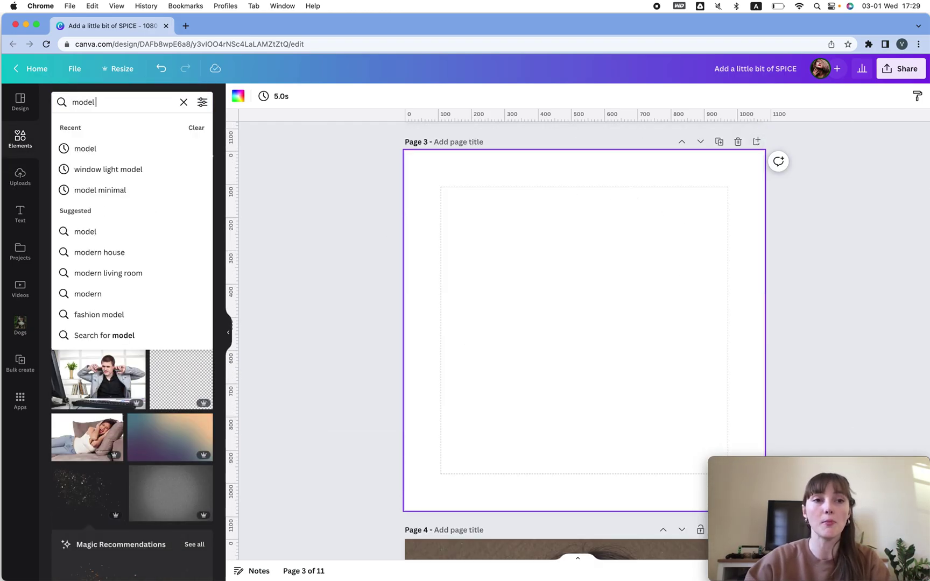
key(Return)
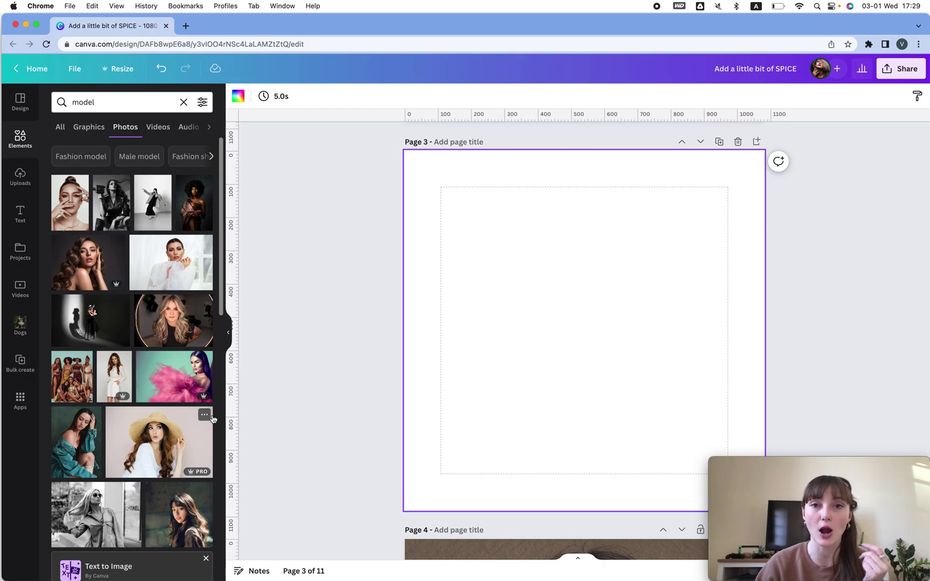
Step: Set the photo of the woman in the denim jacket as page 3's background and shift it slightly down within the page
drag(75, 441, 471, 180)
double_click(665, 179)
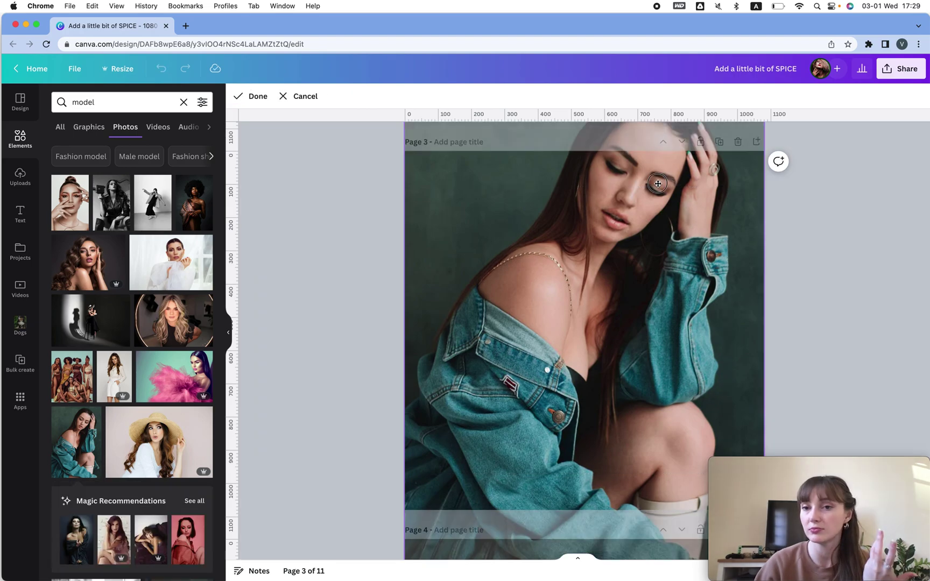
drag(658, 178, 656, 201)
click(879, 161)
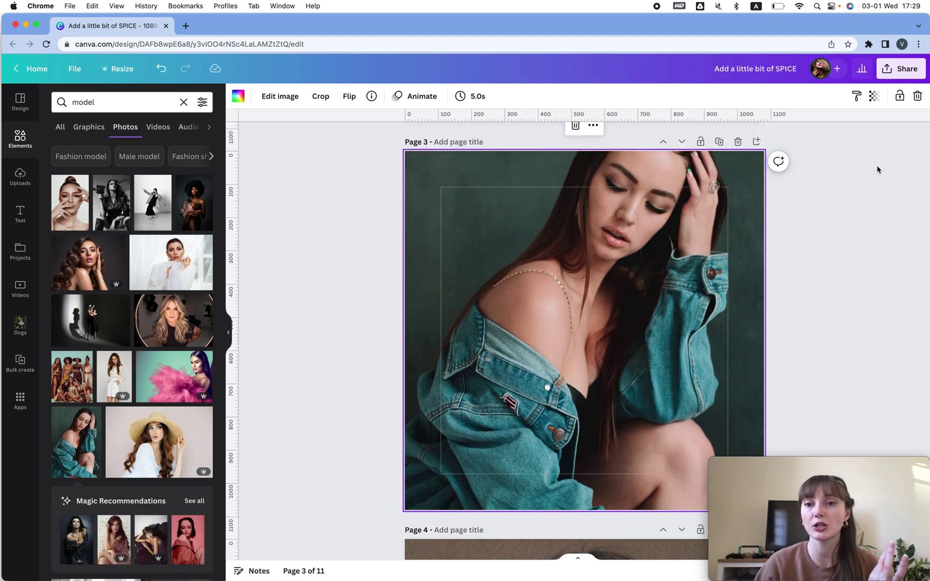
Step: Review the Magazine Look page and search the photo elements for "grain"
scroll(593, 124, up, 10)
scroll(506, 376, down, 1)
scroll(506, 377, down, 9)
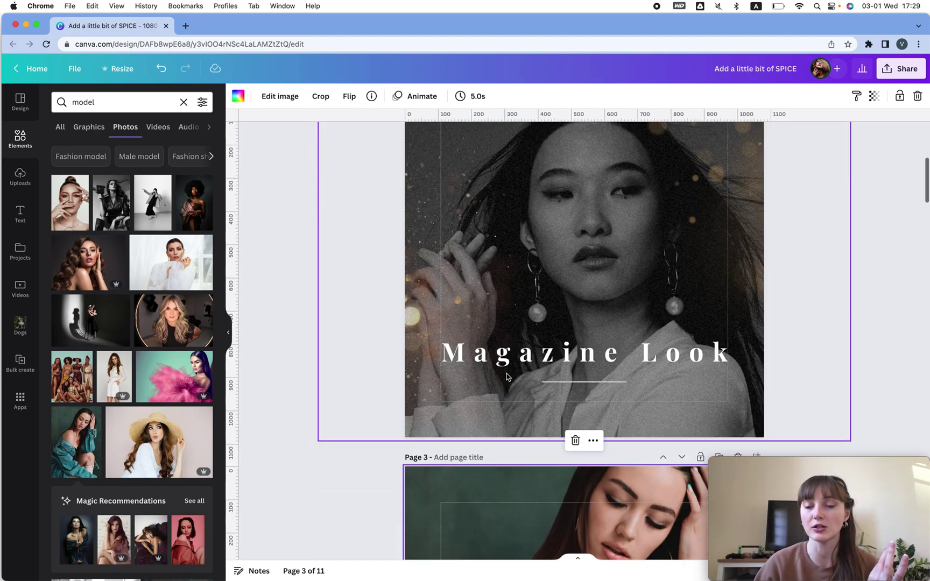
scroll(589, 334, up, 5)
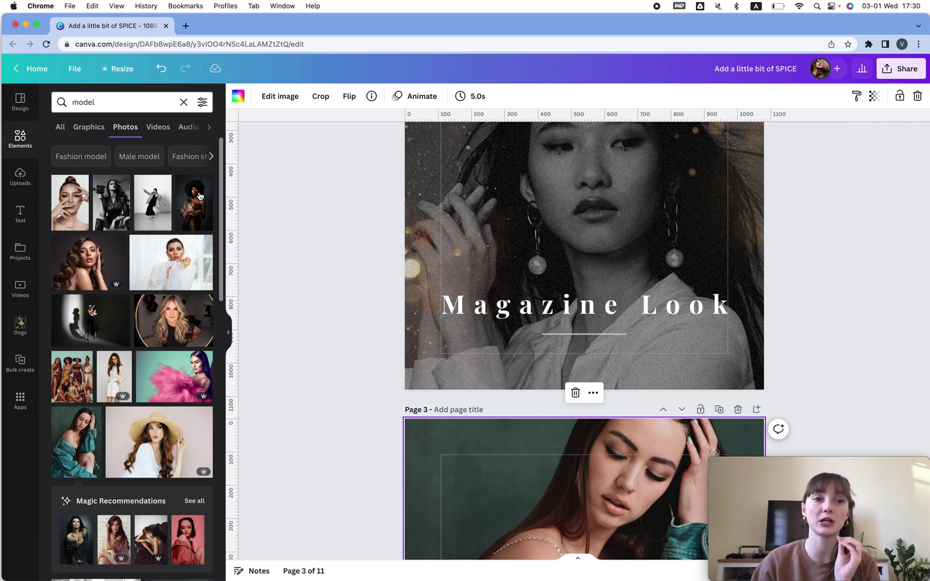
double_click(123, 98)
text(grain)
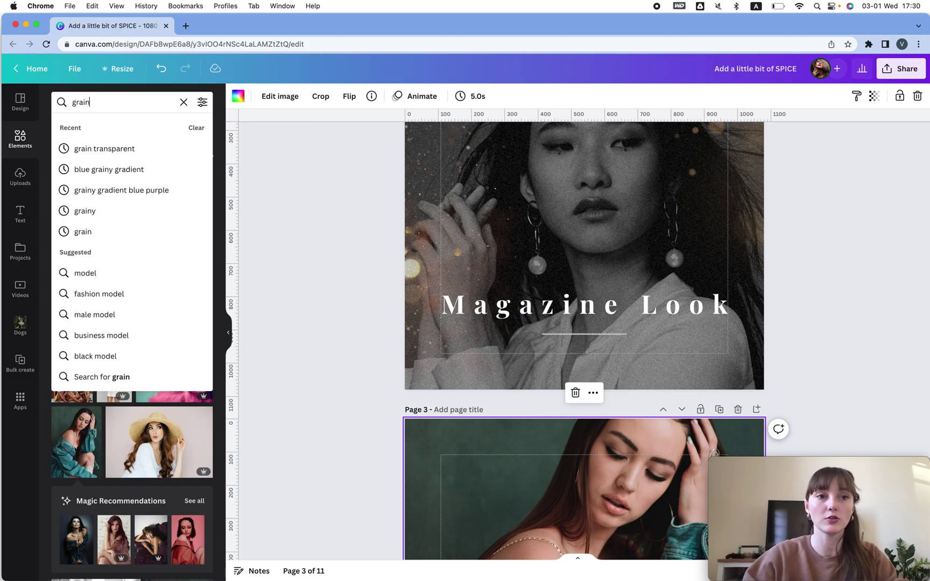
key(Return)
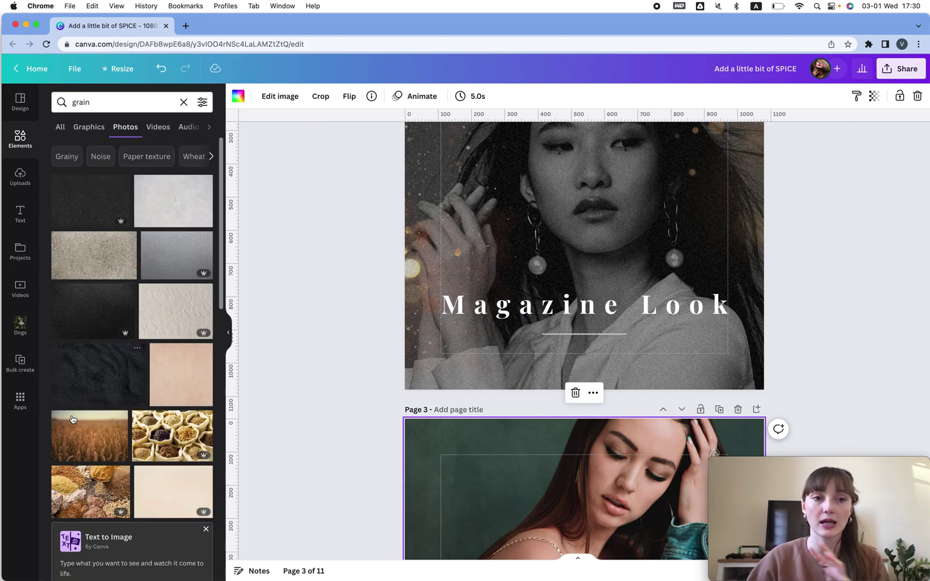
scroll(518, 392, down, 3)
scroll(518, 394, down, 2)
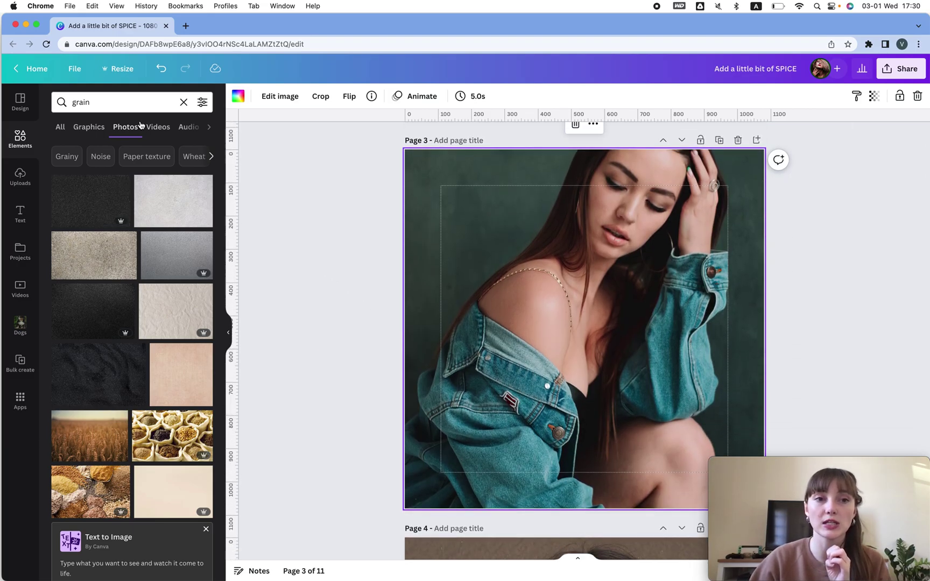
Step: Add the first dark grain photo to page 3, rotate it 90 degrees and stretch it to cover the whole page
click(86, 207)
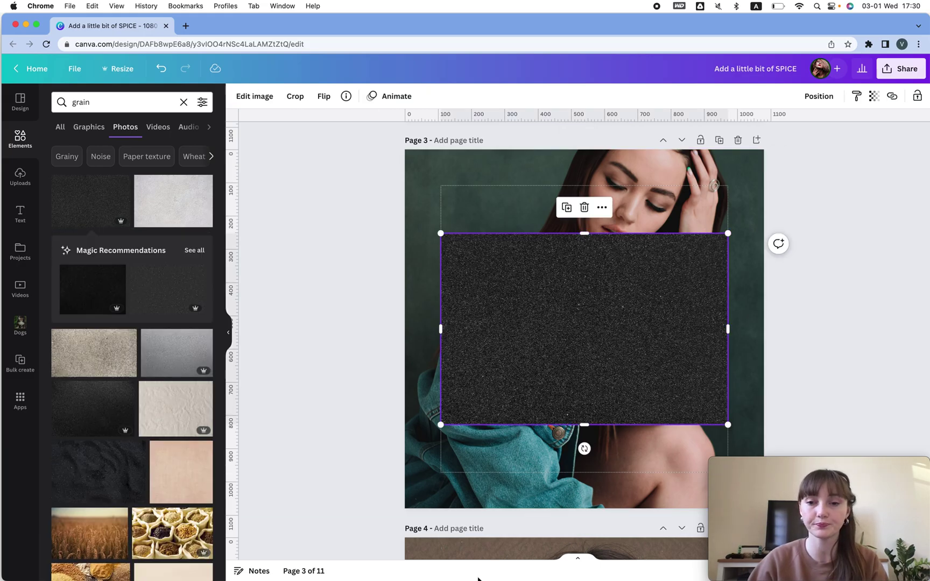
drag(584, 448, 738, 331)
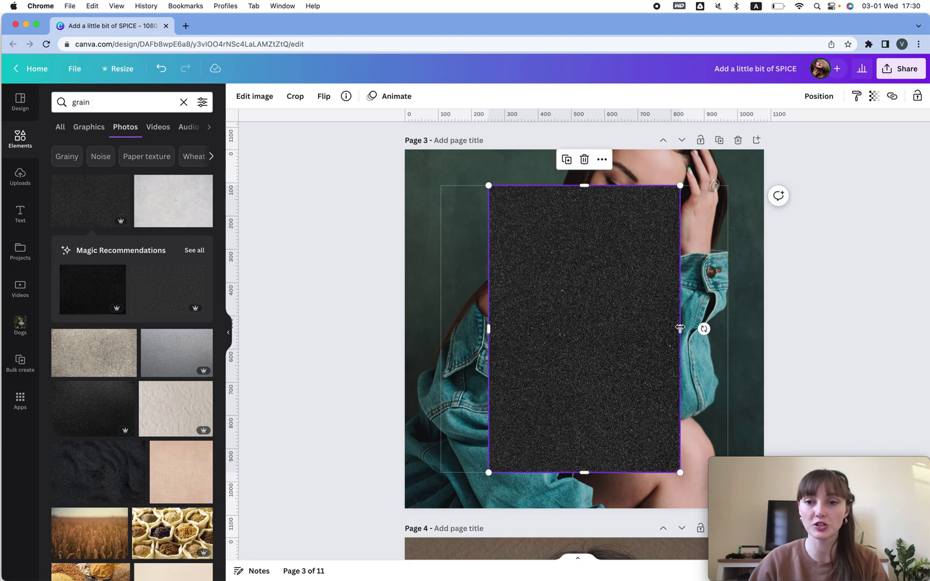
drag(679, 328, 763, 320)
drag(577, 186, 577, 135)
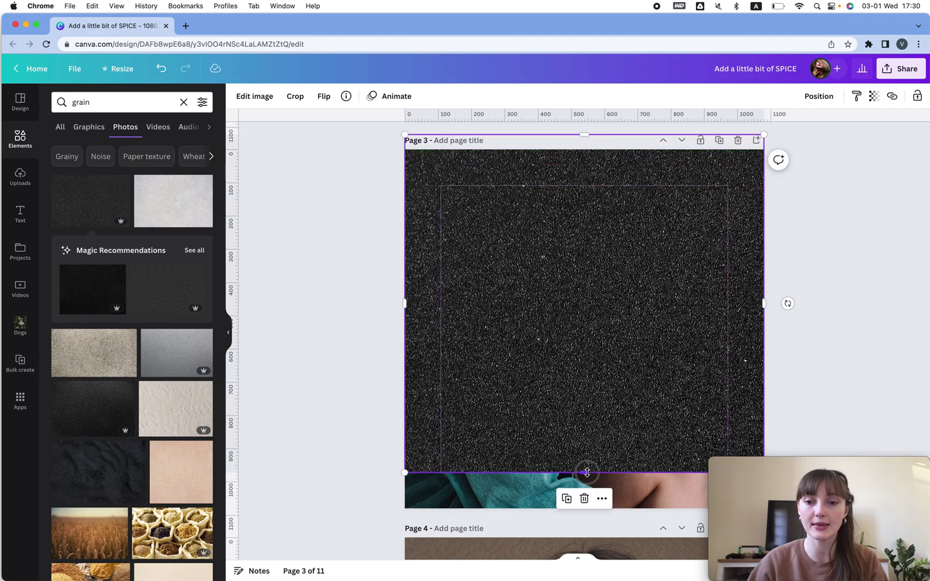
drag(585, 472, 585, 514)
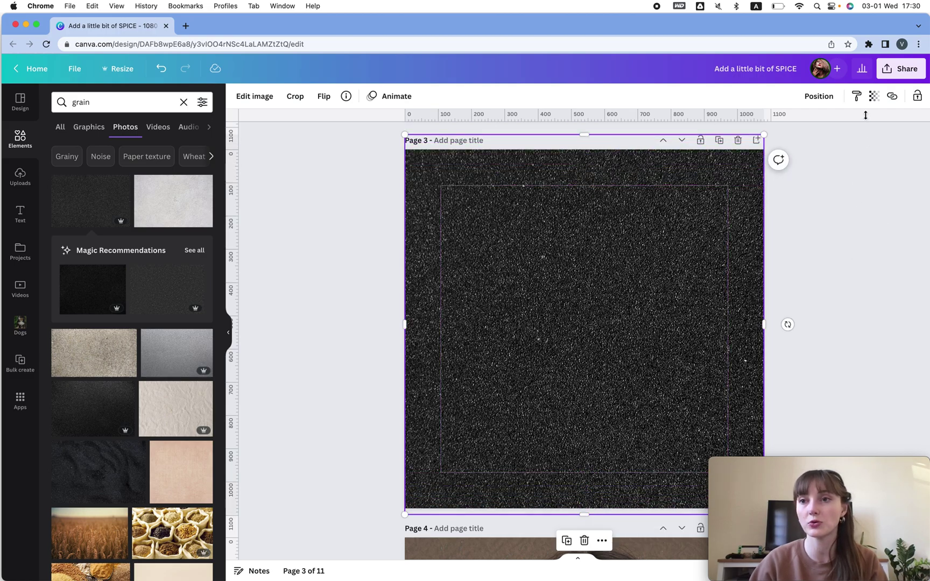
Step: Try a transparency of 39 on the stretched grain overlay, and delete the overlay from page 3
click(873, 96)
click(803, 138)
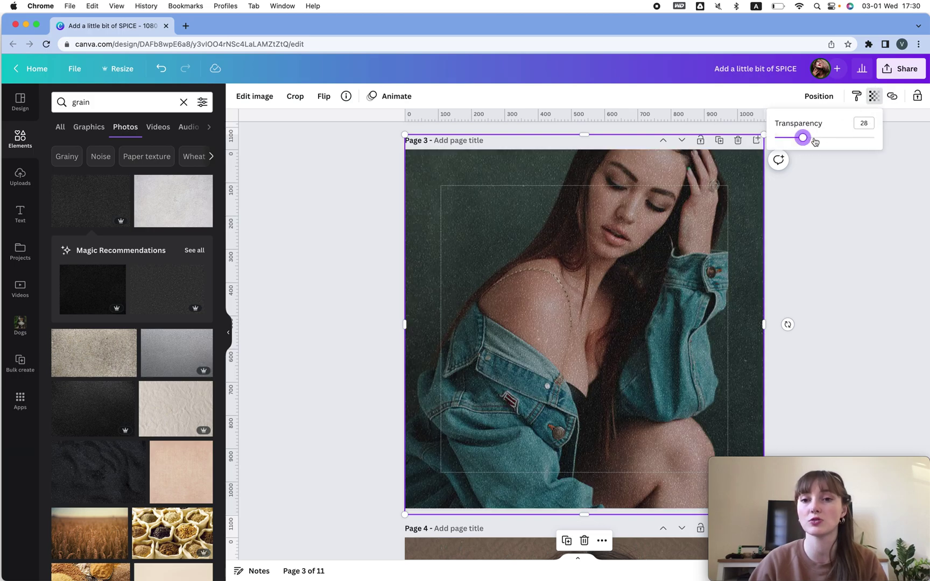
click(814, 140)
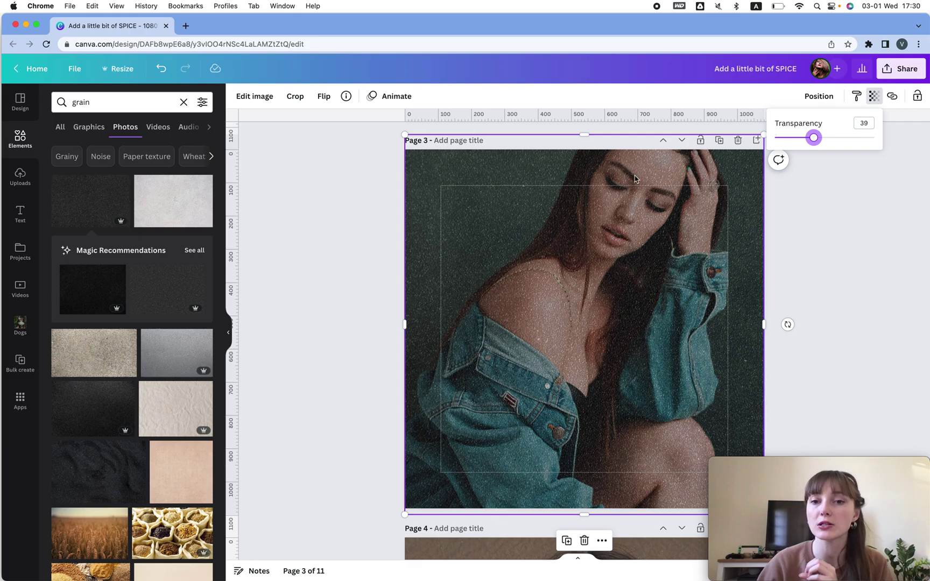
click(855, 271)
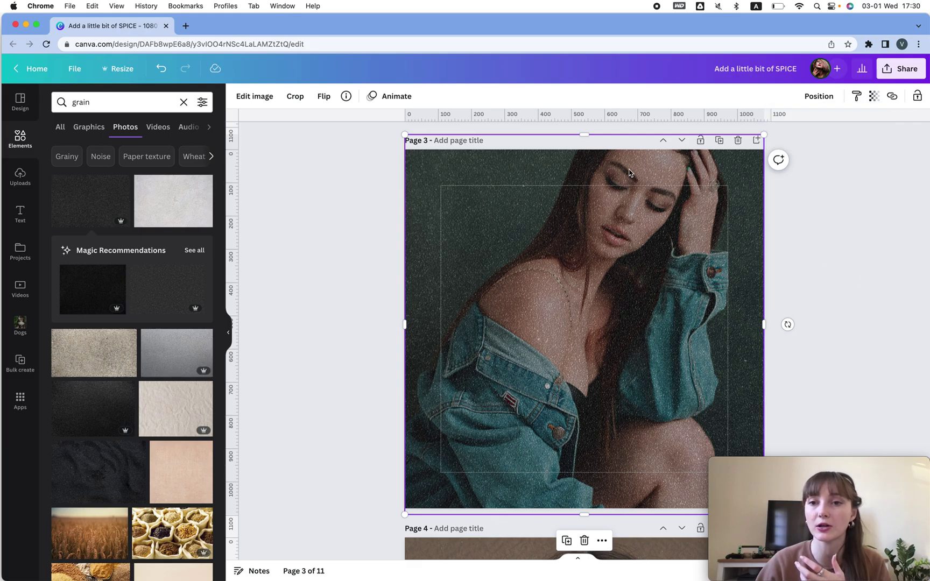
drag(629, 172, 641, 189)
key(Delete)
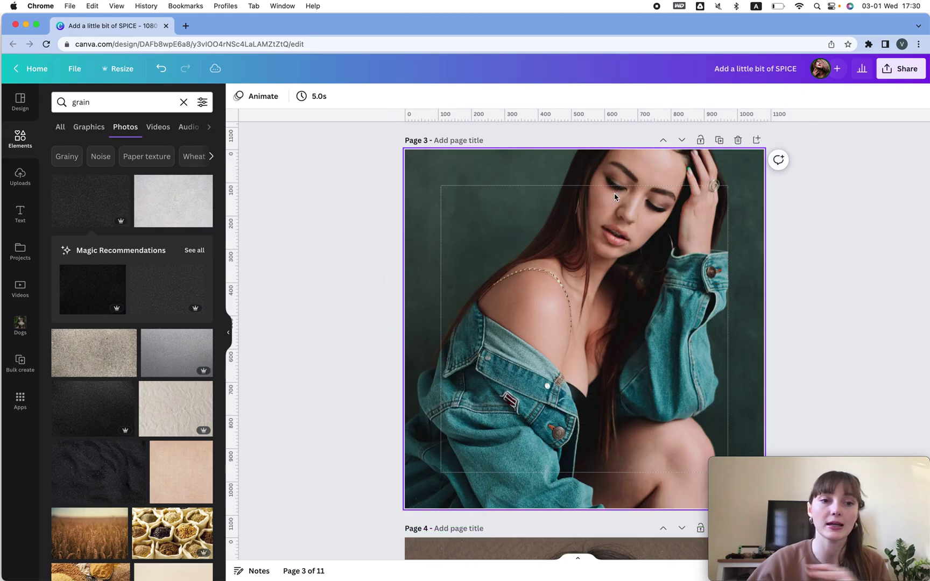
Step: Try the black gradient grain photo enlarged over page 3 at transparency 30, shifting it sideways to compare with the bare photo
click(120, 420)
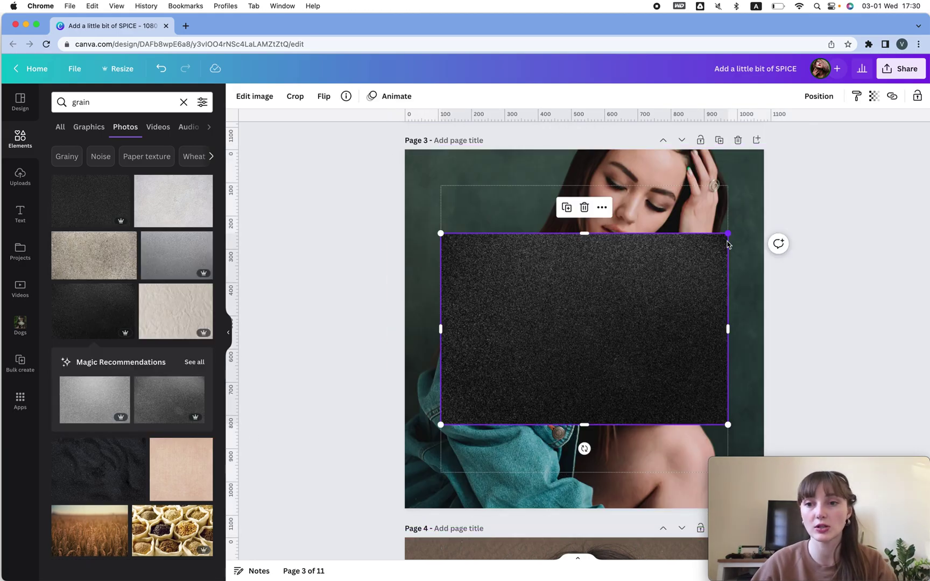
drag(727, 233, 881, 171)
click(873, 96)
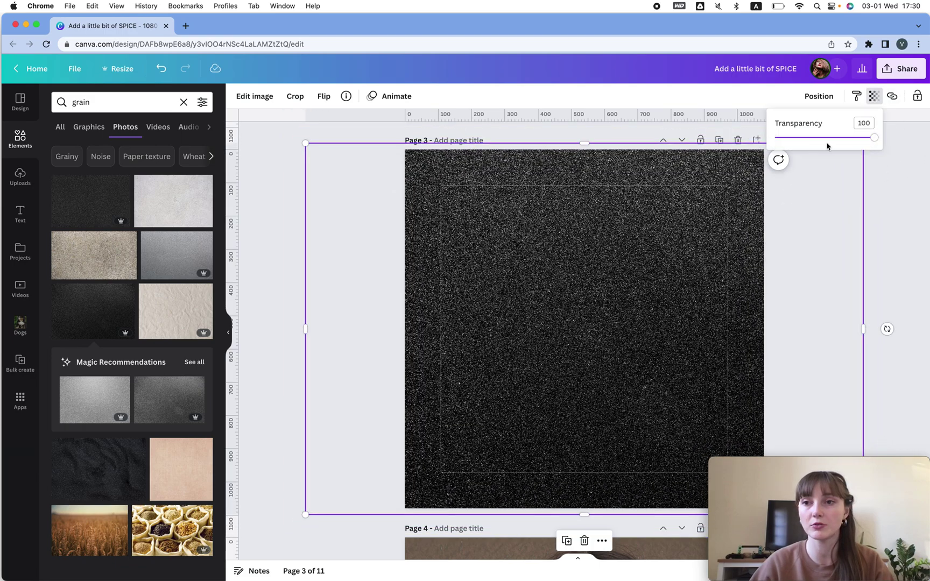
mouse_move(802, 138)
mouse_down()
mouse_move(787, 139)
mouse_move(826, 138)
mouse_move(804, 141)
mouse_up()
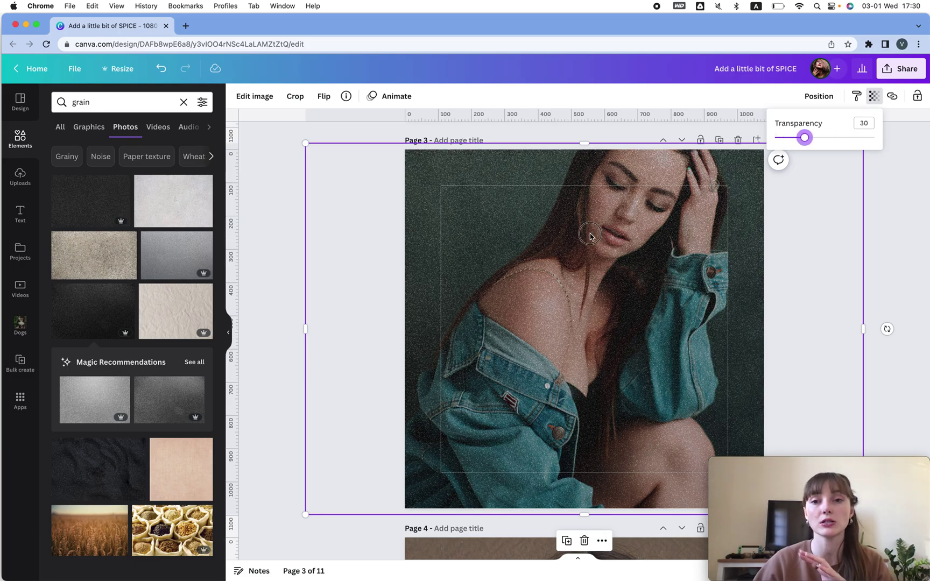
drag(589, 236, 777, 232)
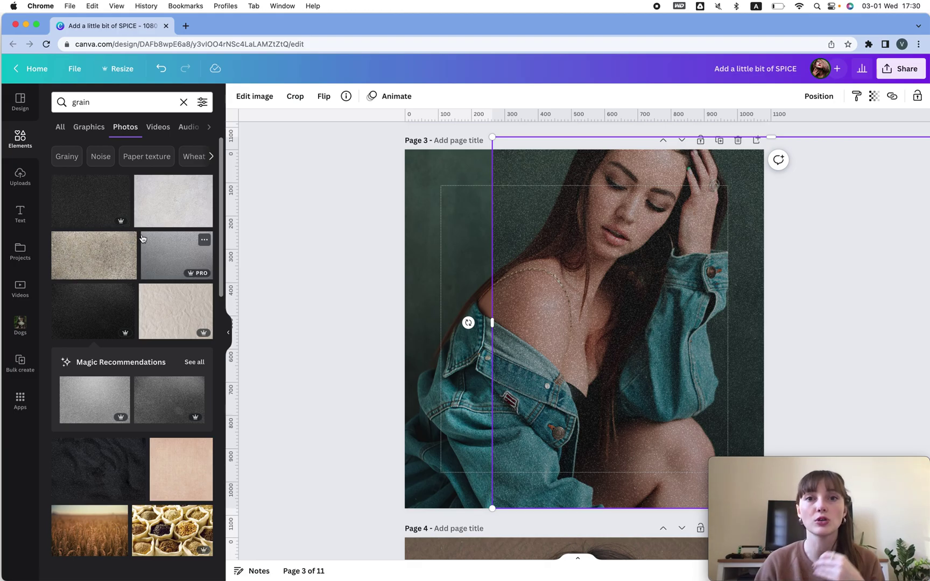
Step: Add the uploaded square dark noise image to page 3 and enlarge it to cover the whole page
click(8, 183)
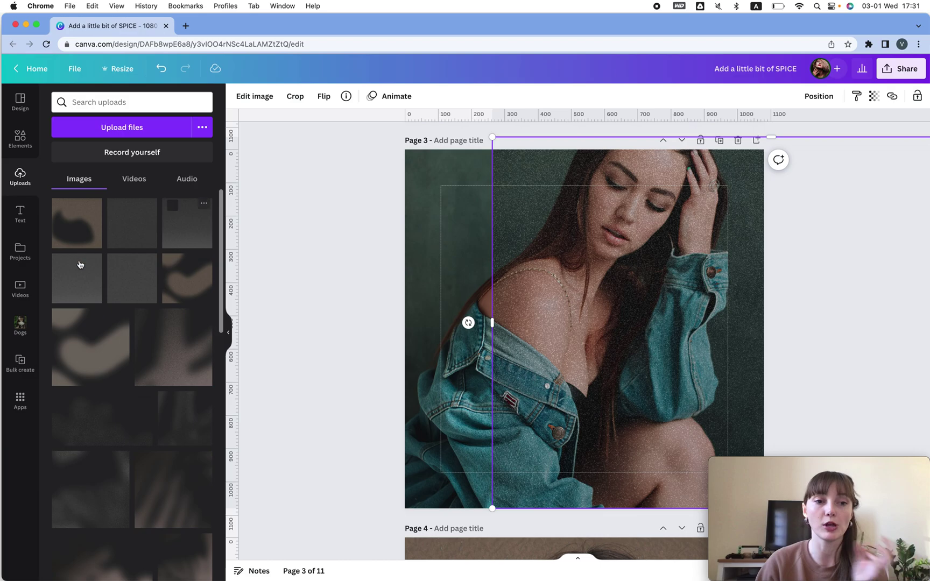
click(132, 223)
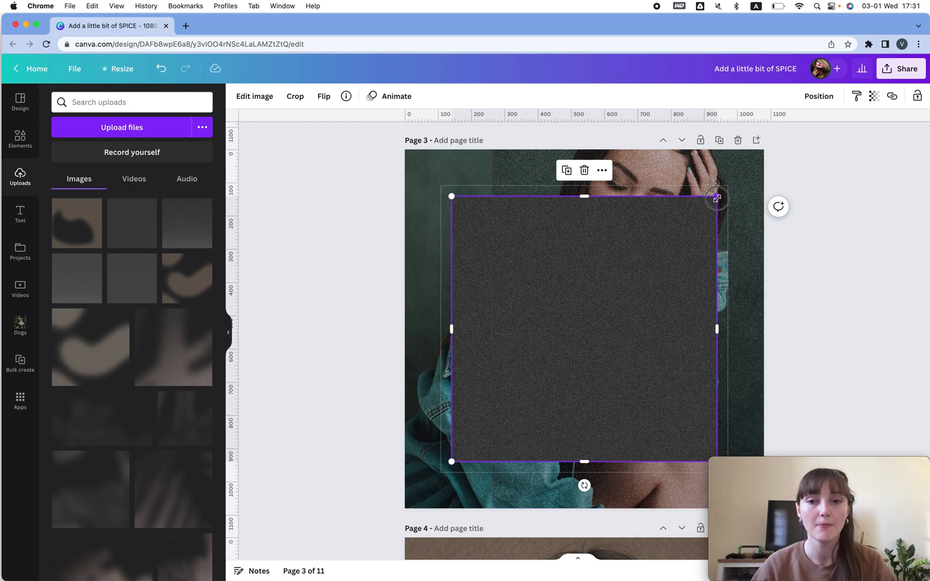
drag(716, 198, 787, 169)
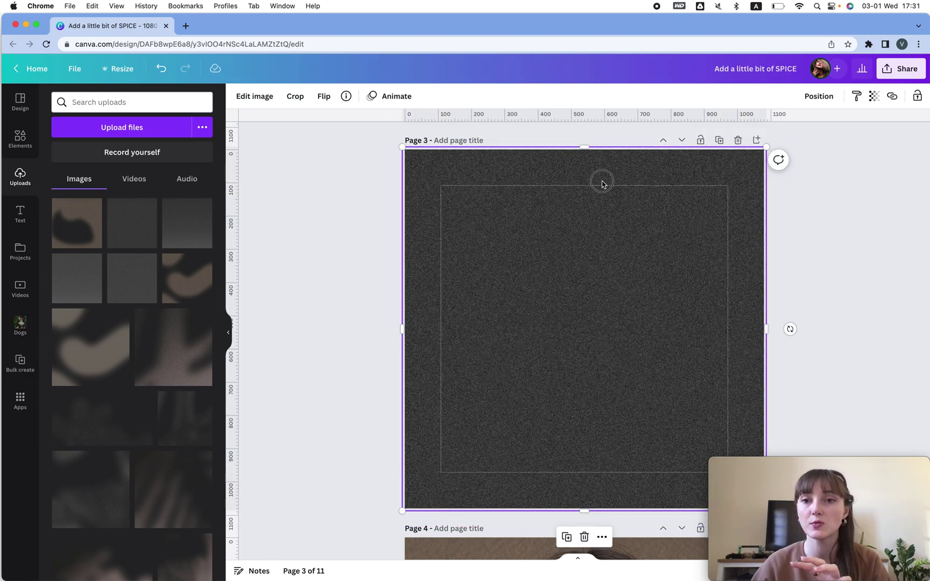
Step: Shift the noise overlay partly off the page's left edge and set its transparency to 52
drag(601, 183, 509, 181)
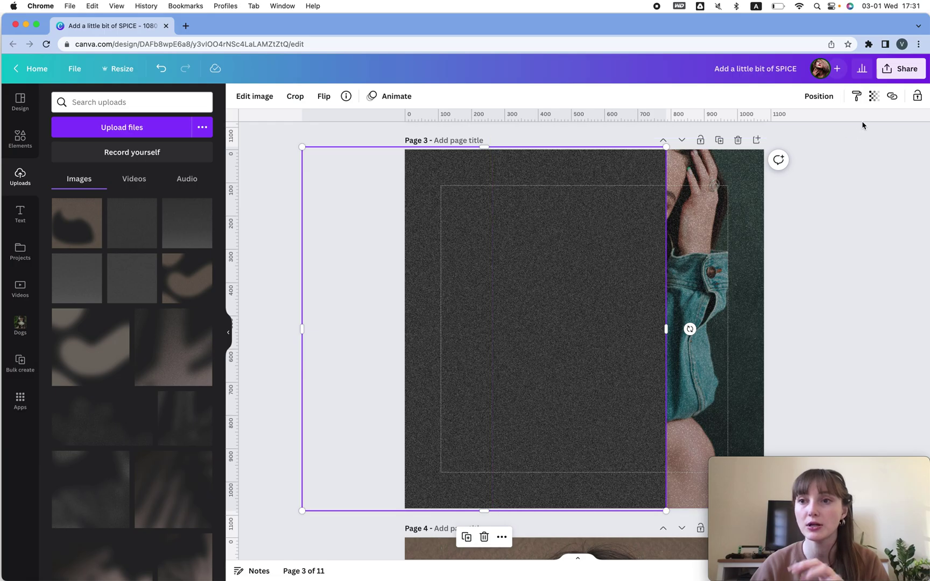
click(873, 96)
mouse_move(823, 139)
mouse_down()
mouse_move(787, 139)
mouse_move(826, 138)
mouse_up()
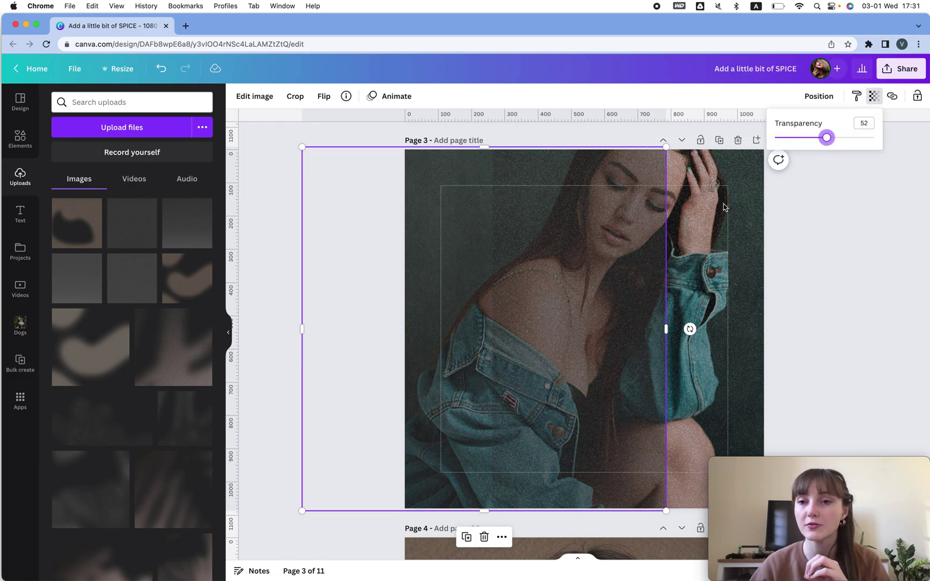
Step: Delete the older grain photo beneath and move the noise overlay back over the whole page
click(753, 204)
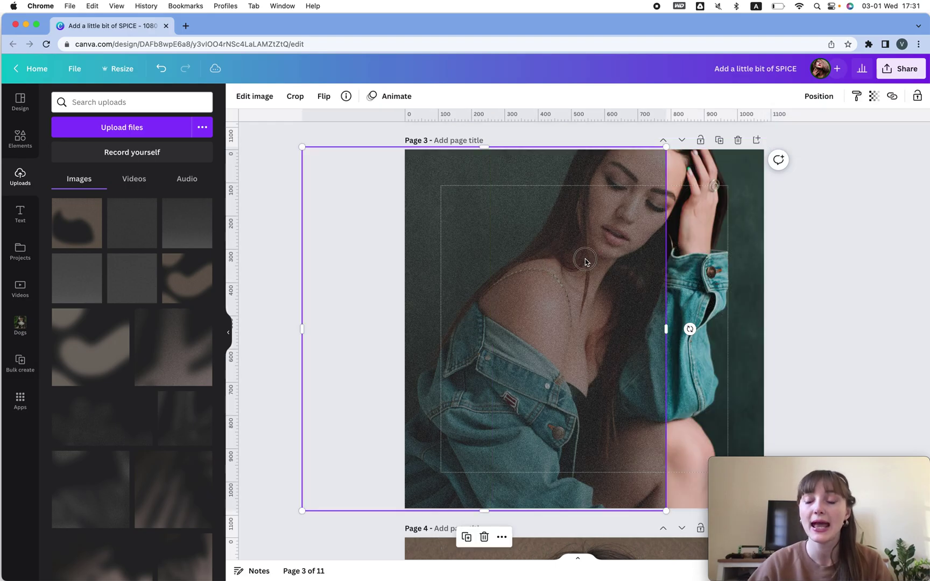
drag(550, 260, 650, 260)
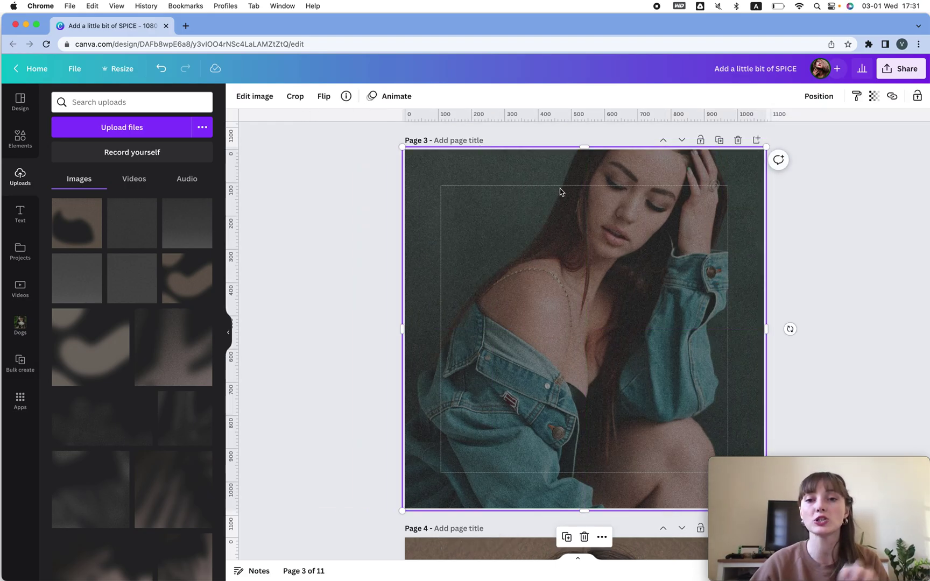
Step: Adjust the noise overlay image to brightness -53, contrast 28 and tint 67
click(255, 93)
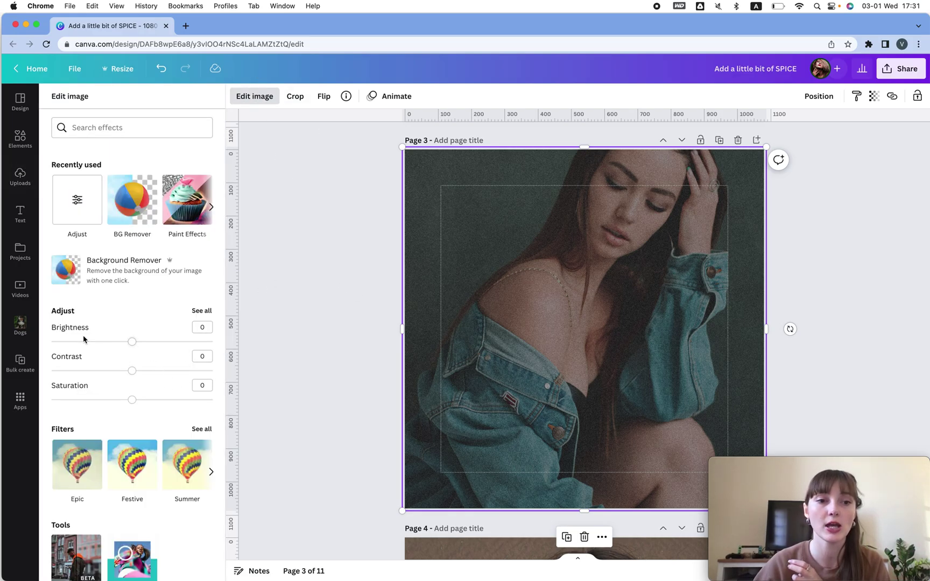
drag(61, 341, 91, 345)
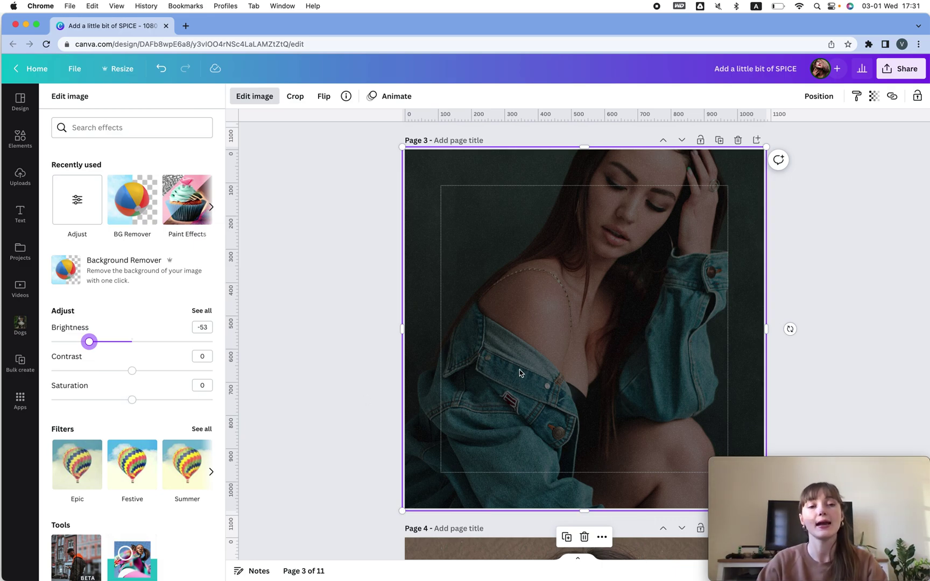
mouse_move(151, 371)
mouse_down()
mouse_move(137, 369)
mouse_move(155, 370)
mouse_up()
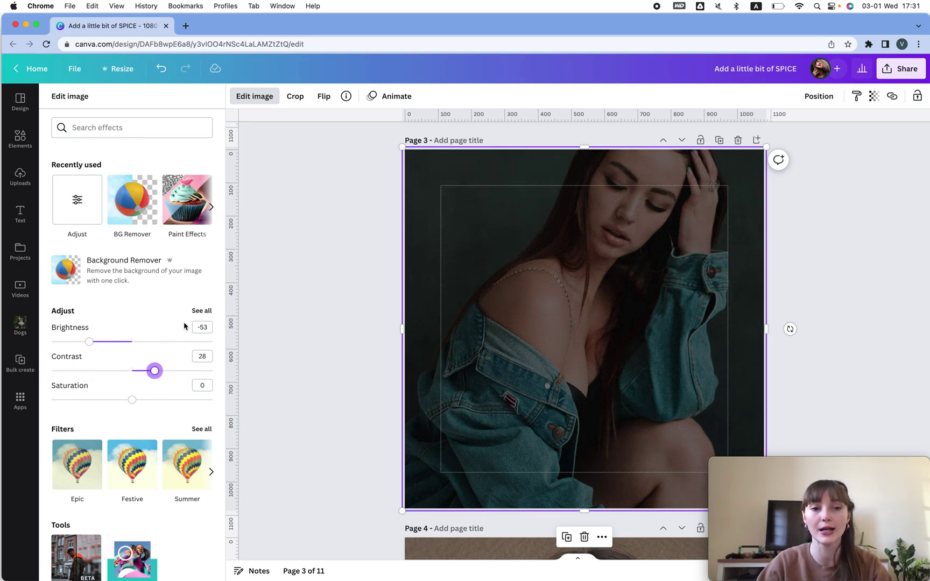
click(201, 311)
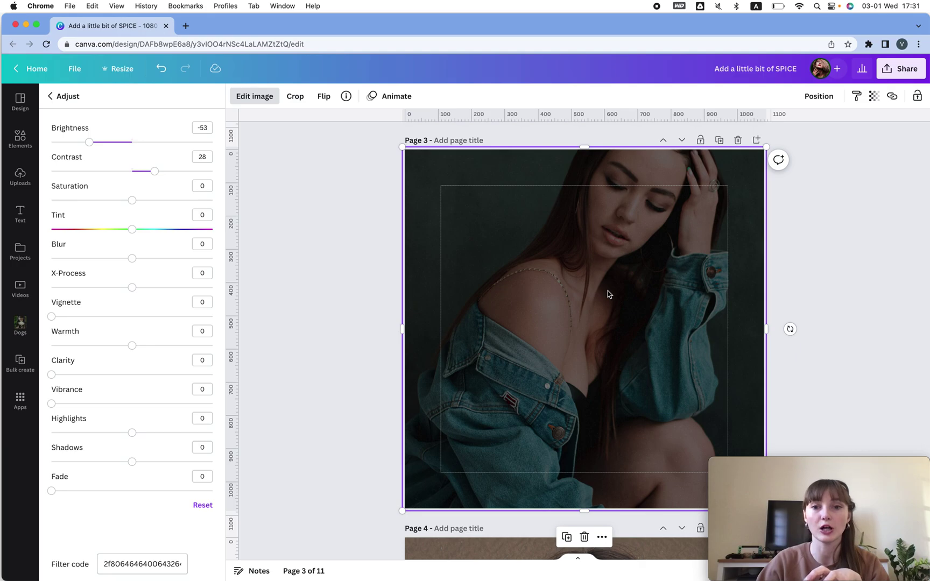
drag(132, 230, 185, 228)
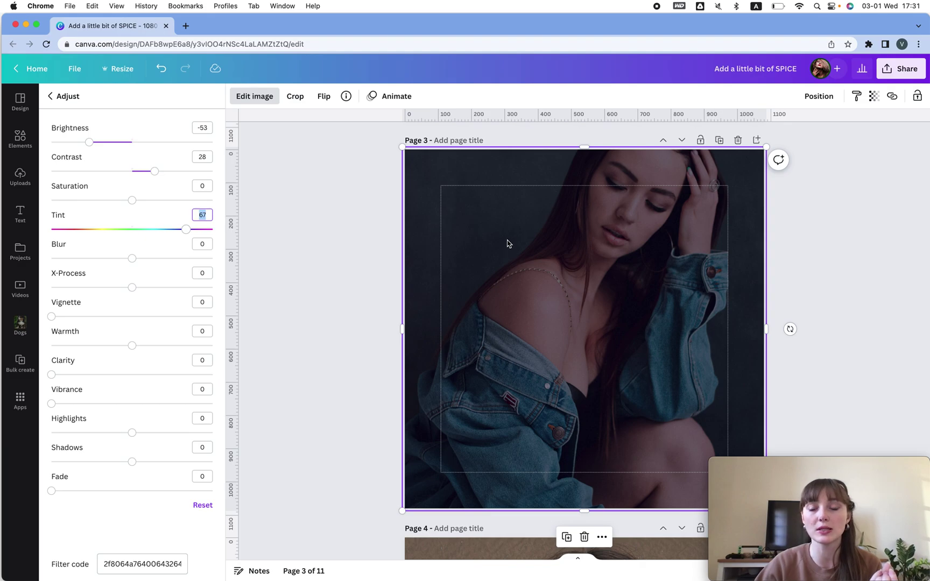
Step: Replace the noise overlay on page 3 with the uploaded brown grain image and enlarge it to cover the page
scroll(506, 243, up, 5)
scroll(506, 243, down, 3)
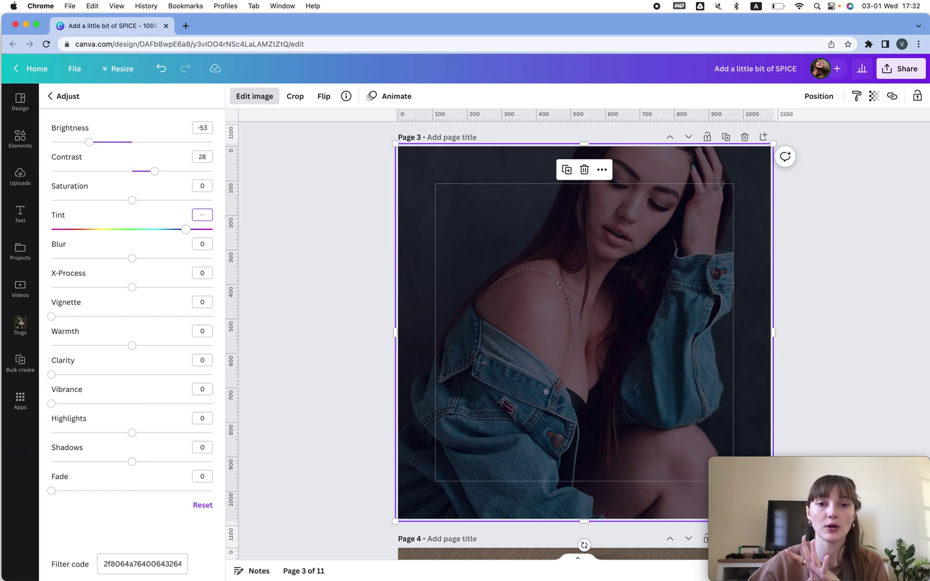
click(547, 241)
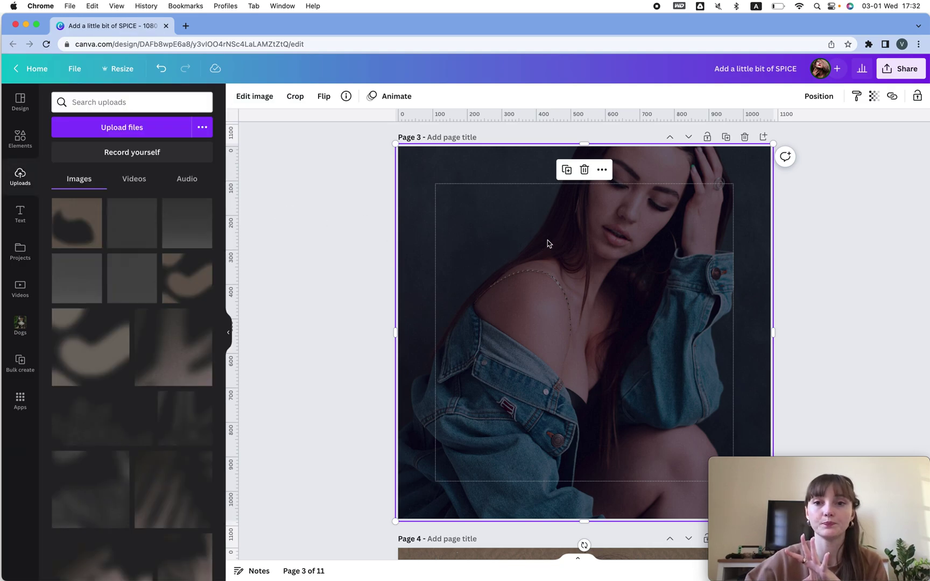
key(Escape)
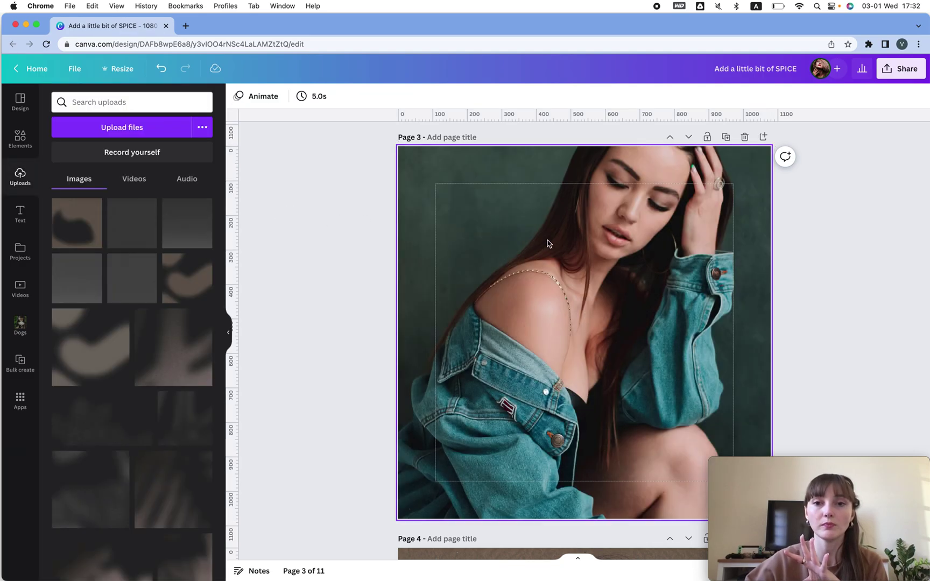
click(81, 232)
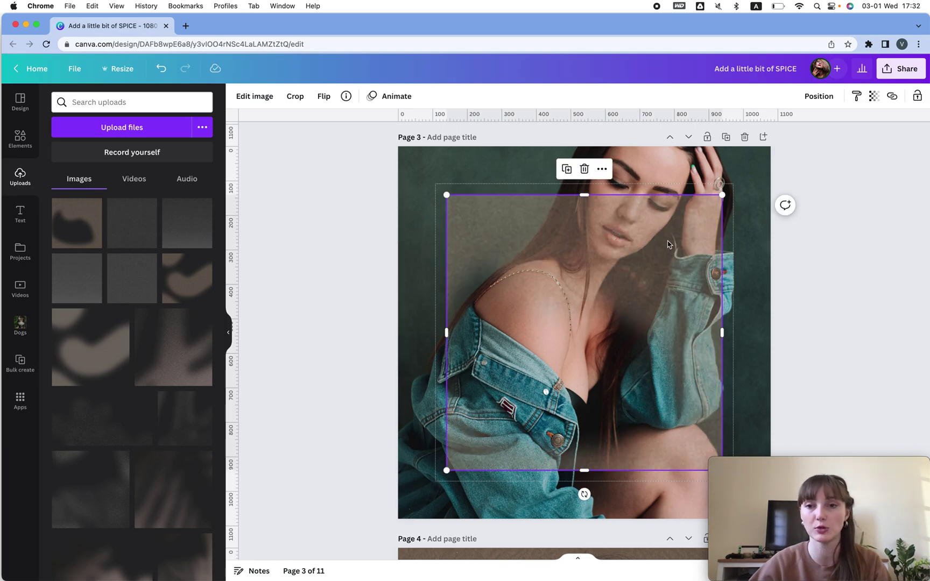
drag(724, 196, 767, 149)
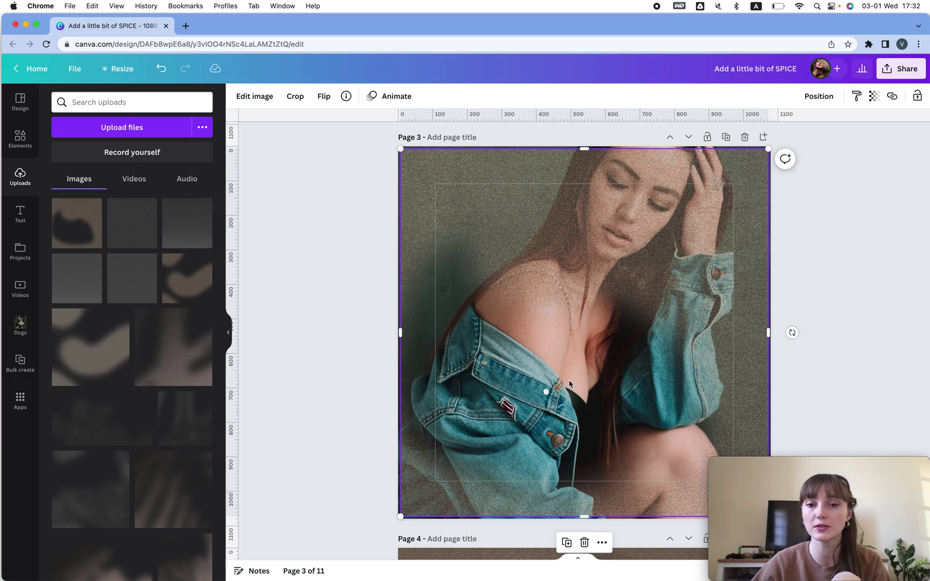
Step: Rotate the brown grain overlay diagonally and enlarge it well beyond the page edges, keeping its clear area over the model's face
drag(792, 333, 543, 195)
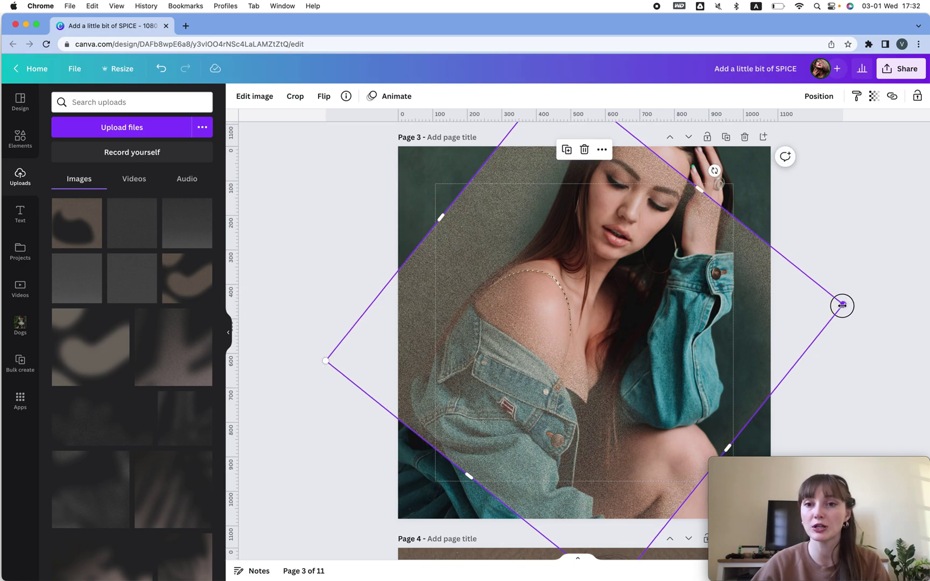
drag(842, 305, 923, 368)
scroll(833, 177, down, 2)
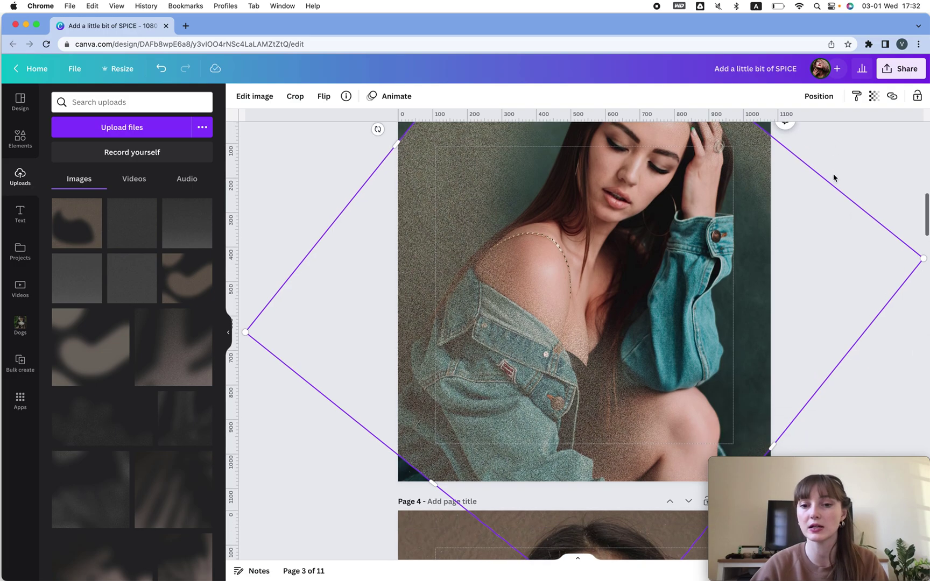
drag(434, 483, 402, 503)
scroll(470, 359, up, 8)
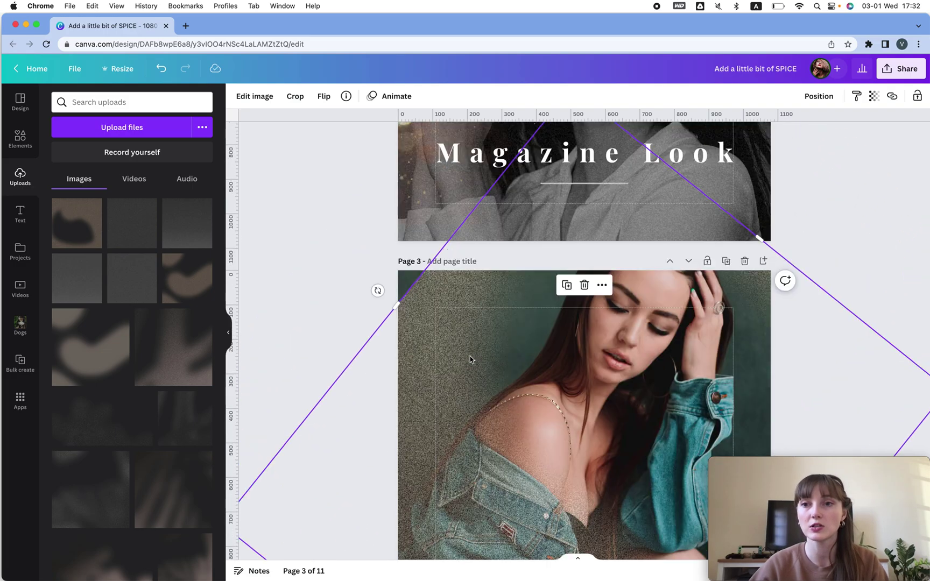
scroll(470, 359, up, 1)
drag(397, 341, 368, 319)
scroll(619, 382, down, 5)
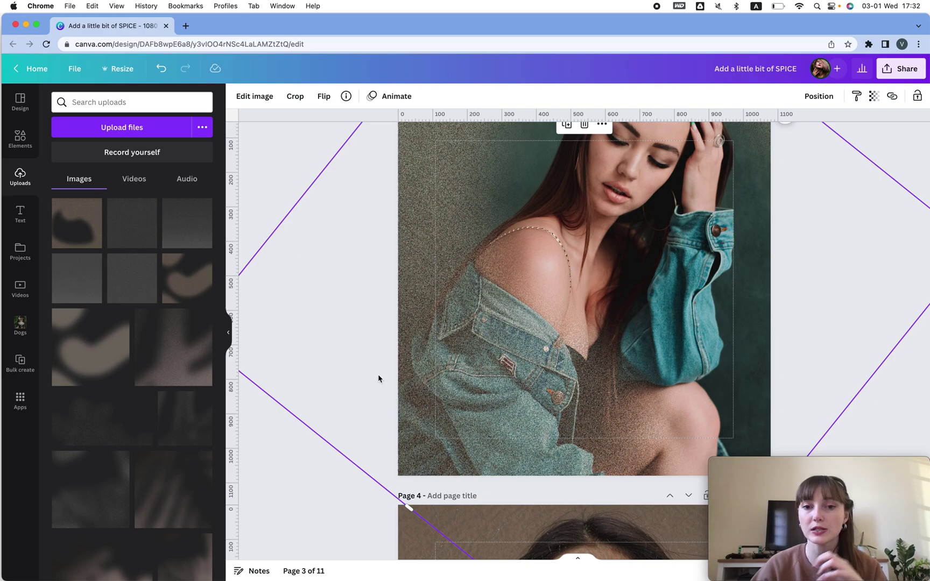
Step: Adjust the brown grain overlay to tint 100 and clarity 14
click(739, 203)
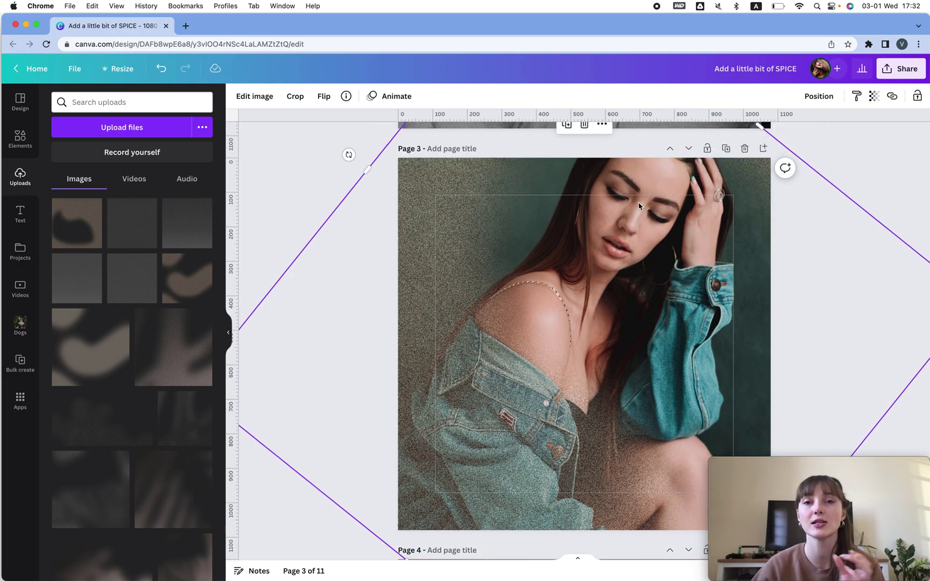
click(249, 101)
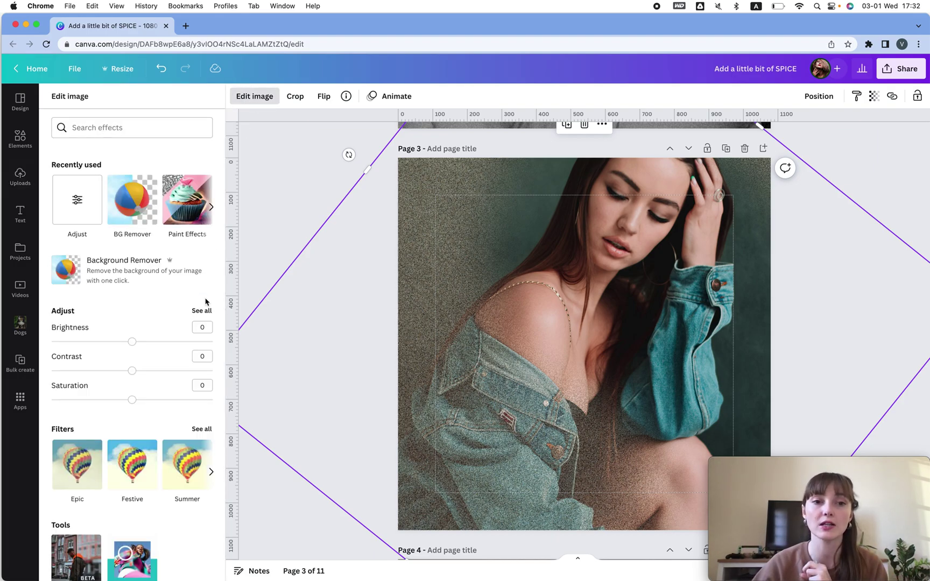
click(201, 310)
drag(136, 233, 233, 229)
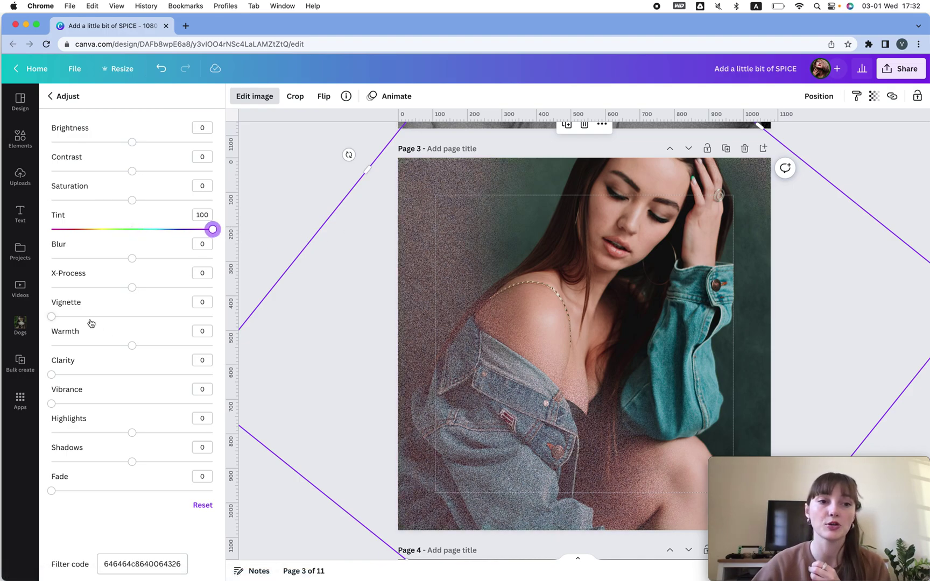
drag(64, 375, 74, 375)
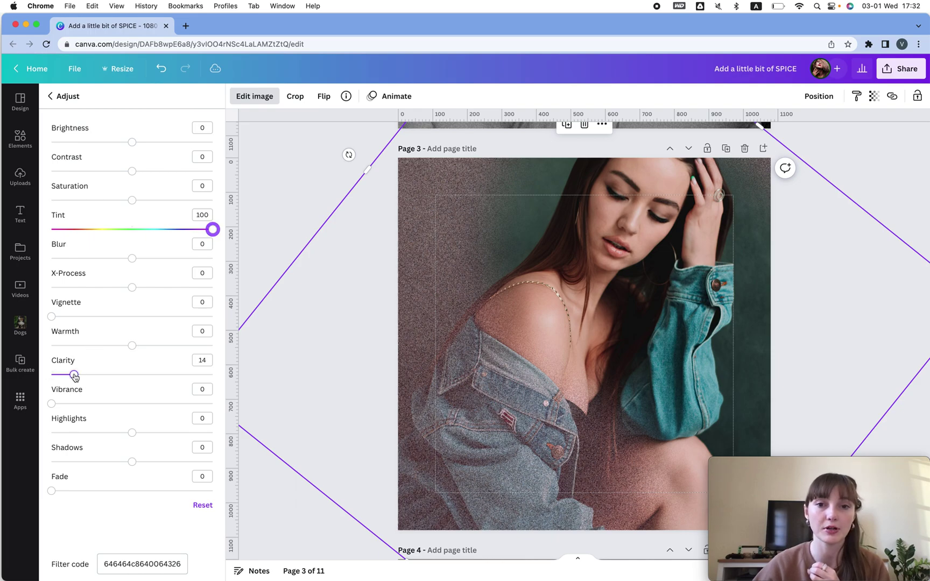
Step: Lower the brown grain overlay's brightness to -58
drag(132, 142, 70, 142)
key(Right)
key(Right)
key(Right)
key(Right)
key(Right)
key(Right)
key(Right)
key(Right)
key(Right)
key(Right)
key(Right)
key(Right)
key(Right)
key(Right)
key(Right)
key(Right)
key(Right)
key(Right)
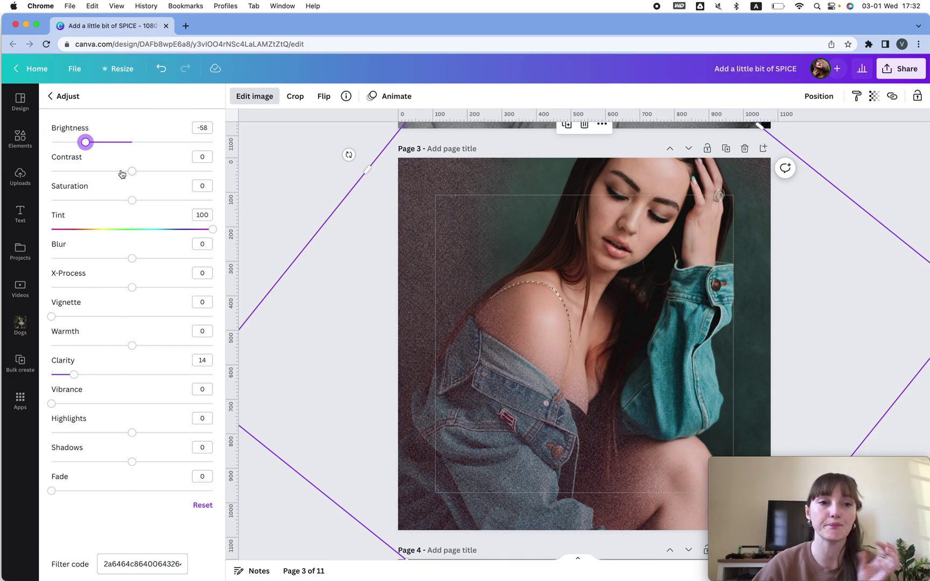
Step: Lower the brown grain overlay's saturation to -100
click(132, 200)
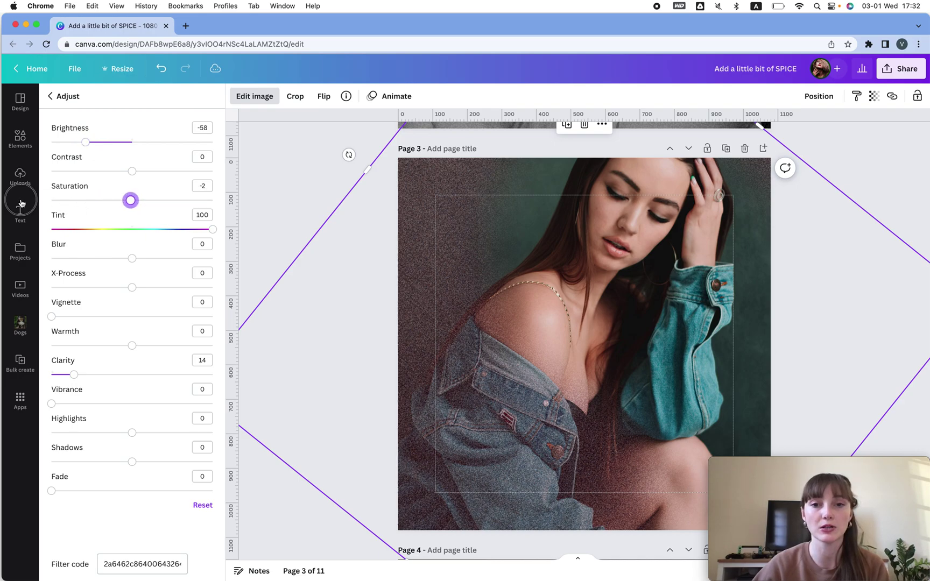
key(Left)
key(Left)
key(Left)
key(Left)
key(Left)
key(Left)
key(Left)
key(Left)
key(Left)
key(Left)
key(Home)
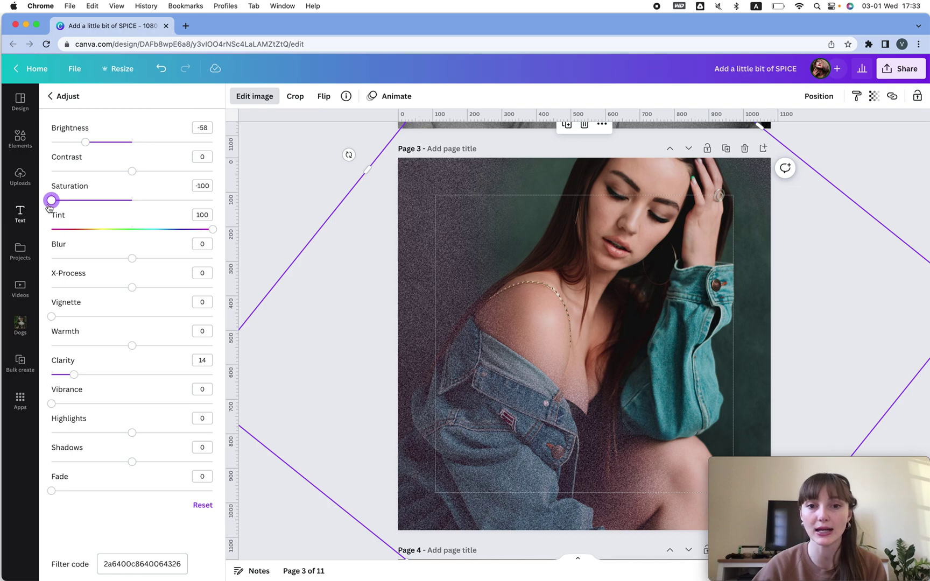
Step: Reset the grain overlay's clarity, tint and saturation to 0 and lower its brightness to -100
drag(85, 144, 72, 145)
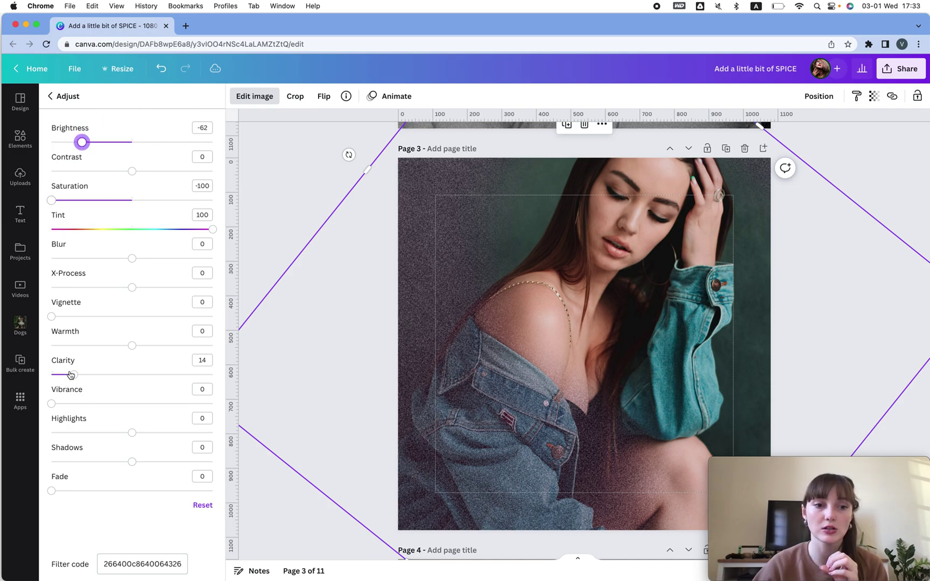
drag(74, 374, 45, 378)
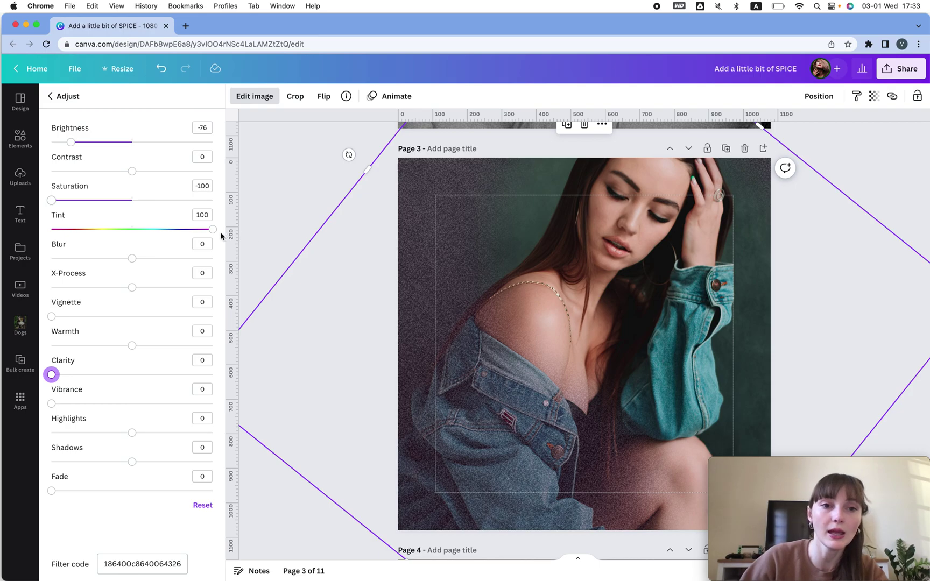
click(202, 216)
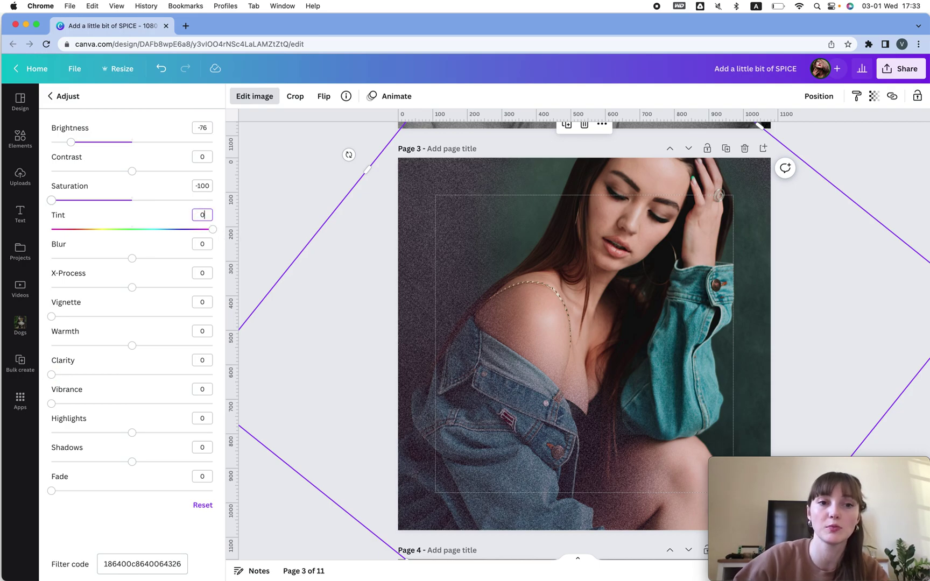
click(173, 221)
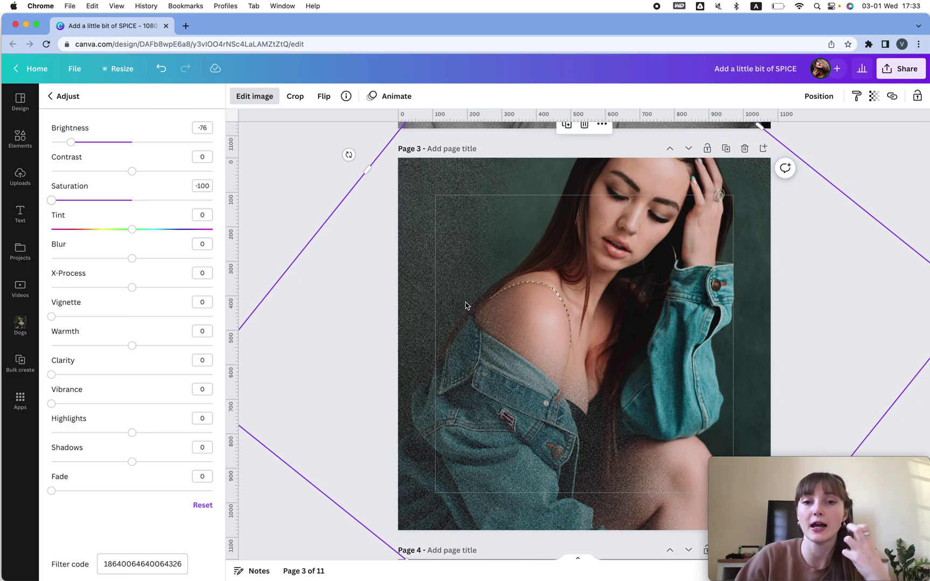
click(133, 201)
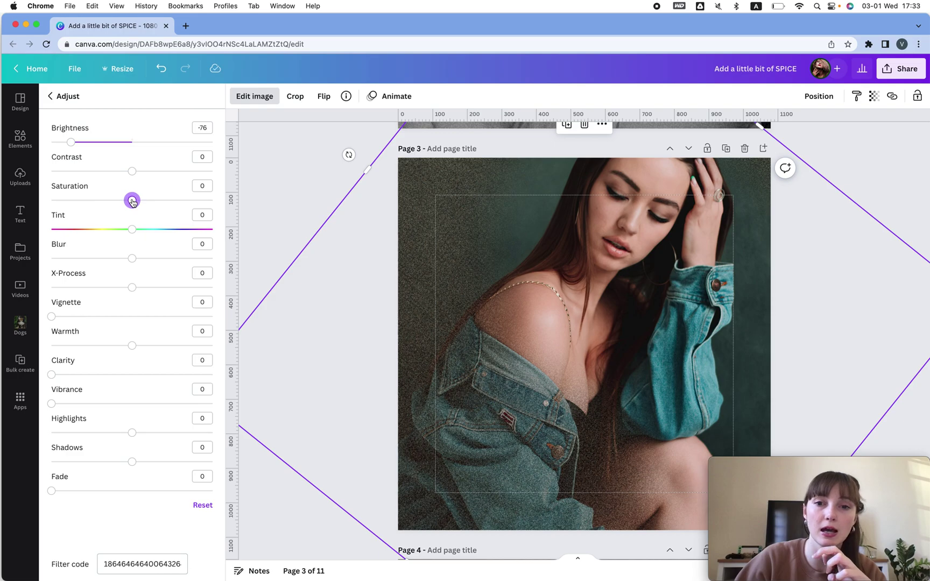
drag(73, 149, 1, 168)
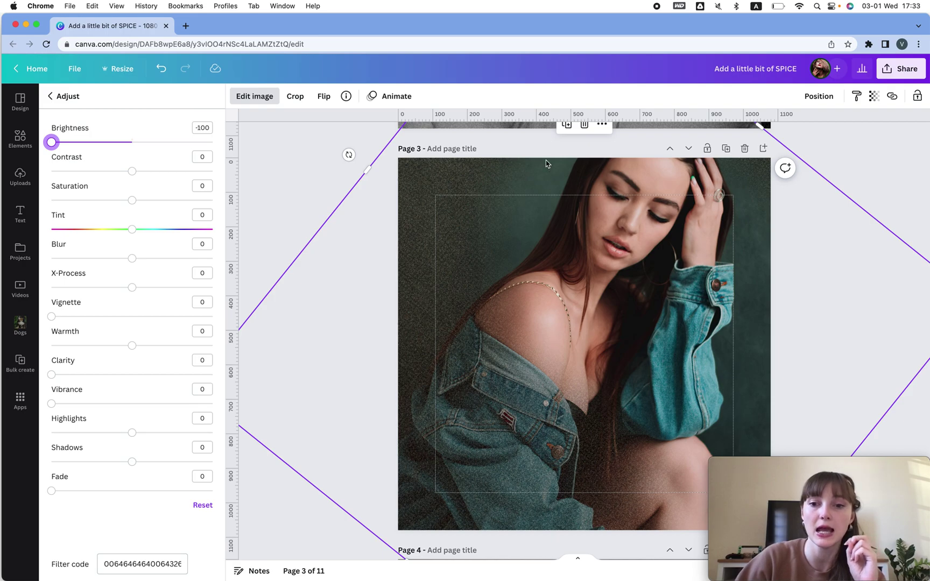
Step: Try different transparency levels on the grain overlay and set it to 73
click(876, 95)
click(845, 137)
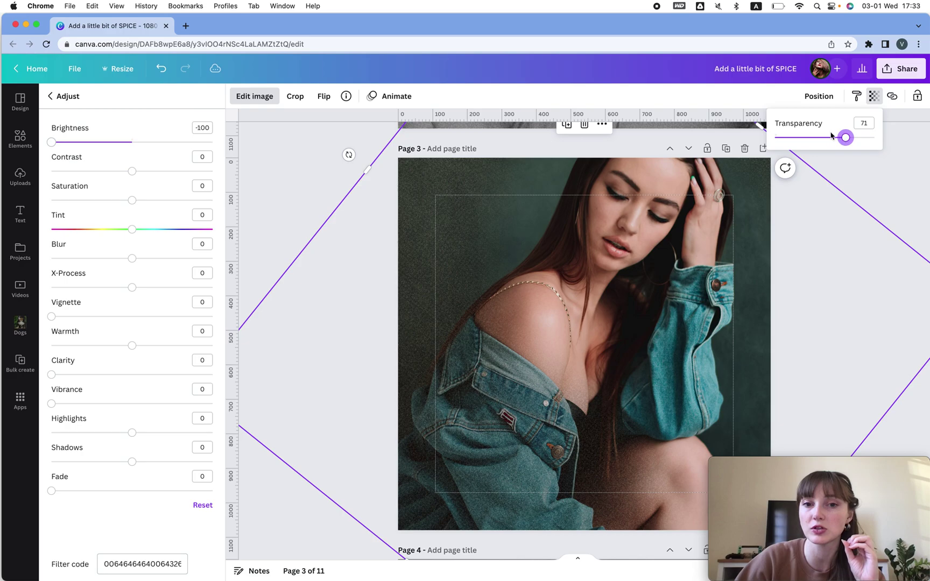
click(816, 138)
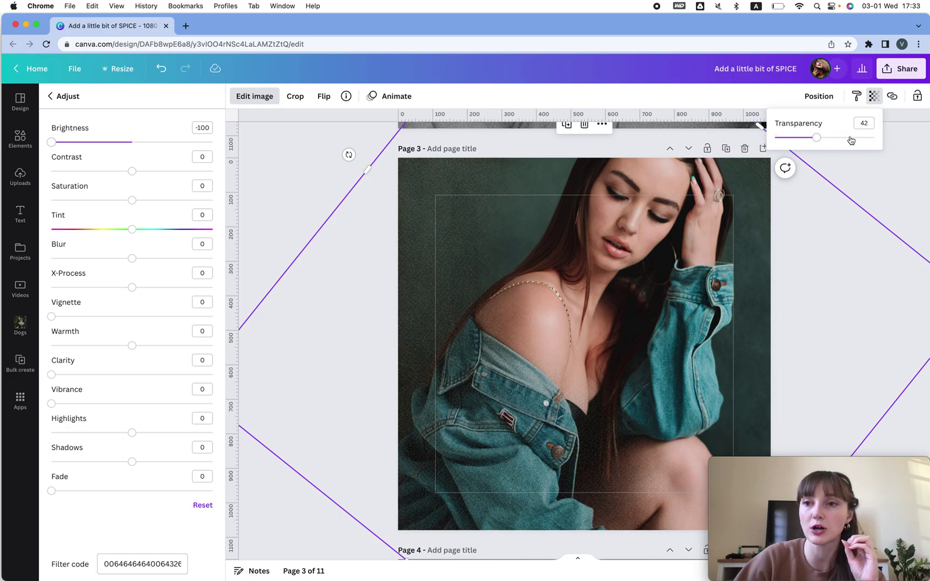
click(875, 138)
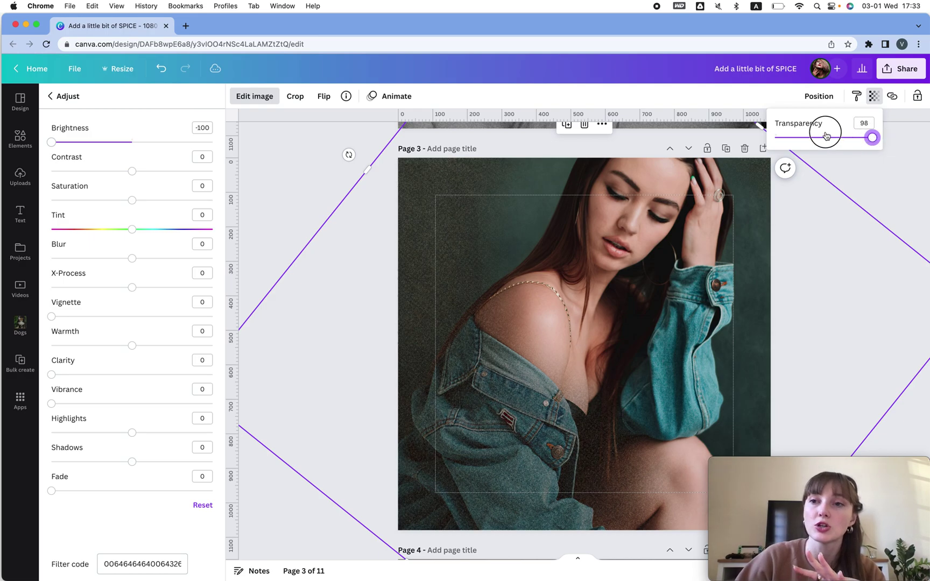
drag(832, 137, 848, 137)
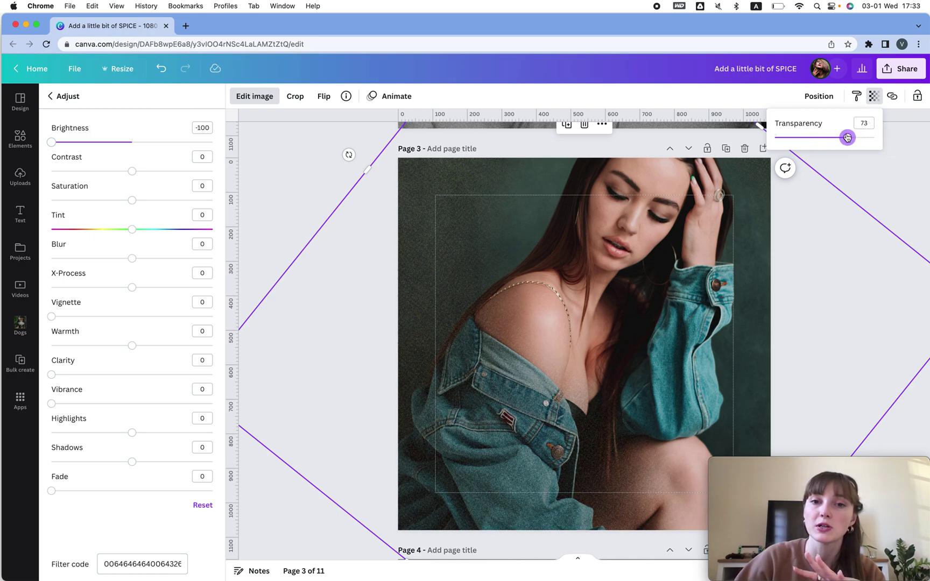
Step: Set the grain overlay's blur to 100
drag(133, 261, 289, 260)
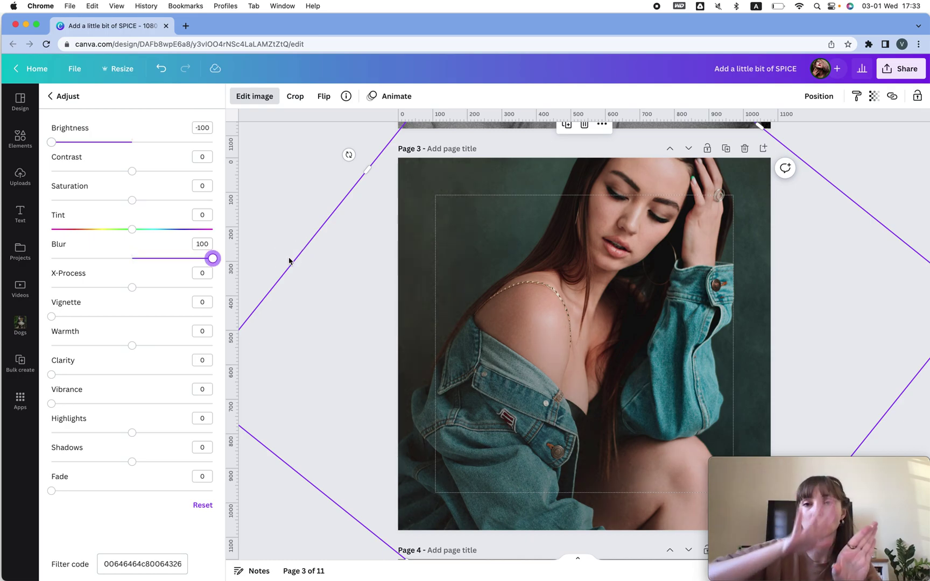
click(894, 155)
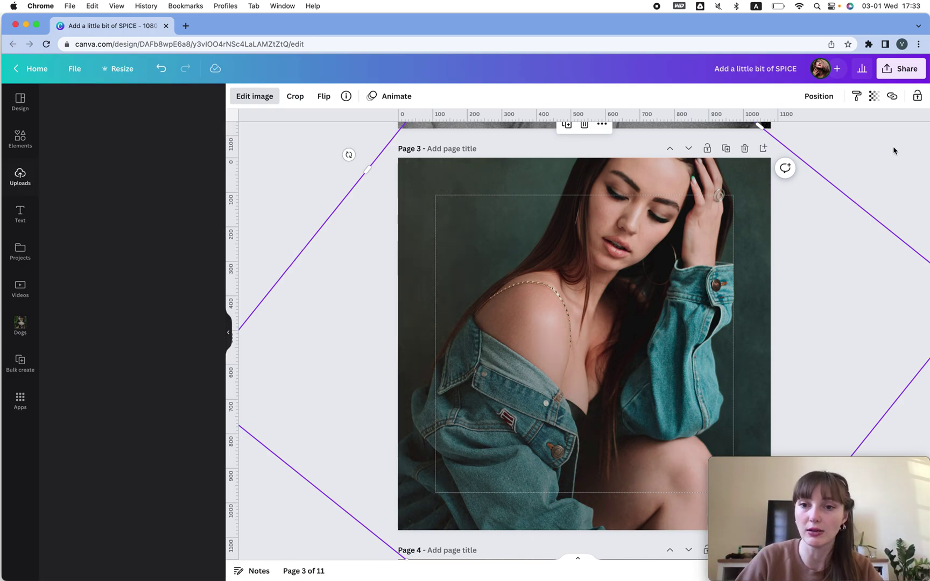
key(super+z)
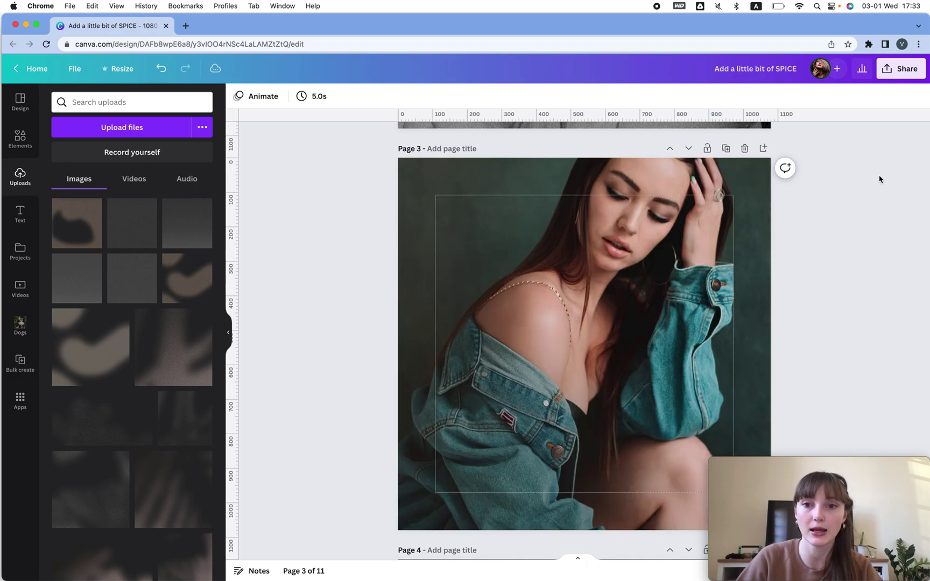
Step: Lower the grain overlay's saturation to its minimum, keeping the overlay on the page
click(257, 95)
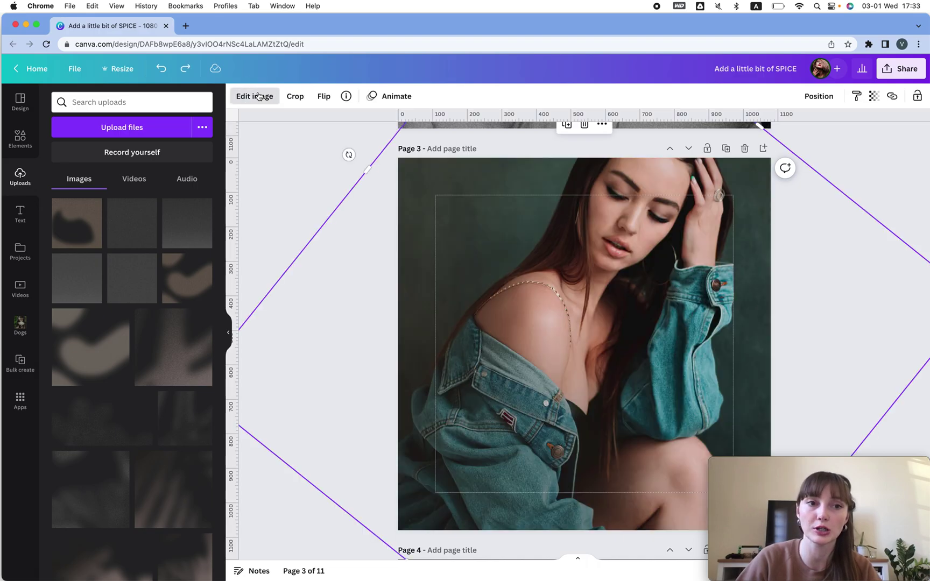
click(201, 311)
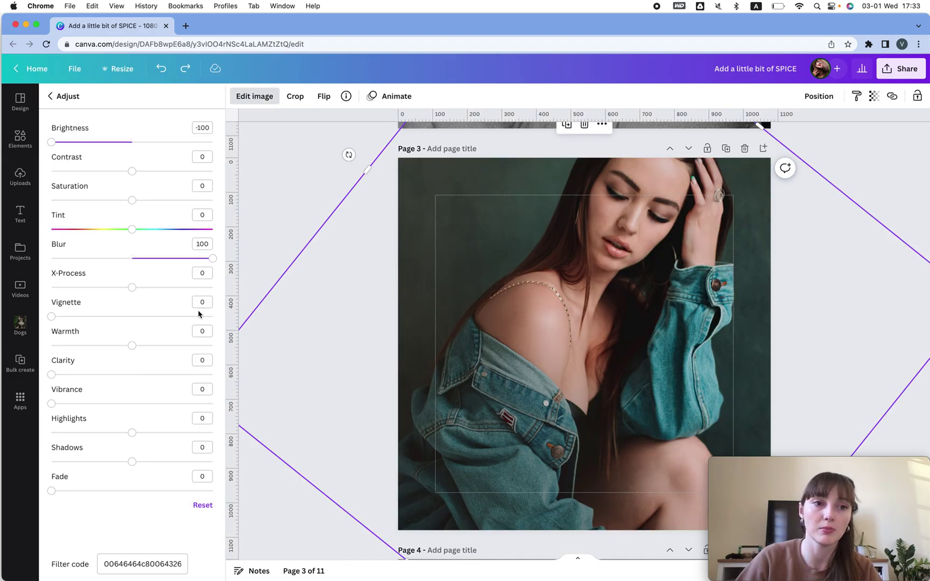
drag(138, 207, 1, 214)
click(282, 197)
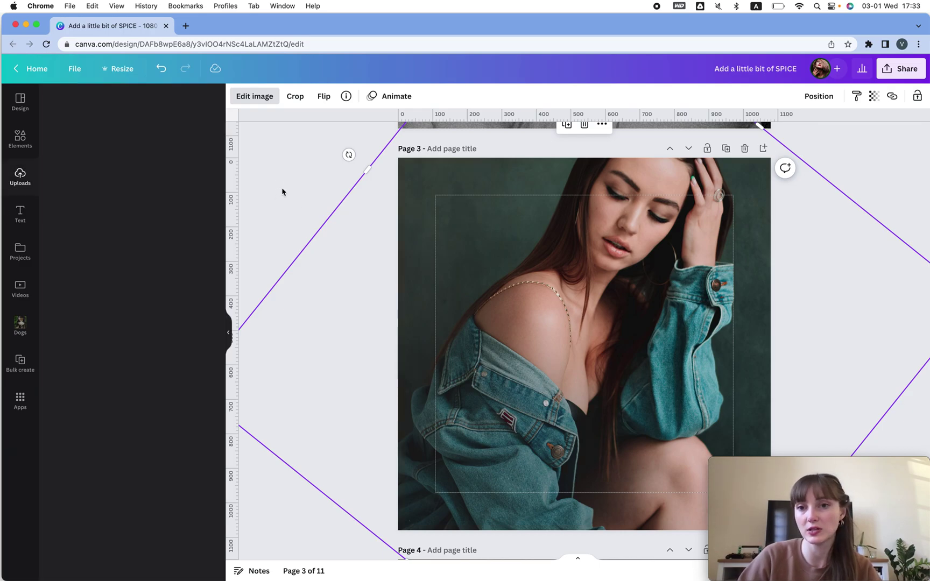
key(super+z)
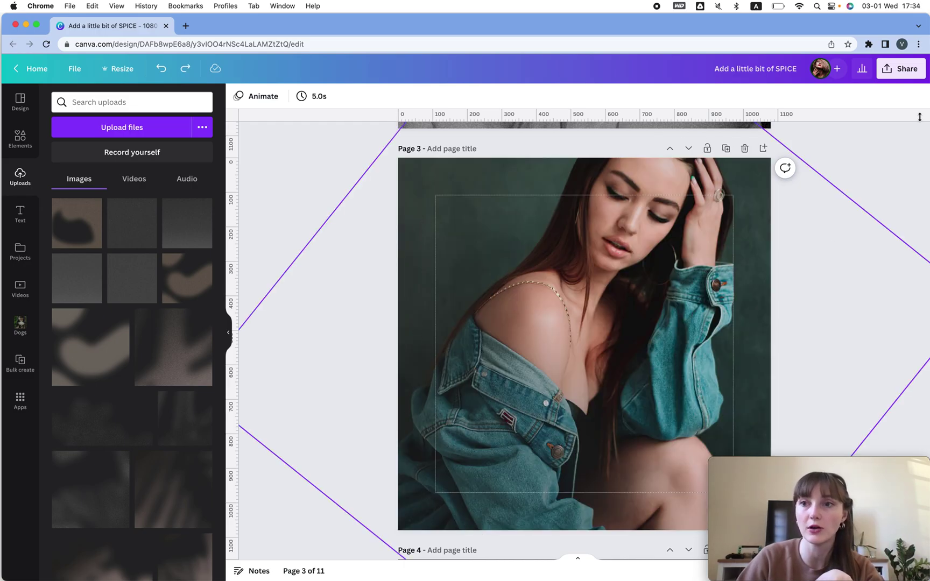
Step: Raise the grain overlay's transparency to 98
click(727, 249)
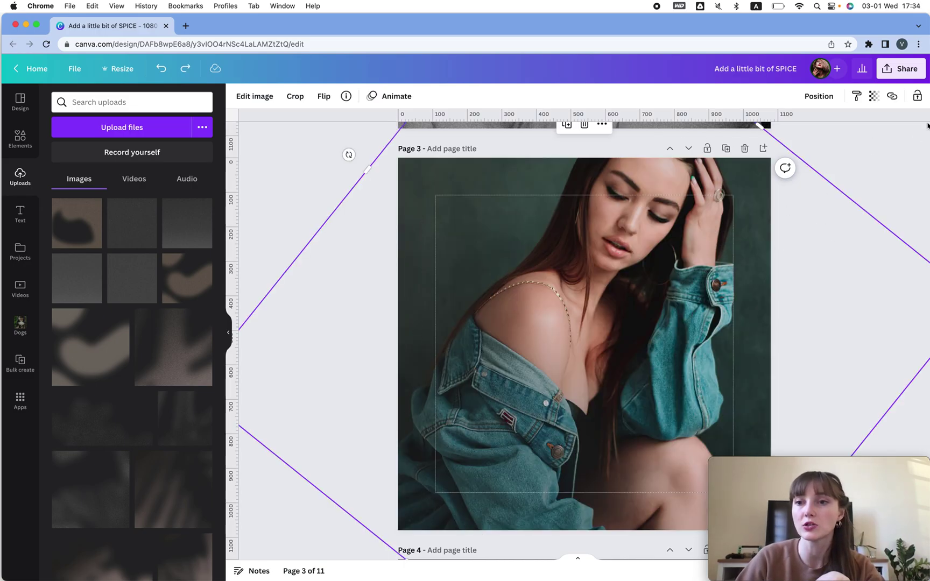
click(873, 96)
drag(885, 137, 886, 141)
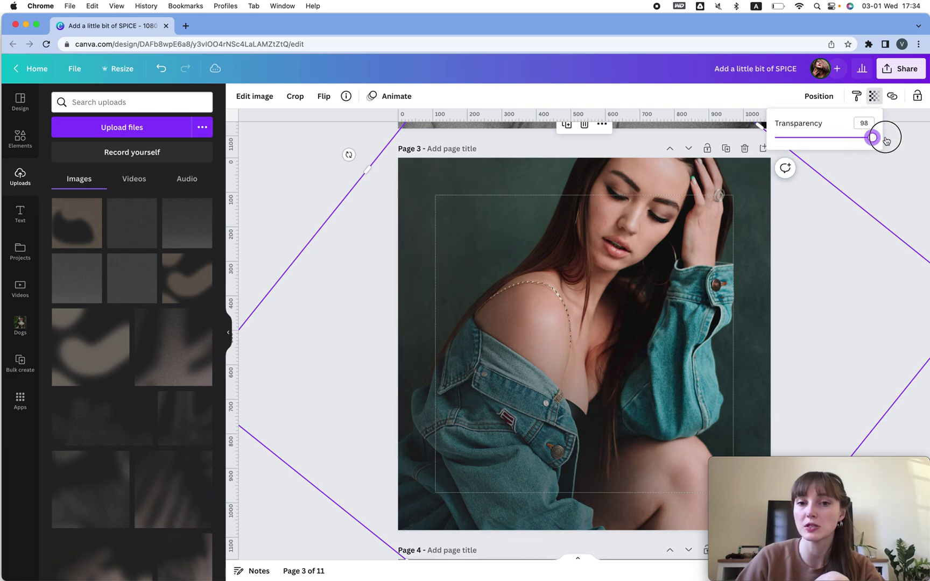
Step: Try moving the grain overlay on page 2 off the photo to compare the look, and undo the move
click(891, 188)
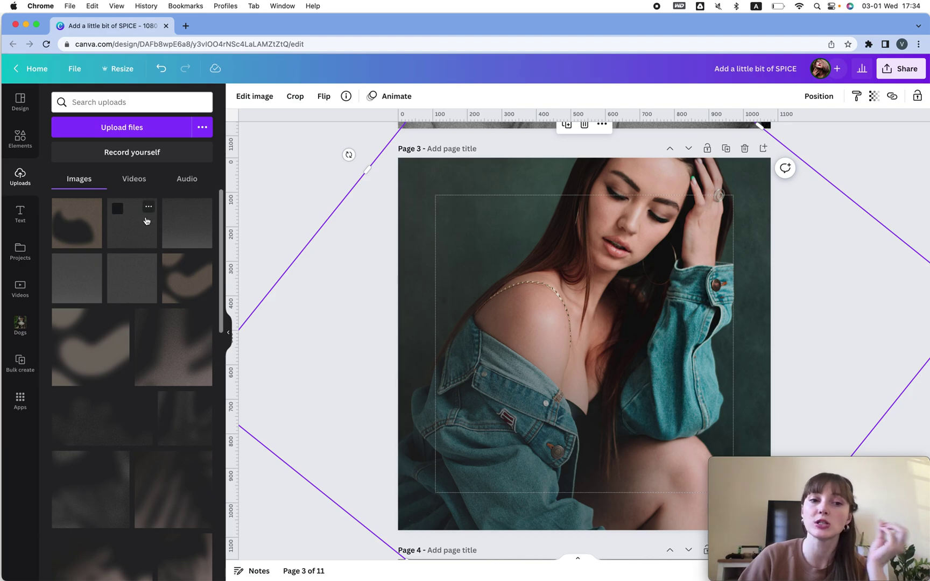
scroll(547, 352, up, 10)
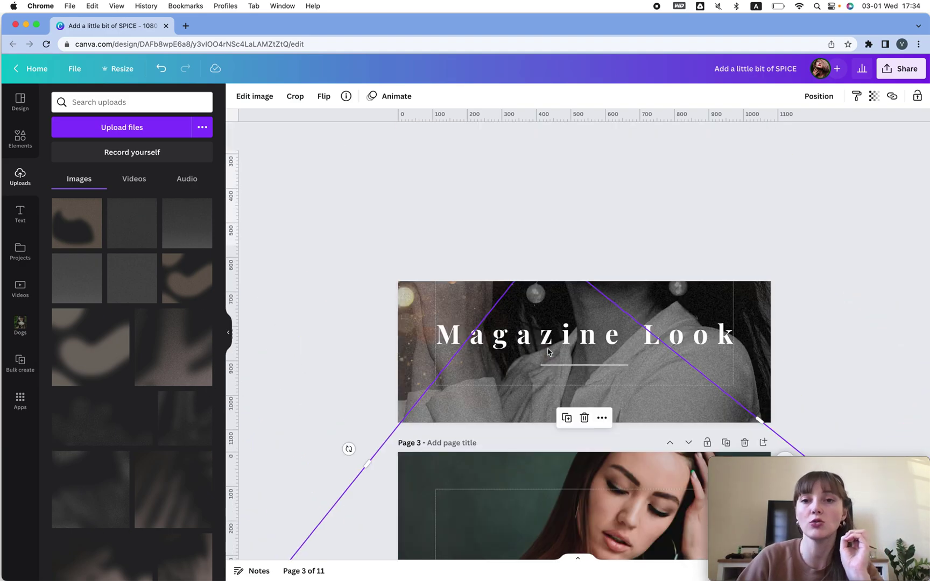
scroll(547, 352, down, 5)
scroll(547, 352, down, 2)
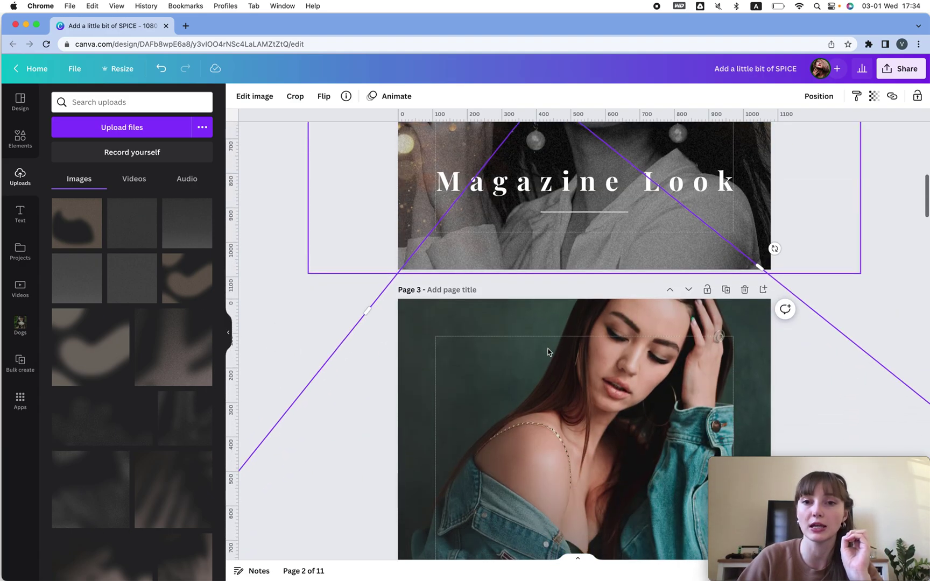
scroll(470, 431, up, 10)
scroll(560, 293, down, 4)
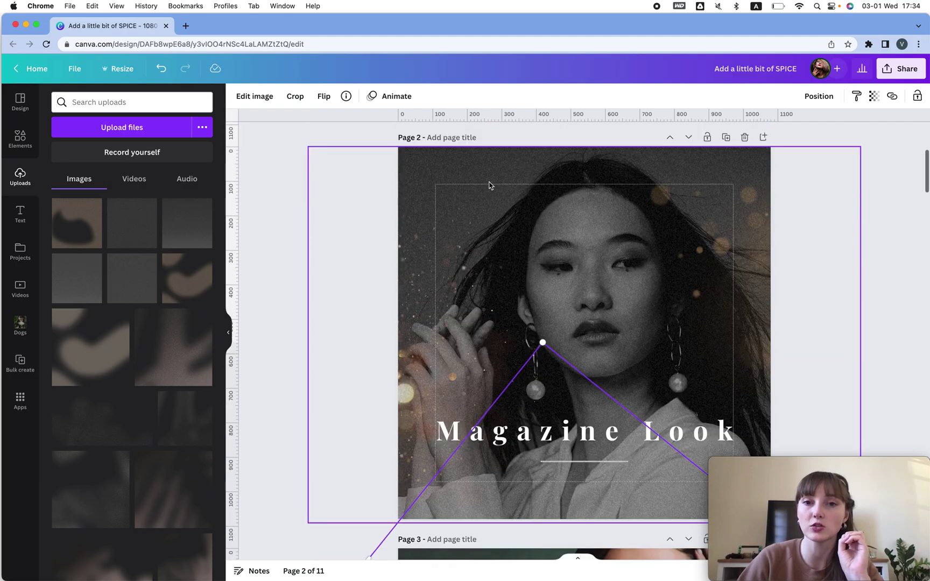
drag(494, 162, 678, 164)
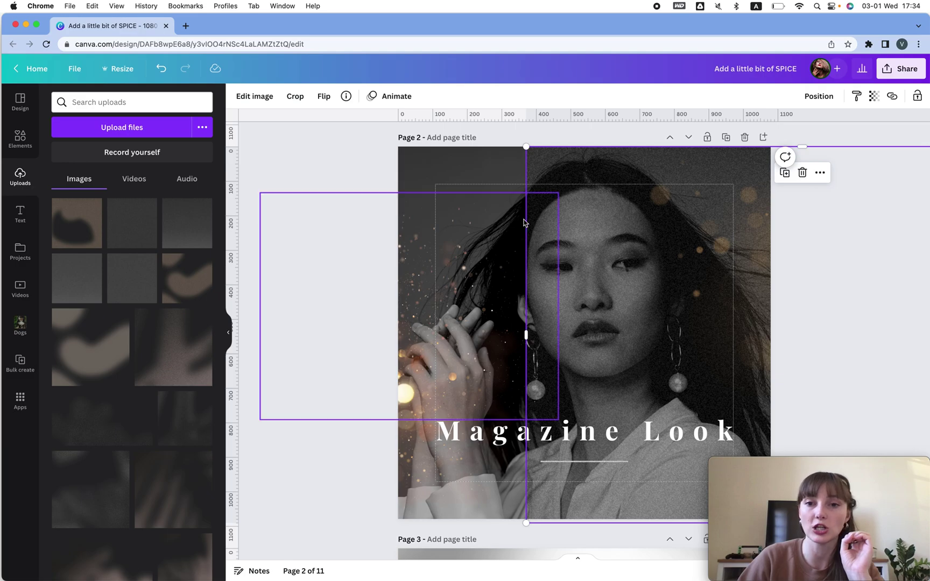
drag(587, 257, 687, 255)
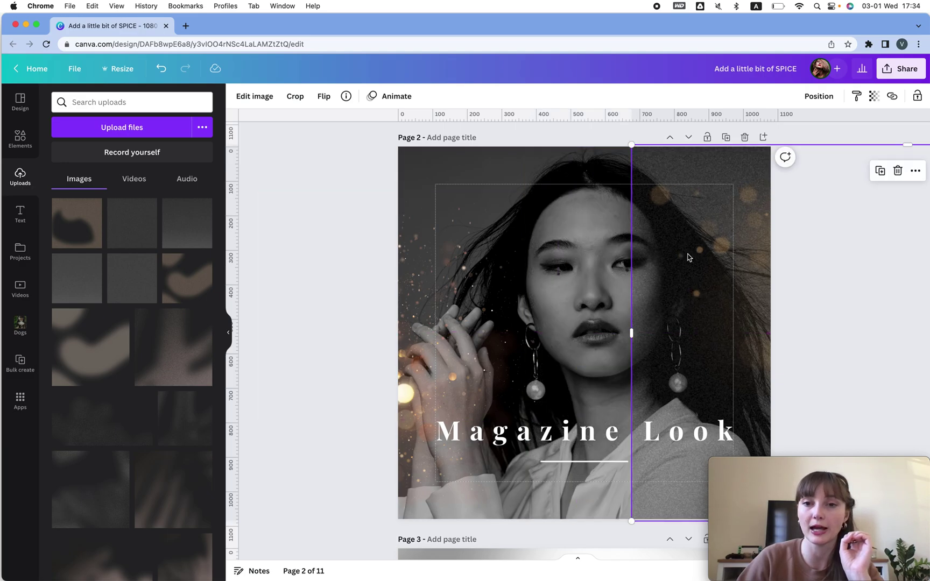
scroll(688, 256, down, 6)
scroll(689, 258, down, 1)
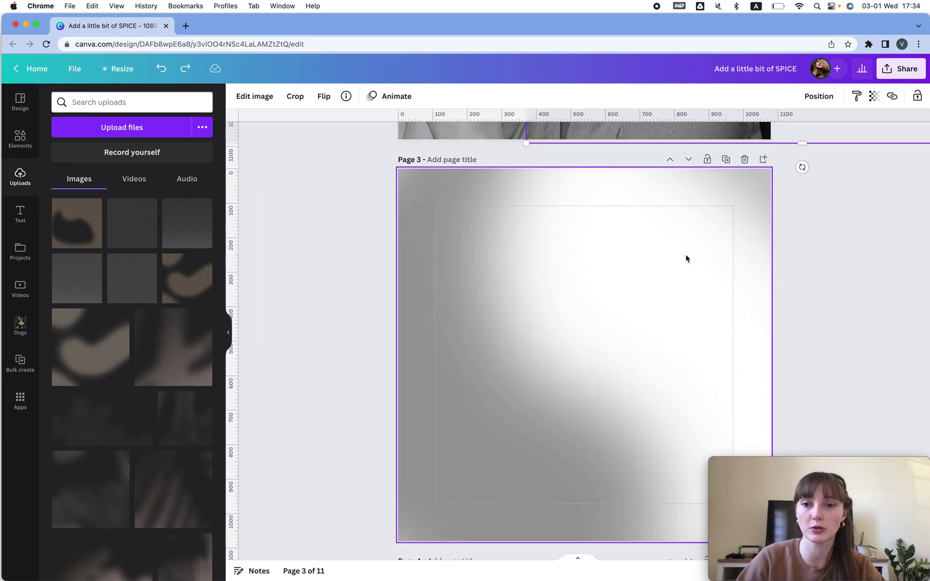
key(super+z)
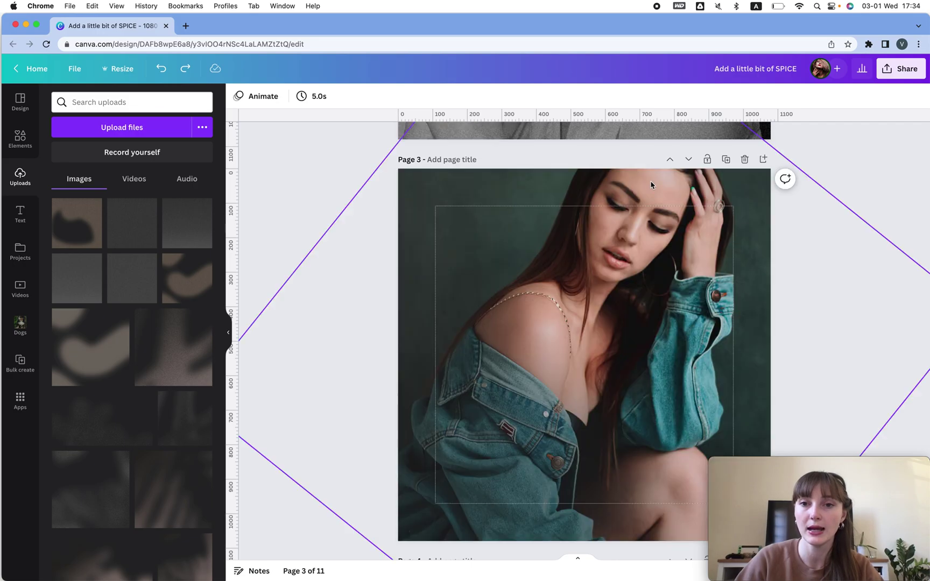
Step: Move the grain overlay on page 3 up and to the left across the photo
click(641, 191)
drag(610, 275, 544, 223)
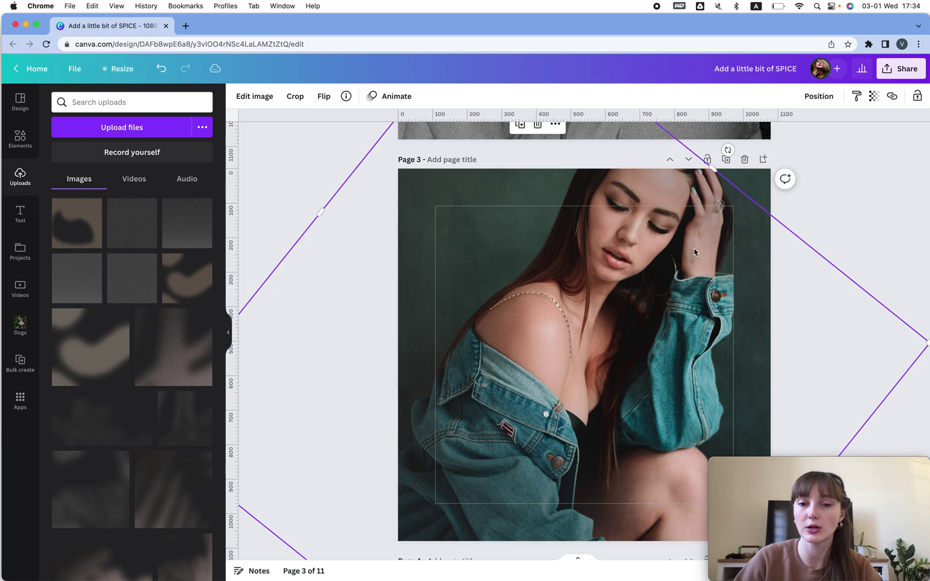
Step: Turn the page 3 background photo black and white with saturation -100, and increase its contrast
click(758, 184)
click(278, 96)
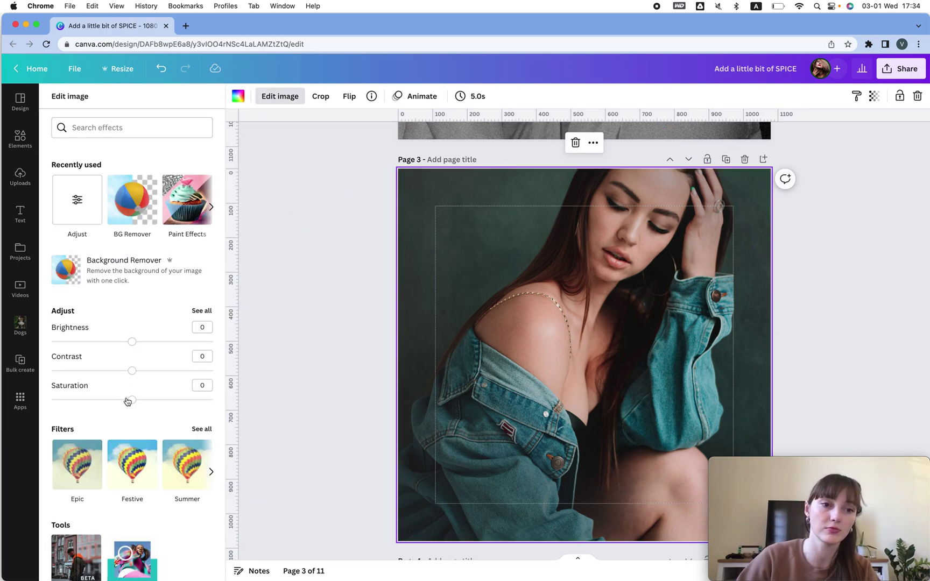
drag(127, 400, 1, 402)
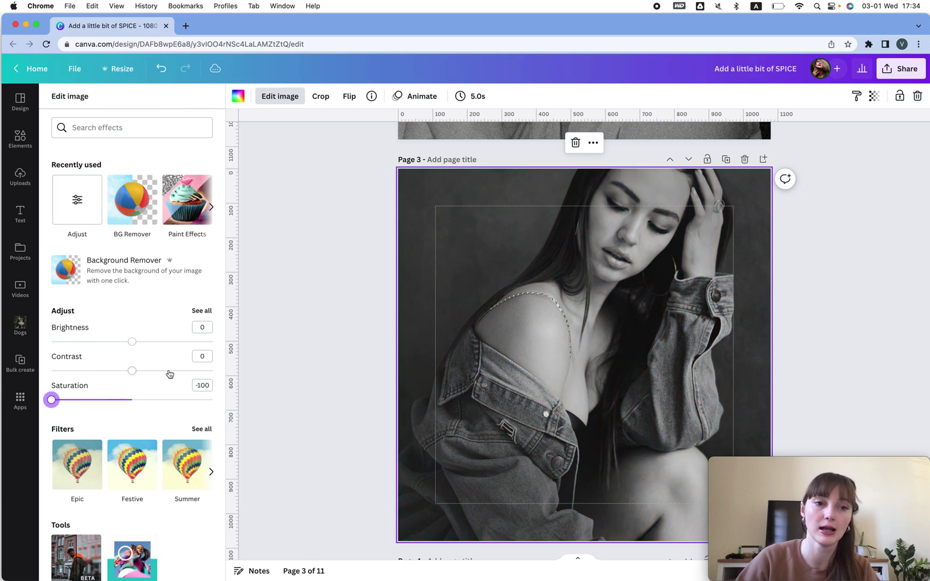
drag(170, 372, 148, 371)
click(366, 252)
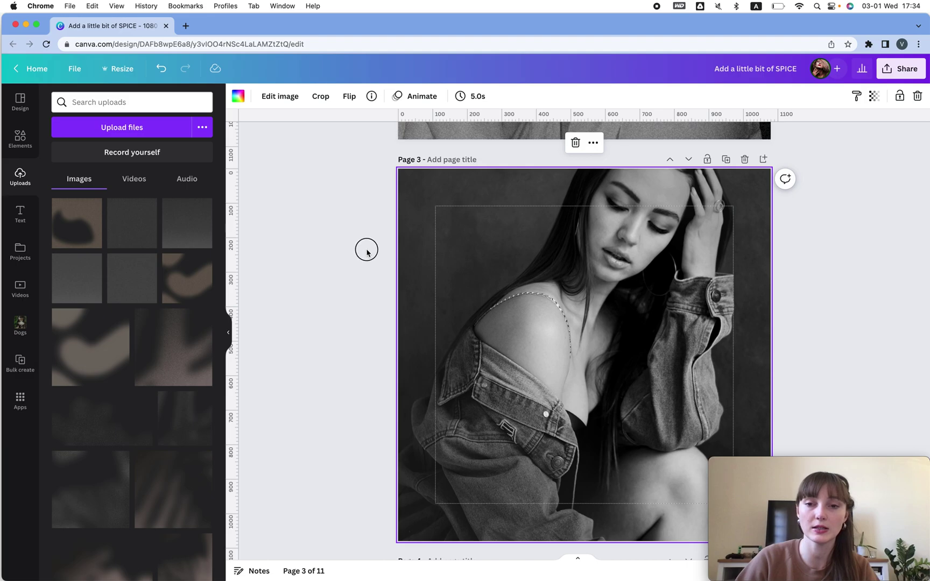
Step: Try different positions for the grain overlay over the black-and-white photo on page 3
drag(599, 464, 655, 439)
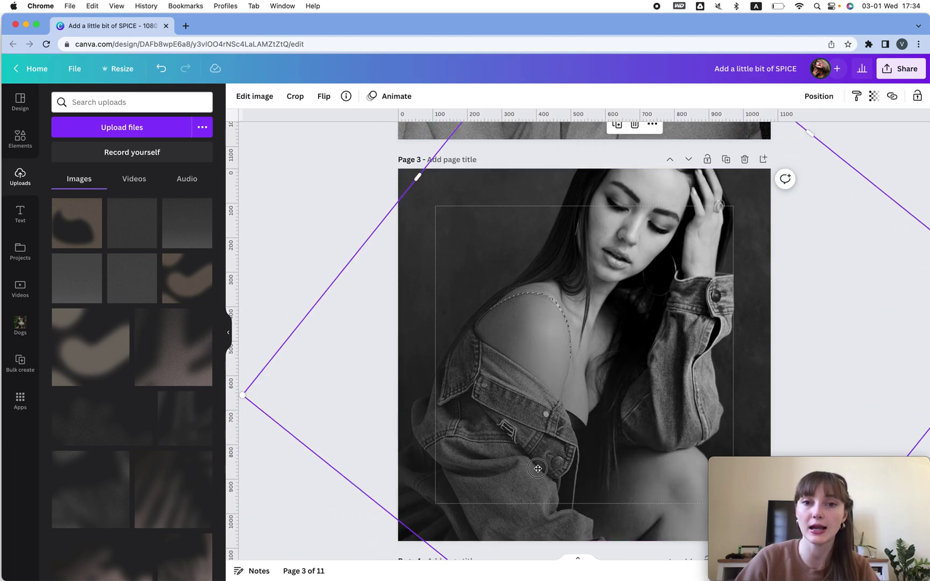
drag(537, 469, 512, 487)
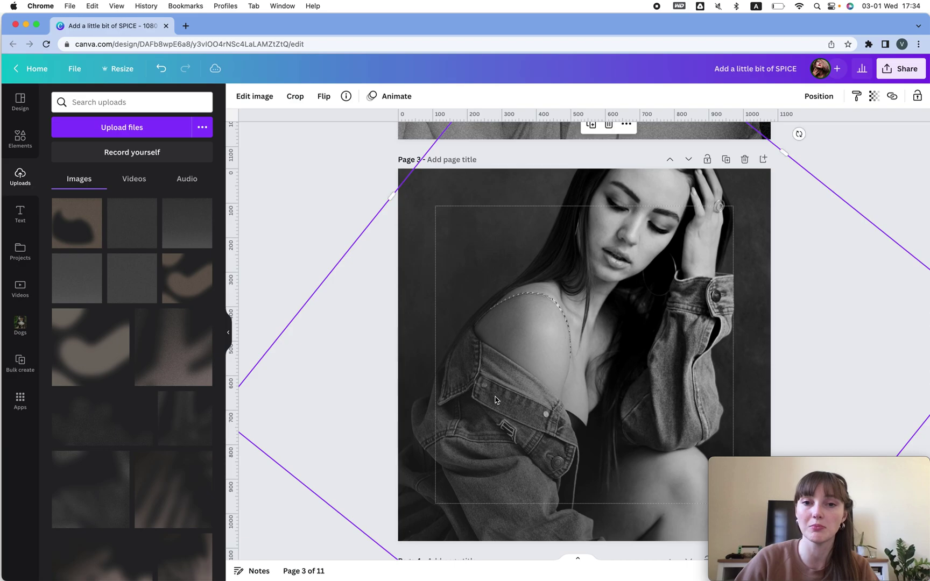
Step: Review the grain overlay's image adjustments, including brightness, saturation and blur
click(875, 95)
click(261, 103)
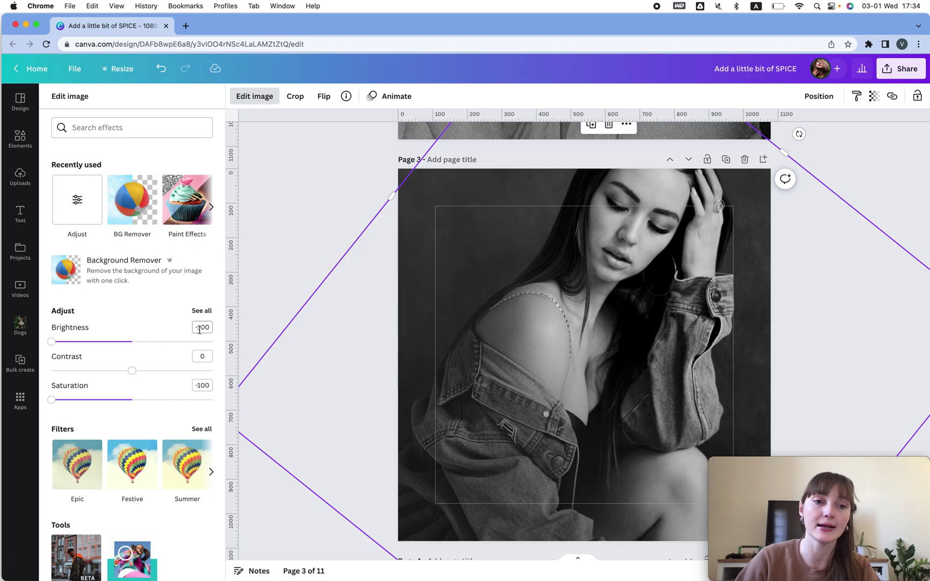
scroll(140, 360, down, 2)
click(202, 253)
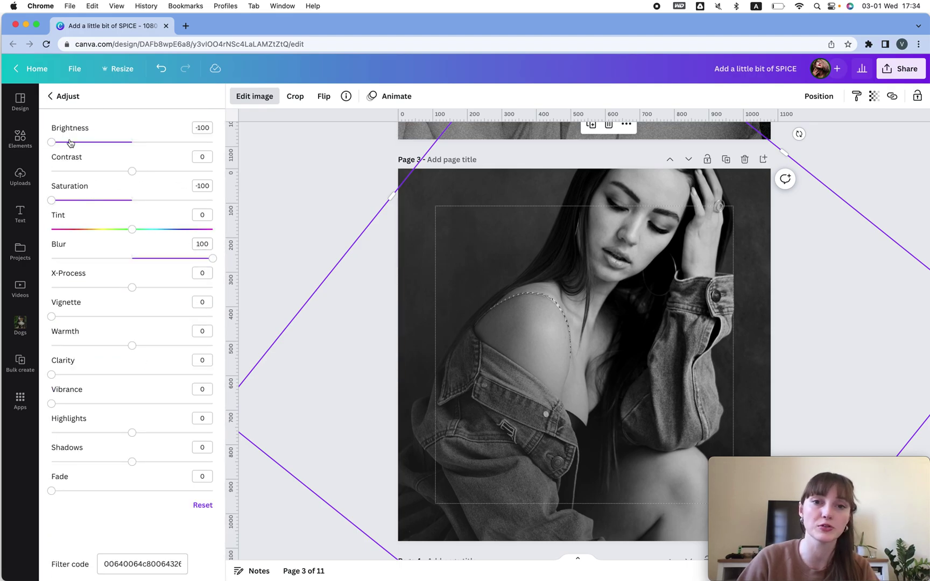
click(261, 194)
click(302, 211)
click(452, 222)
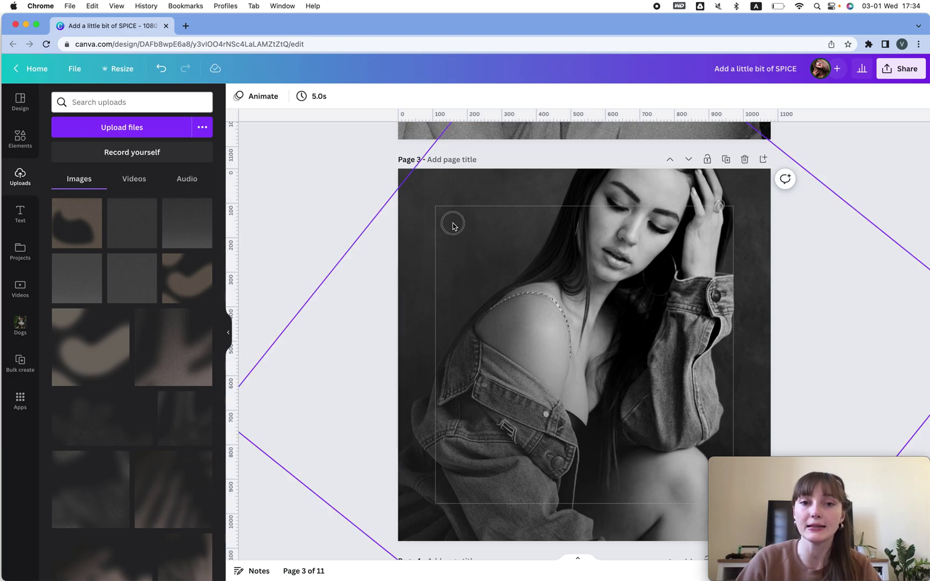
Step: Reposition the grain overlay on page 3 and nudge it right and down over the denim jacket
drag(412, 223, 418, 226)
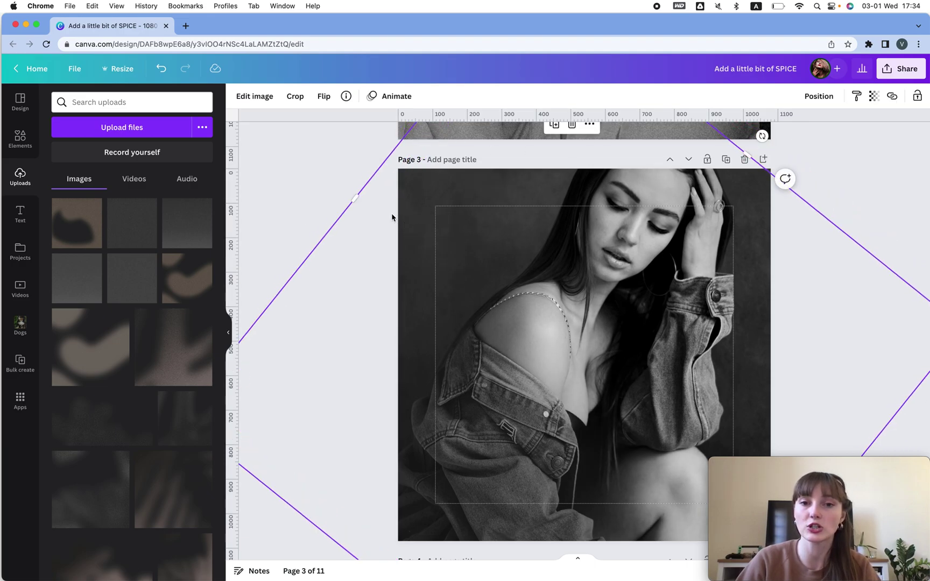
key(shift+Right)
key(shift+Down)
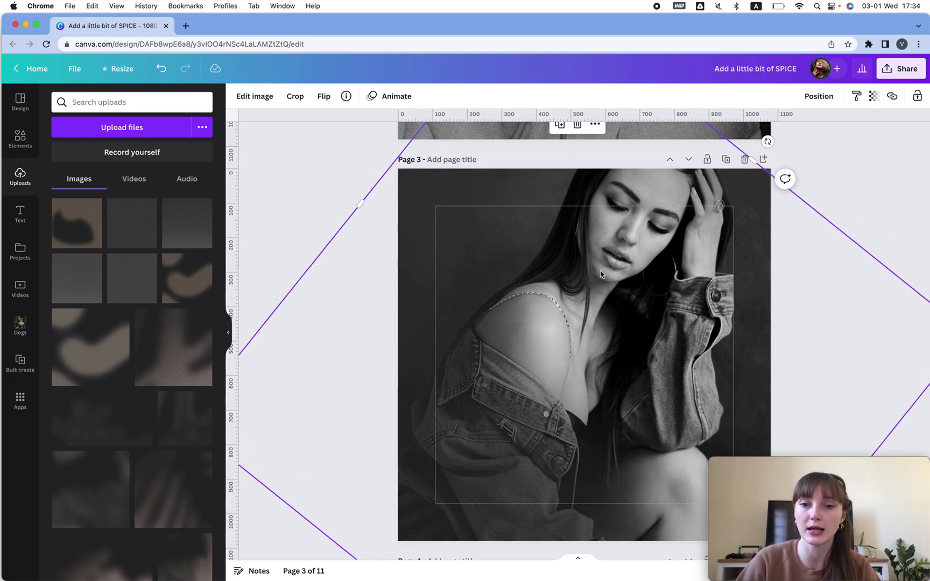
key(shift+Right)
key(shift+Down)
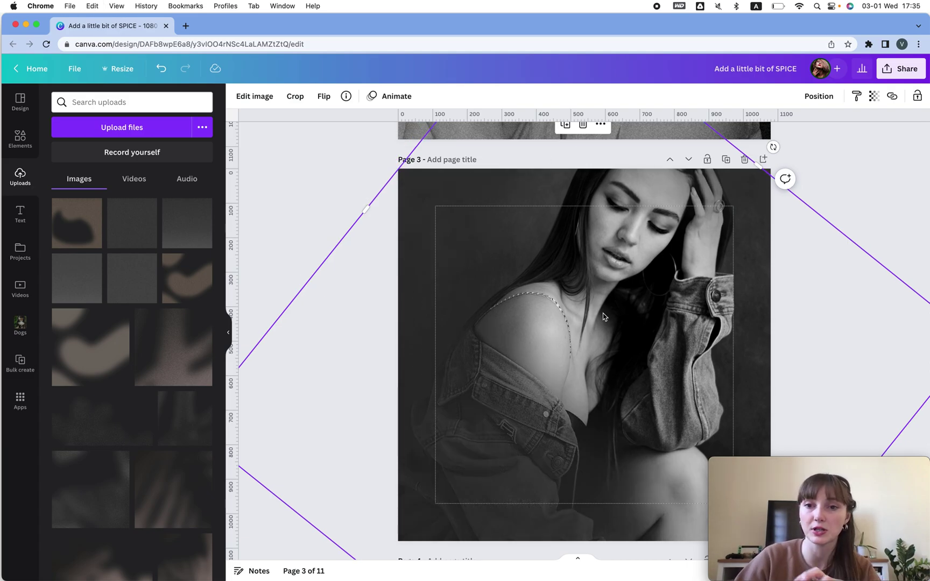
Step: Copy the "Magazine Look" title from page 2 and paste it onto page 3
scroll(604, 317, up, 3)
scroll(603, 316, up, 10)
scroll(604, 316, down, 10)
scroll(522, 232, up, 2)
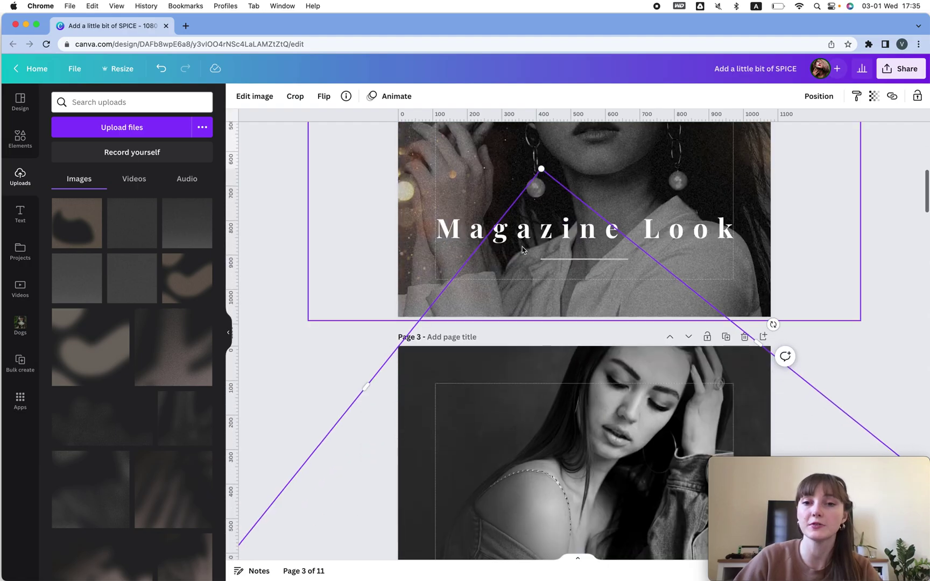
click(522, 233)
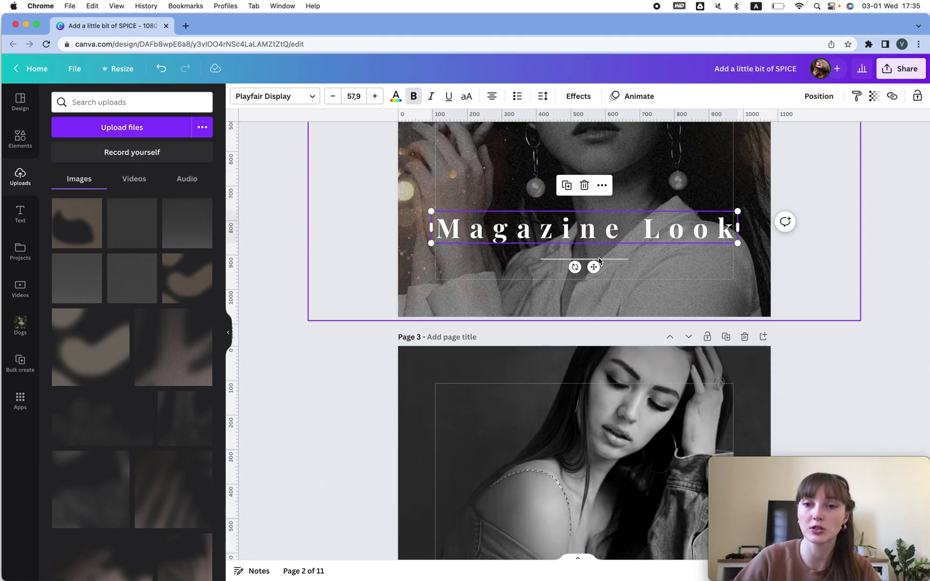
scroll(652, 245, down, 7)
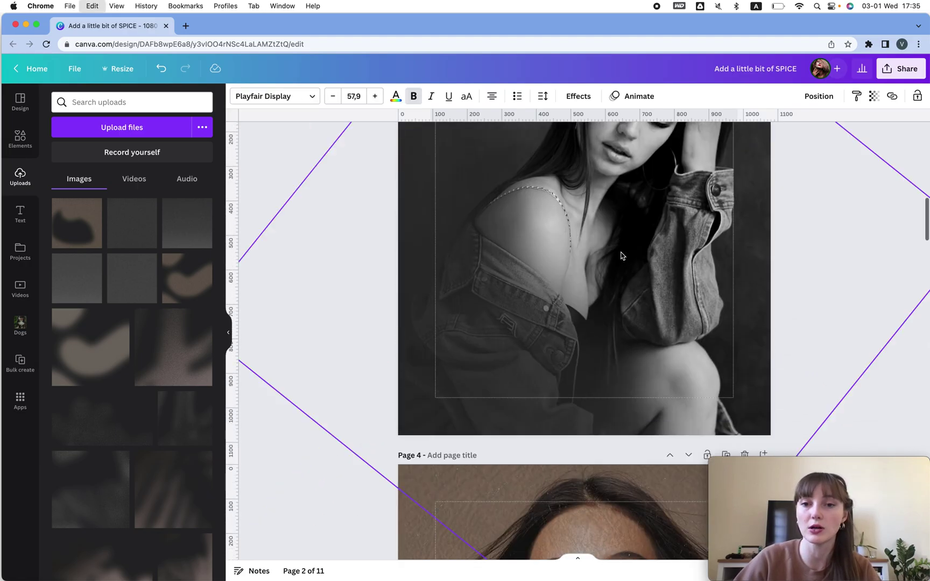
click(619, 255)
key(cmd+v)
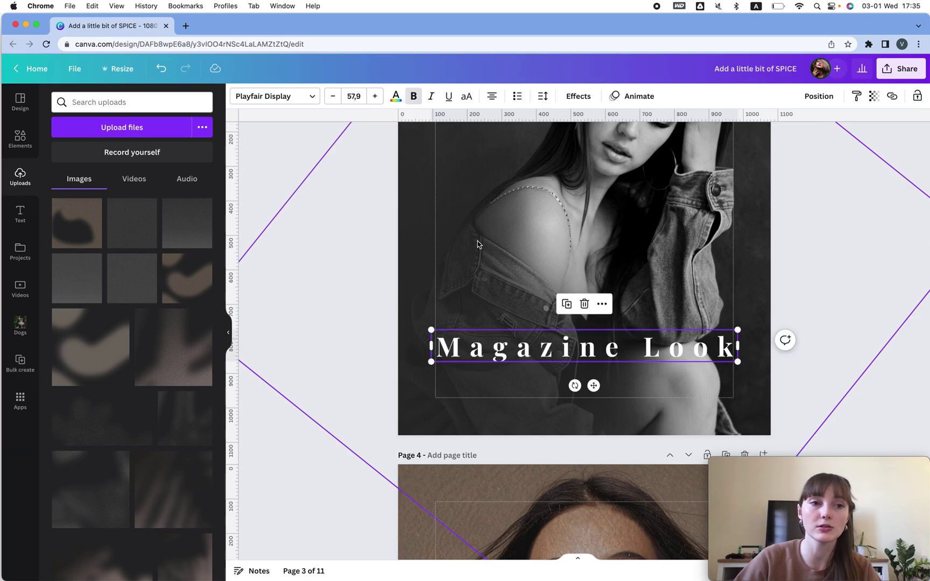
click(20, 214)
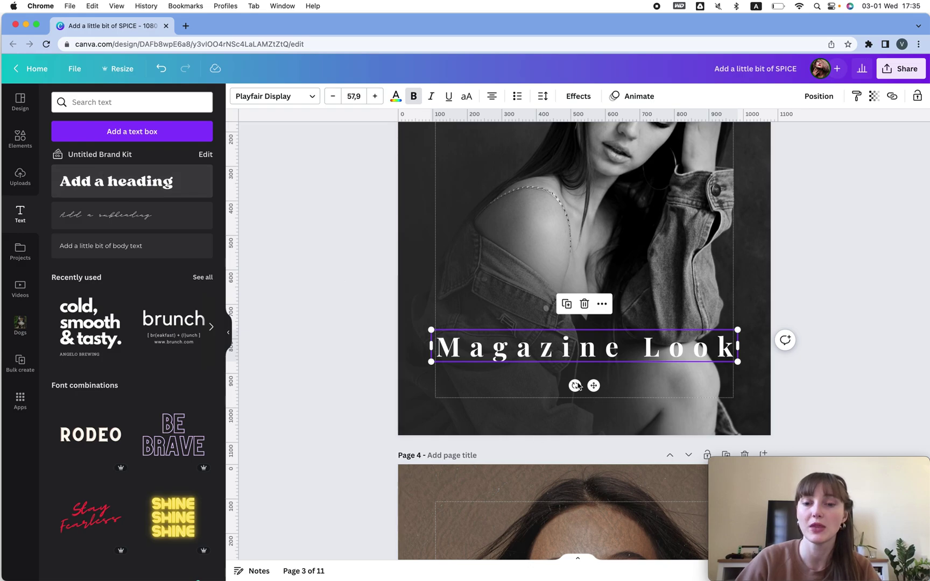
scroll(625, 355, up, 5)
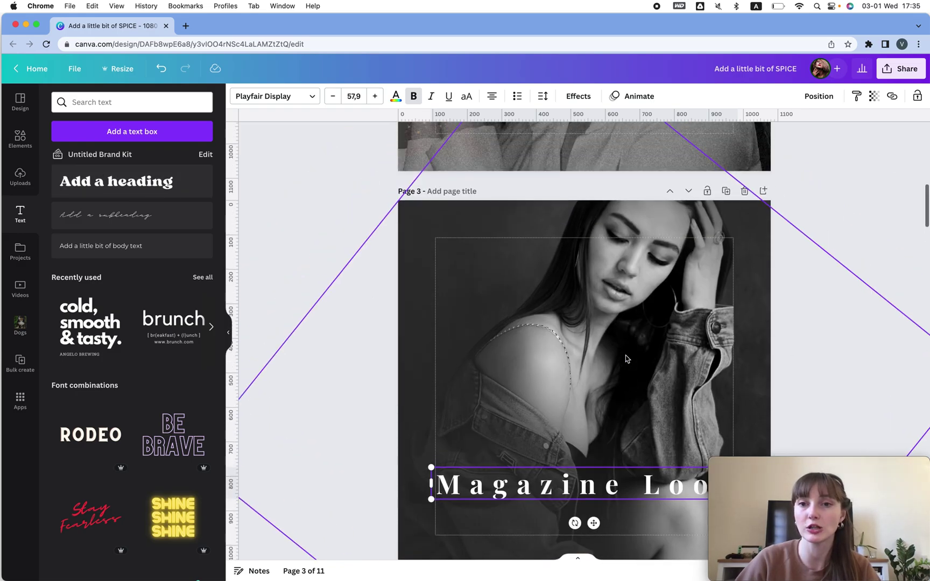
scroll(625, 359, up, 2)
scroll(598, 259, down, 5)
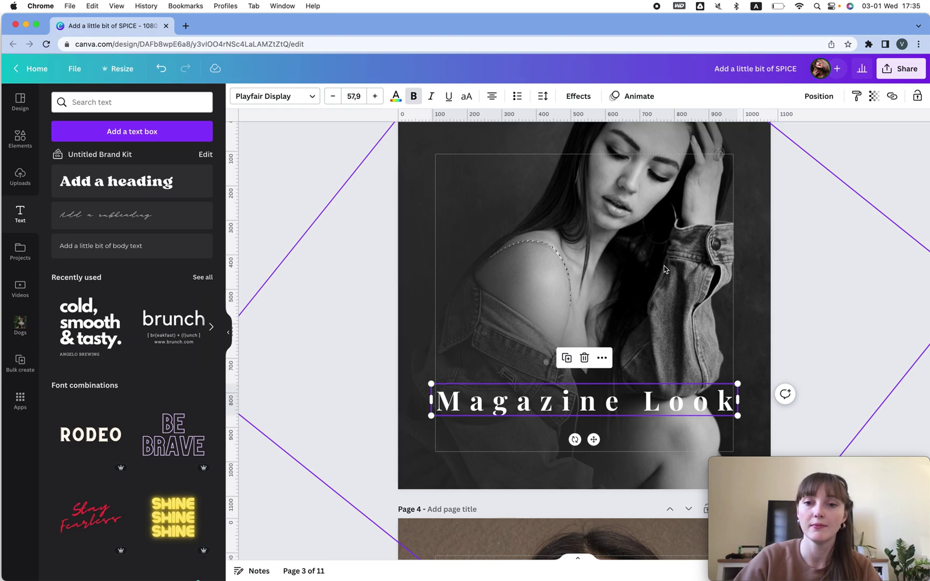
Step: Add a horizontal line to page 3 and center it beneath the "Magazine Look" title
click(664, 269)
key(l)
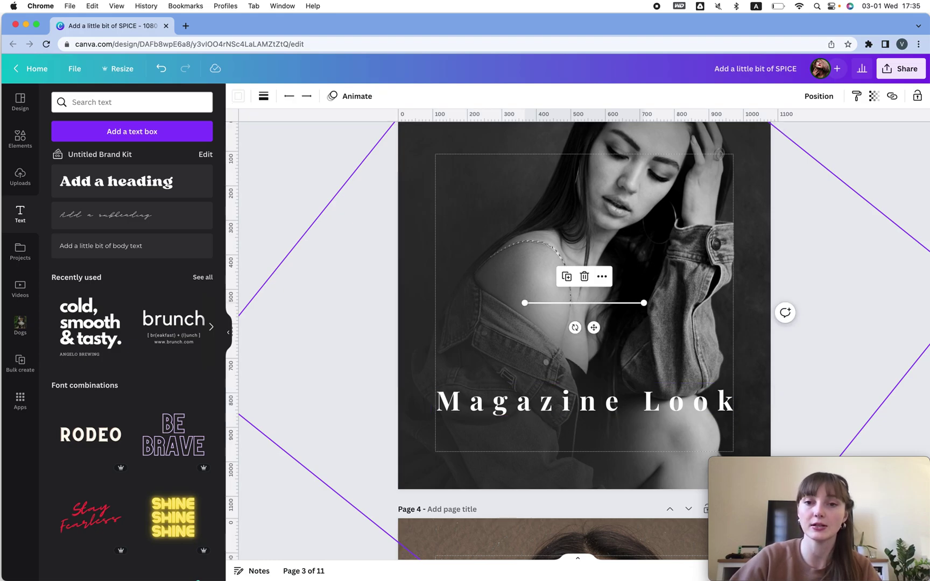
drag(593, 328, 598, 455)
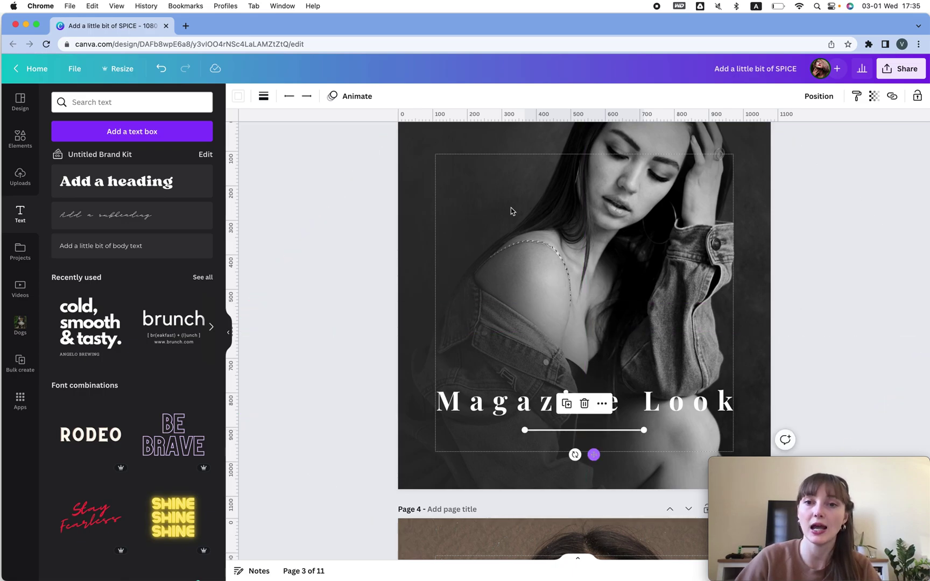
Step: Search the element photos for "sparkle" and return to page 3
scroll(510, 208, up, 5)
scroll(511, 210, up, 1)
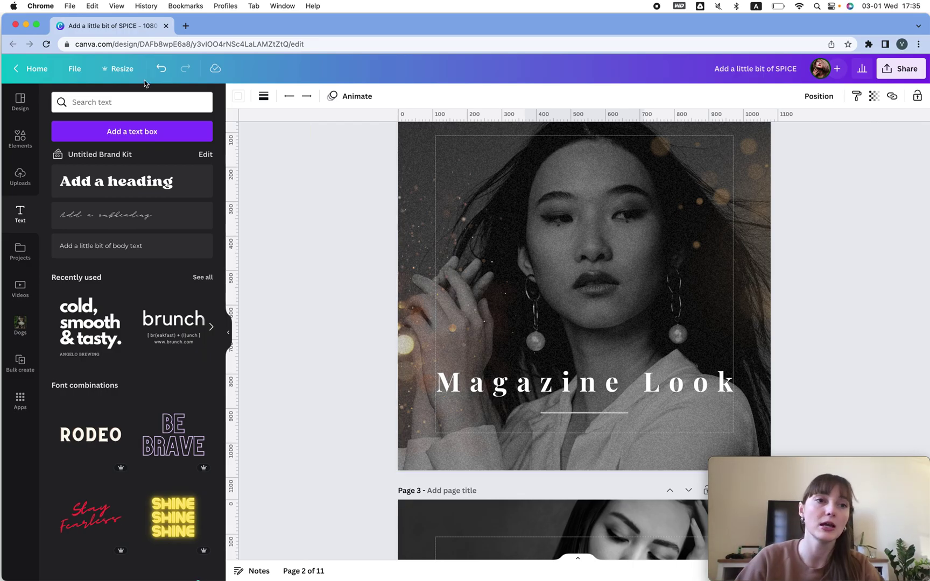
click(20, 139)
click(112, 103)
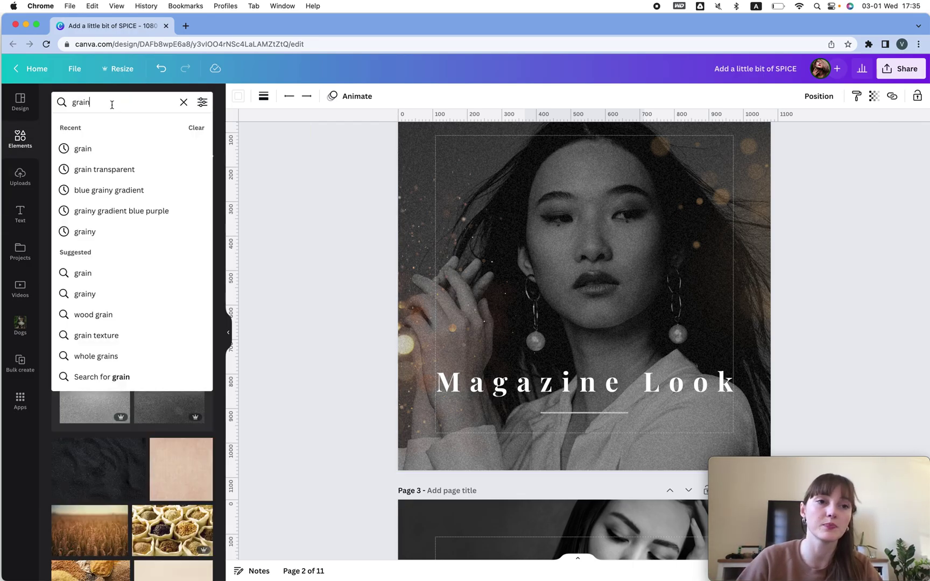
double_click(112, 104)
text(sparkle)
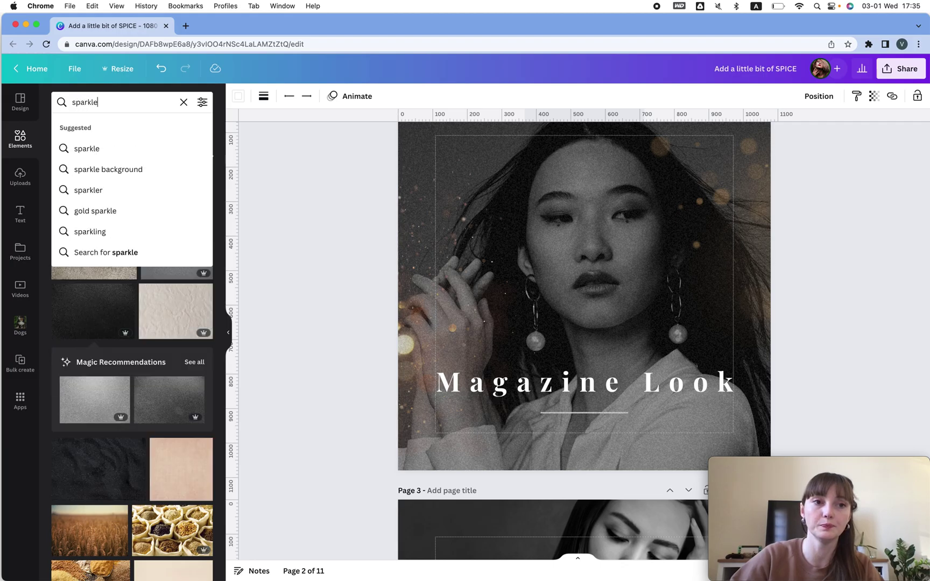
key(Return)
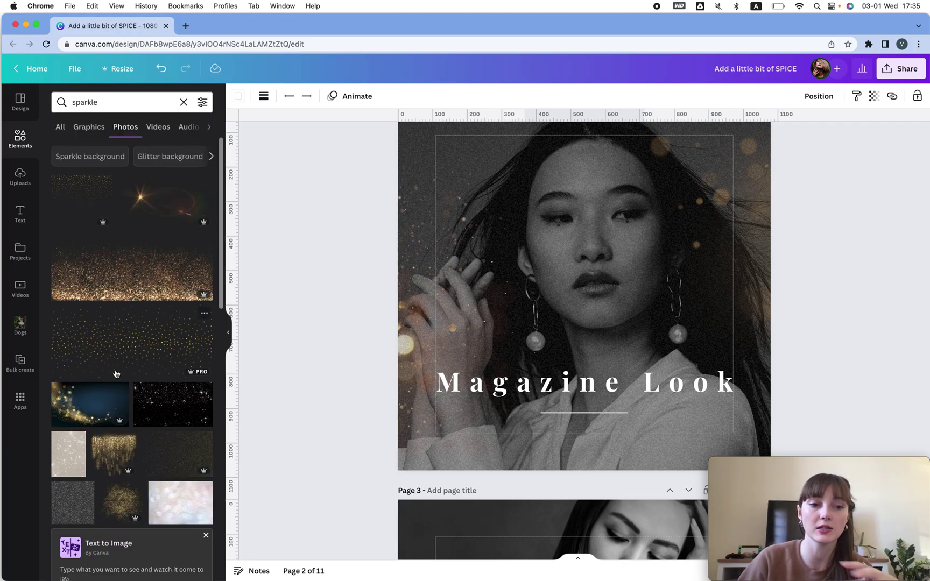
scroll(115, 373, down, 3)
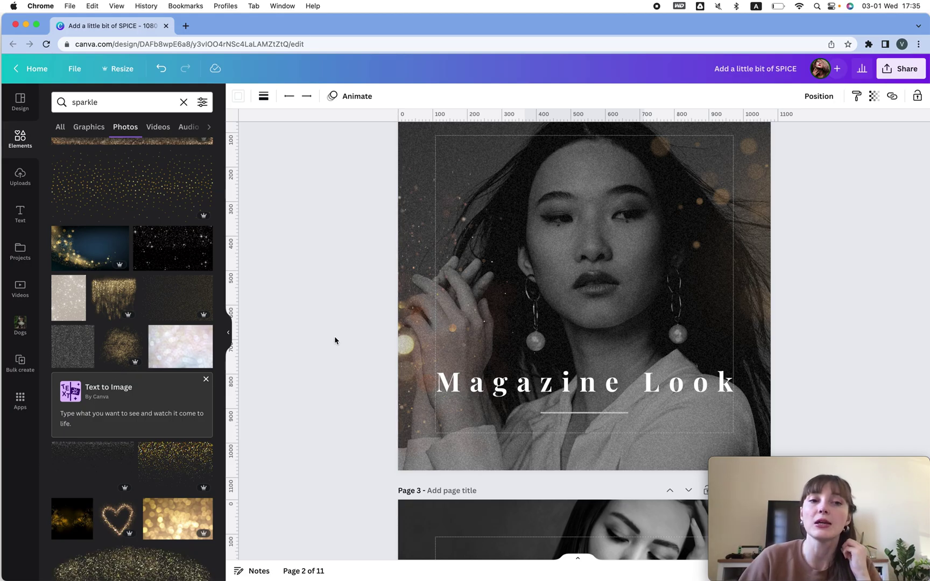
scroll(334, 340, down, 3)
scroll(343, 291, down, 6)
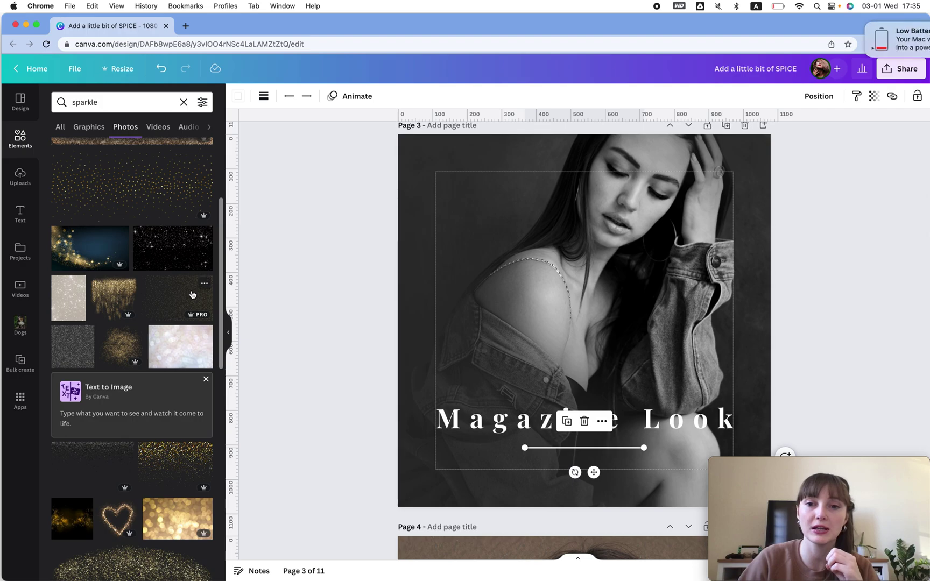
click(189, 297)
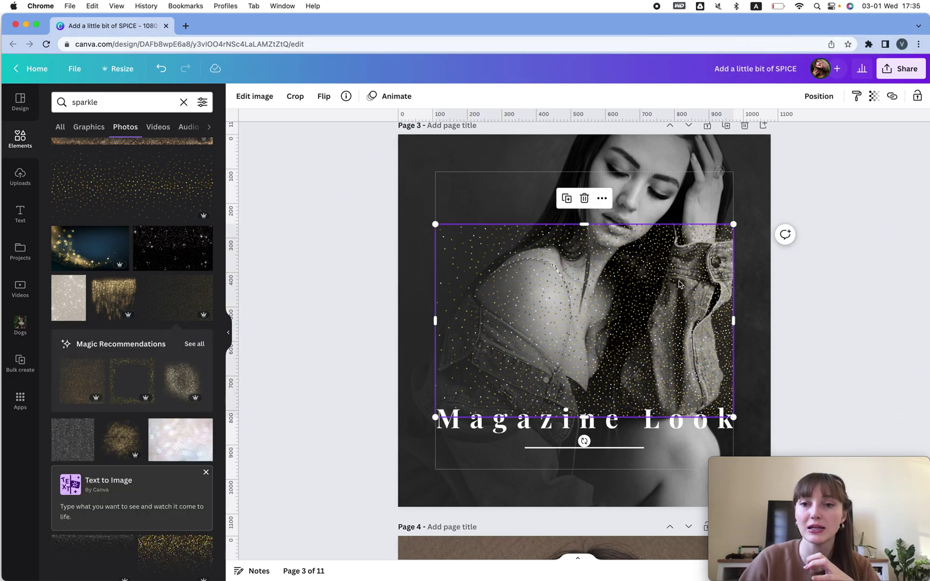
drag(706, 228, 352, 297)
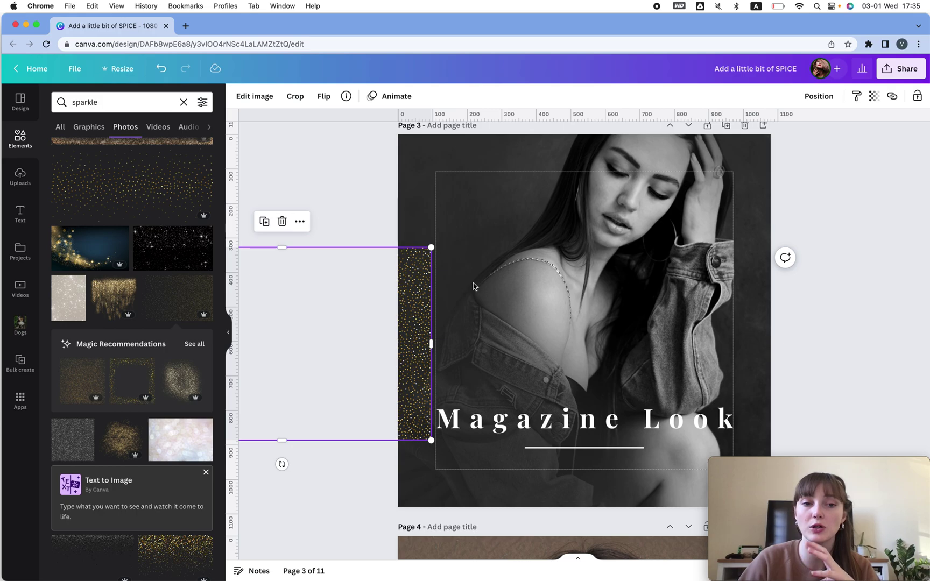
key(Delete)
Step: Add the fading gold-dot photo to page 3, rotate it so the dense dots face left, and move it past the page's left edge
scroll(182, 296, up, 3)
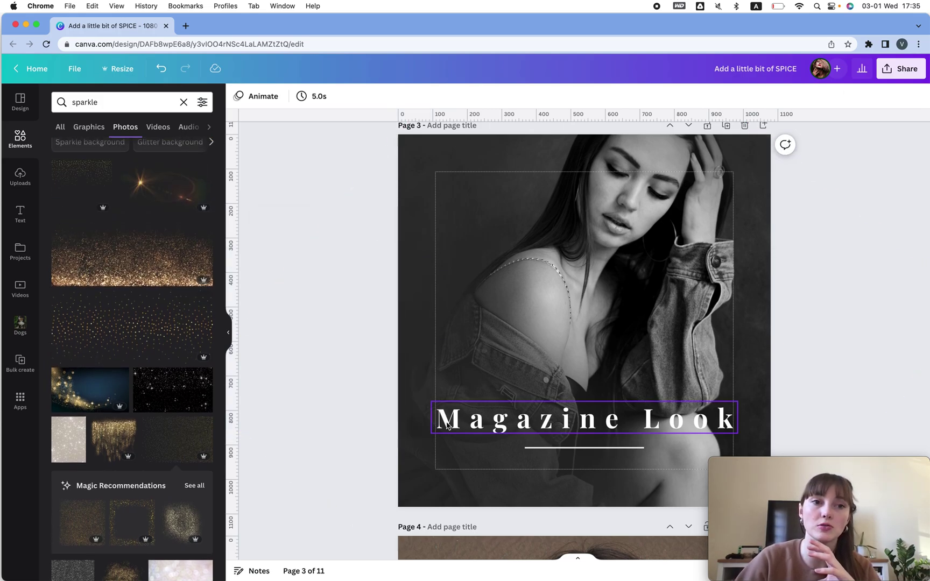
click(83, 181)
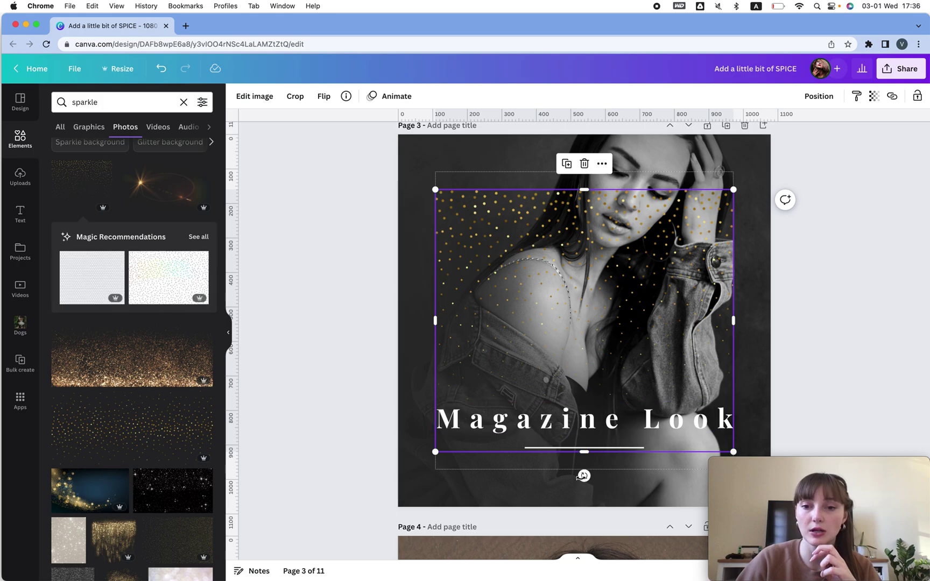
mouse_move(772, 345)
mouse_down()
mouse_move(745, 309)
mouse_move(778, 340)
mouse_up()
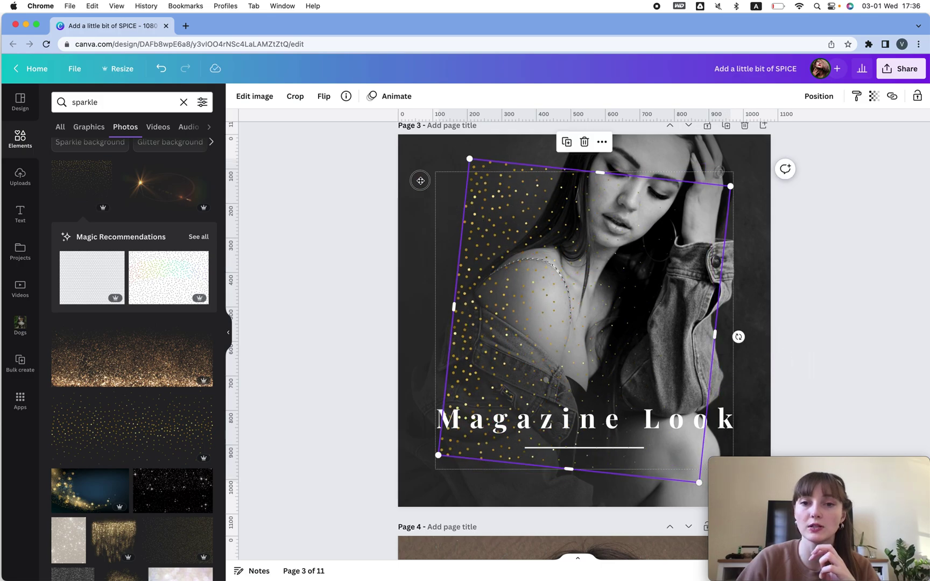
drag(421, 181, 335, 176)
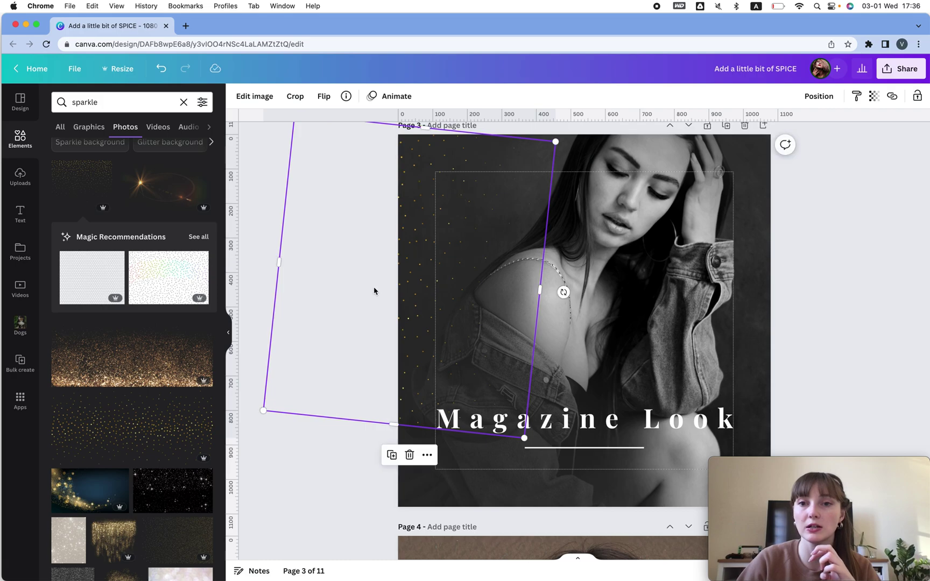
click(910, 203)
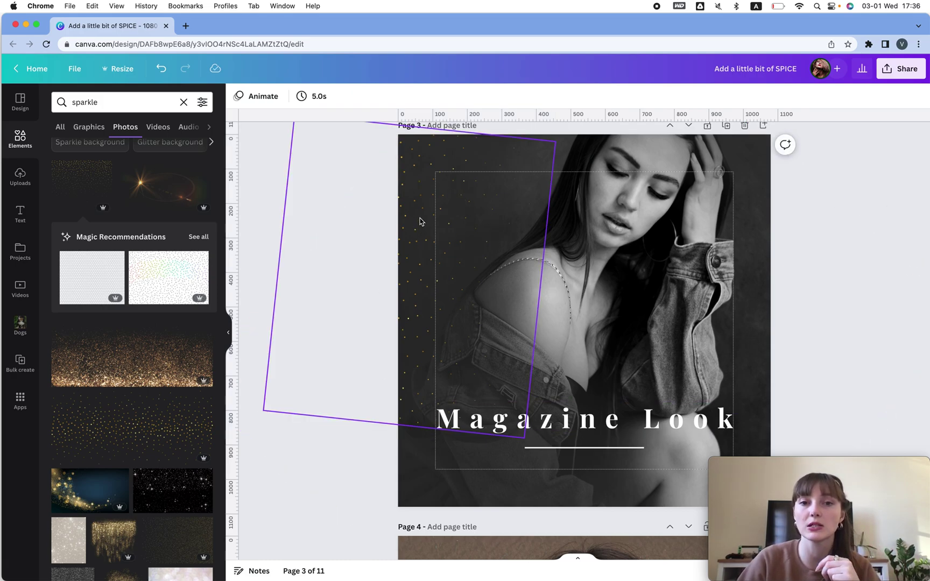
Step: Lower the gold-dot overlay and enlarge it so the dots cover the full height of page 3's left side
drag(415, 226, 397, 311)
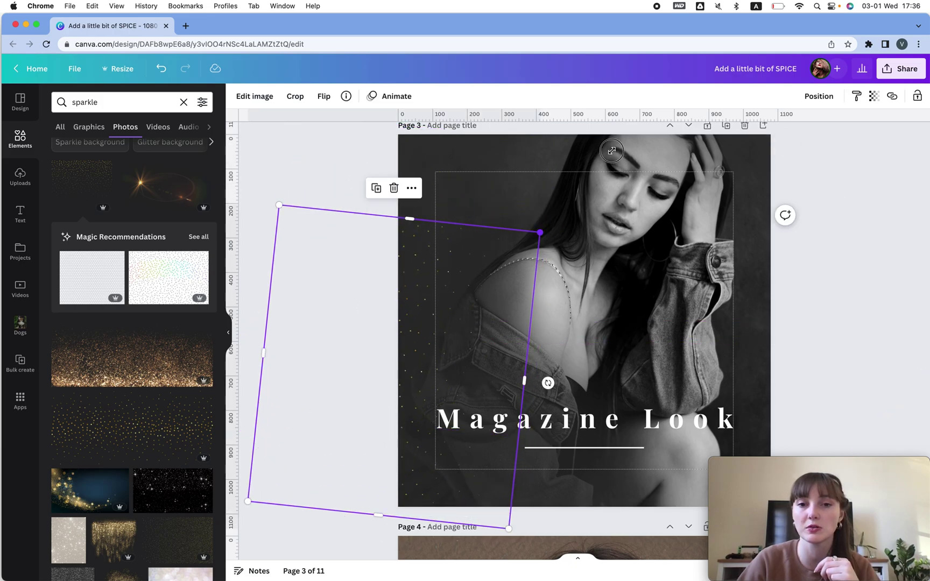
drag(612, 150, 621, 158)
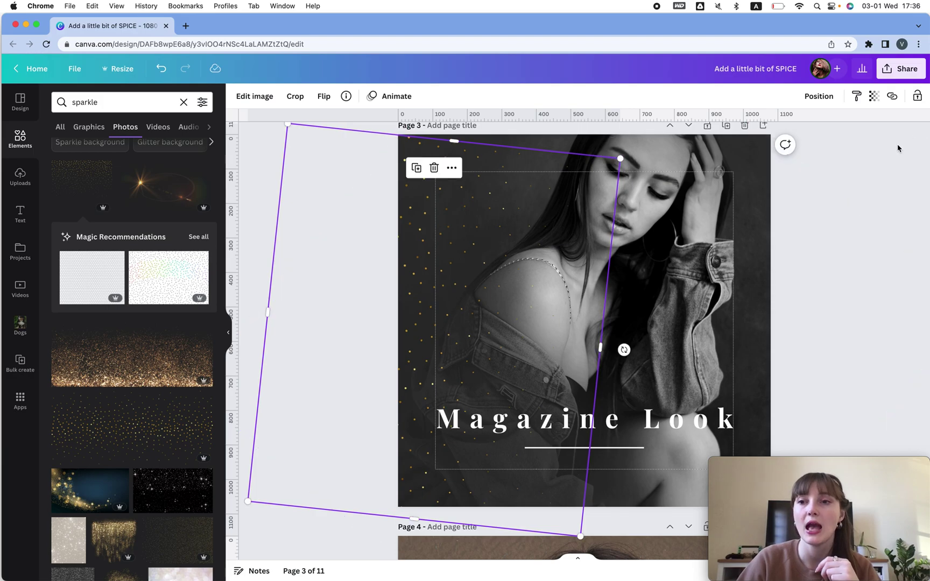
click(866, 193)
Step: Shift the light overlay on page 2 slightly and search the element graphics for "bokeh"
scroll(864, 193, up, 5)
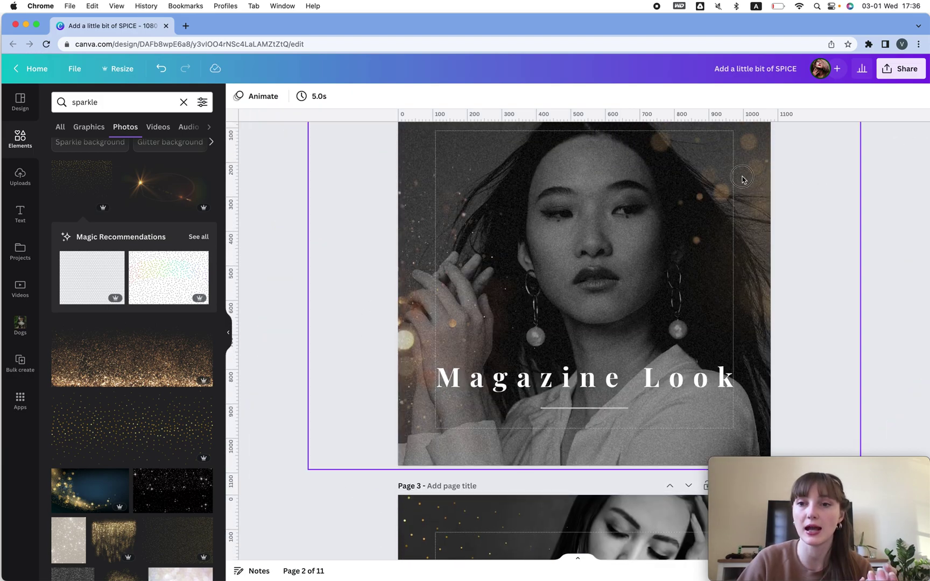
mouse_move(742, 179)
mouse_down()
mouse_move(785, 177)
mouse_move(726, 185)
mouse_up()
click(113, 102)
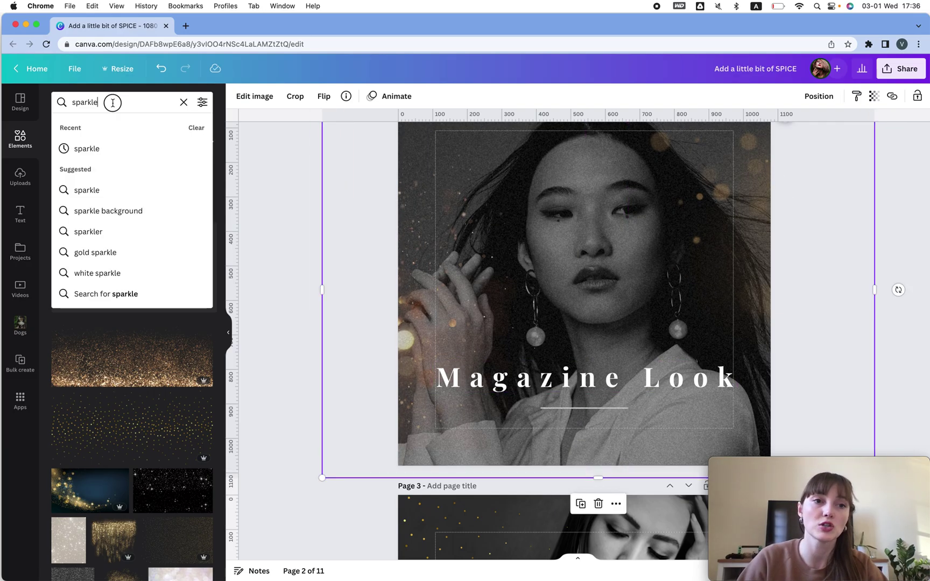
text(boho)
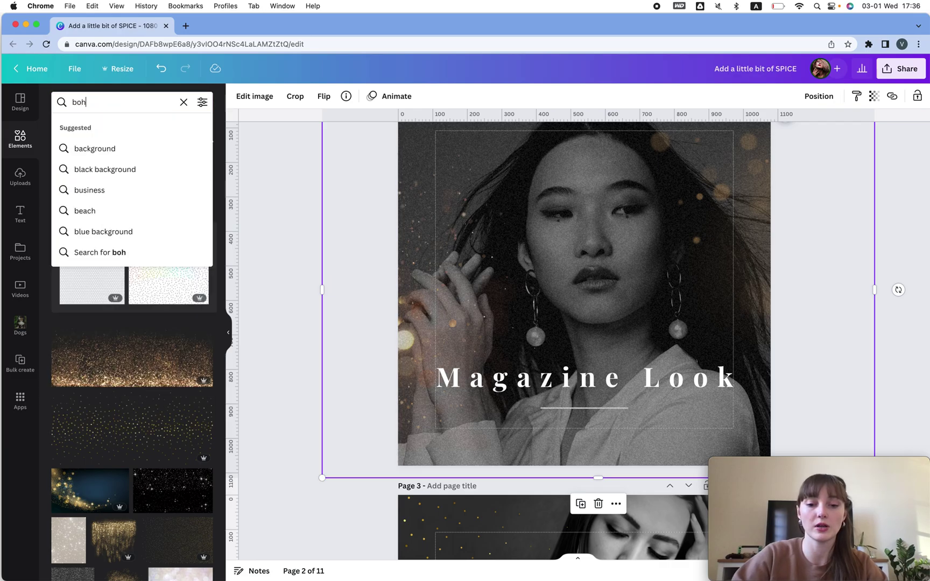
key(BackSpace)
key(BackSpace)
text(keh)
key(Return)
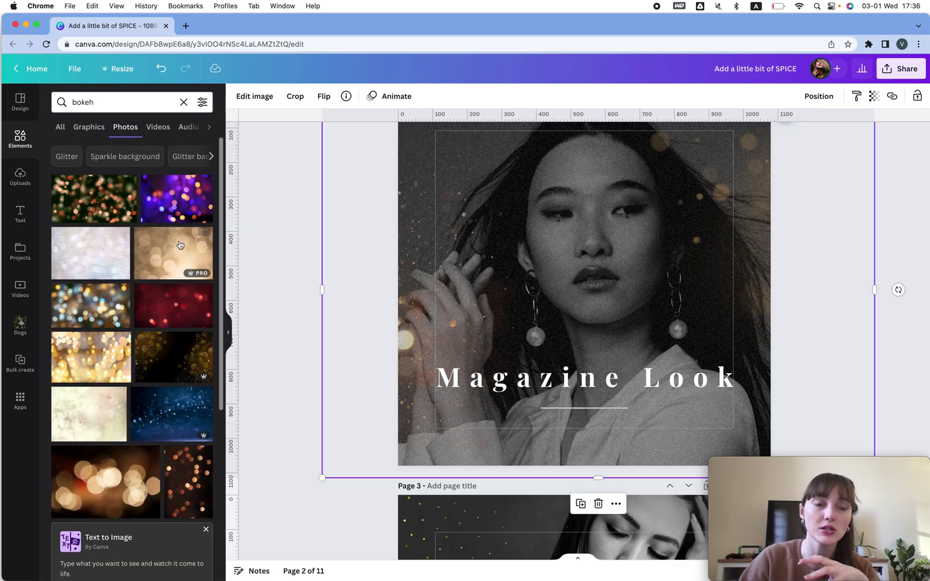
click(89, 126)
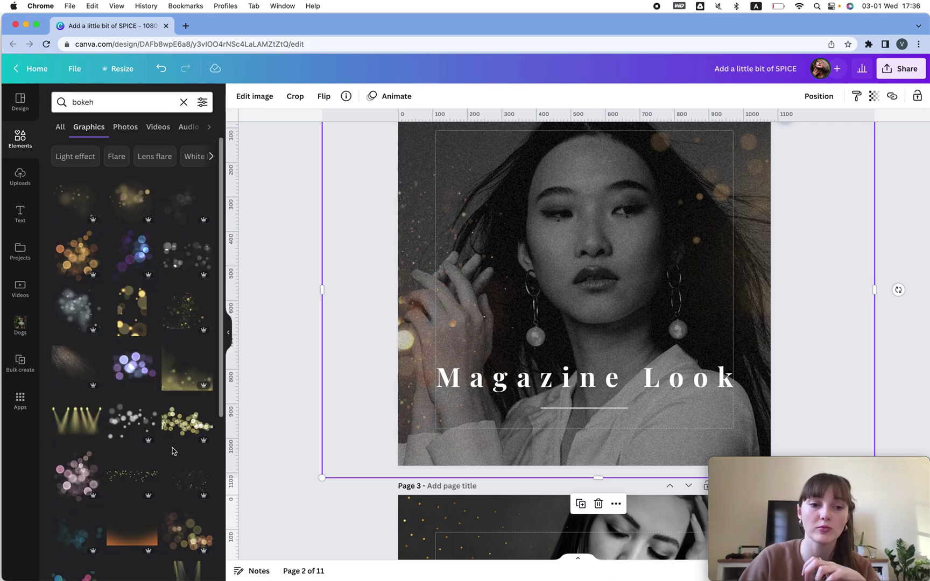
Step: Browse the bokeh graphics and filter them to free items only
scroll(174, 451, down, 5)
scroll(192, 340, down, 4)
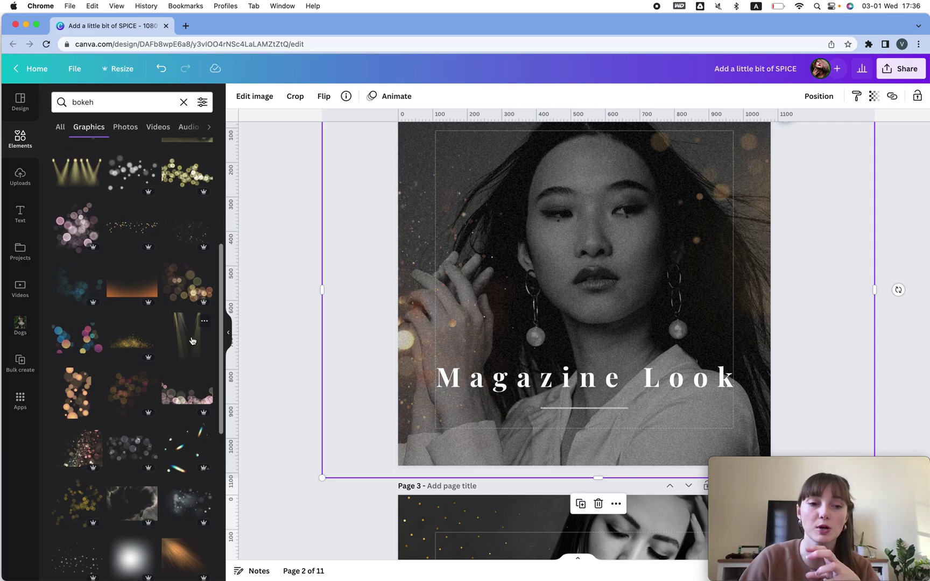
scroll(192, 340, up, 15)
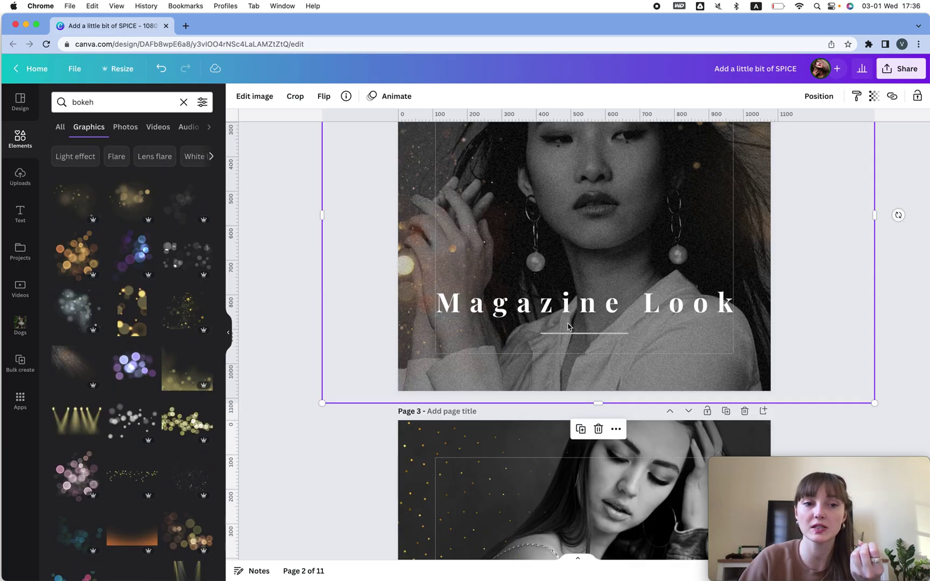
click(202, 102)
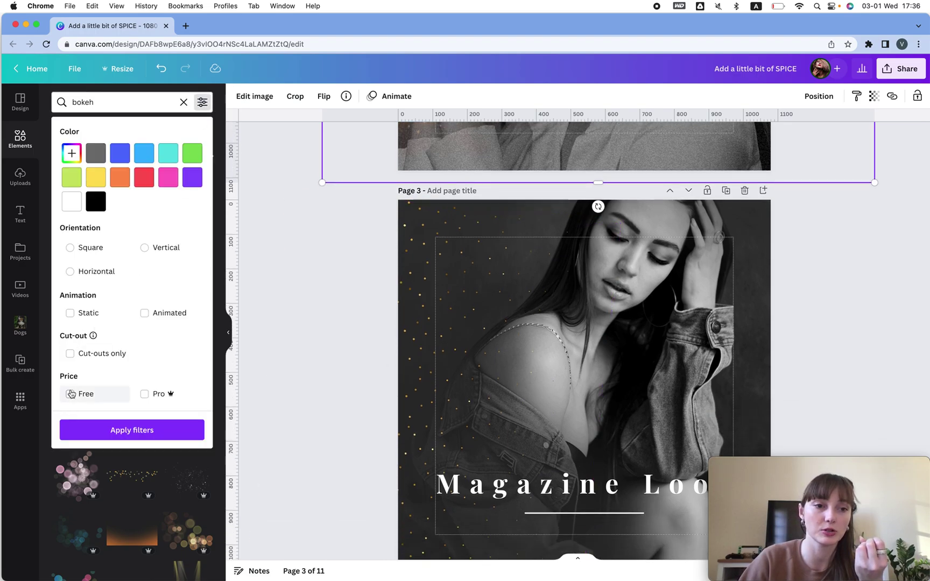
click(71, 393)
click(131, 430)
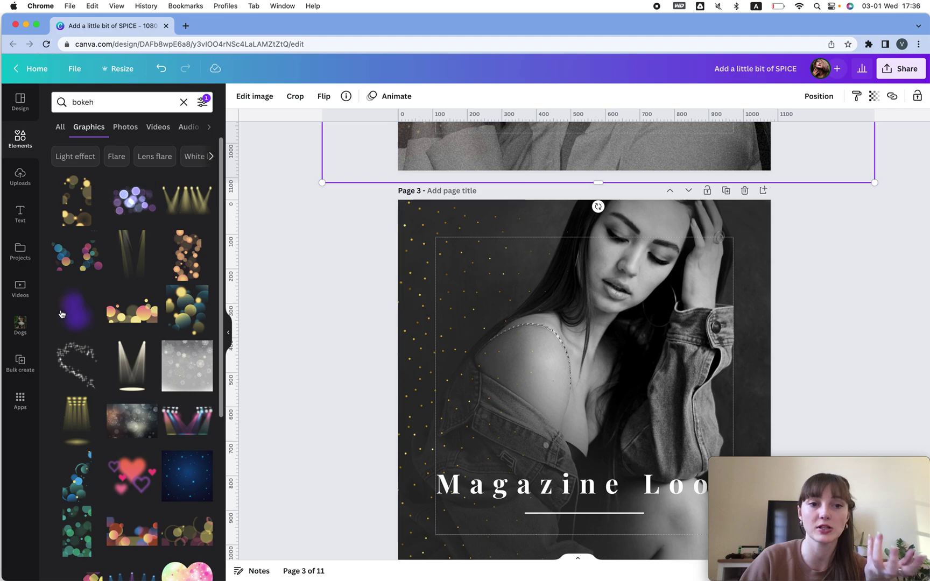
Step: Add the blue-and-orange hexagon bokeh graphic to page 3 and place it over the lower right, across the denim sleeve
scroll(194, 269, down, 6)
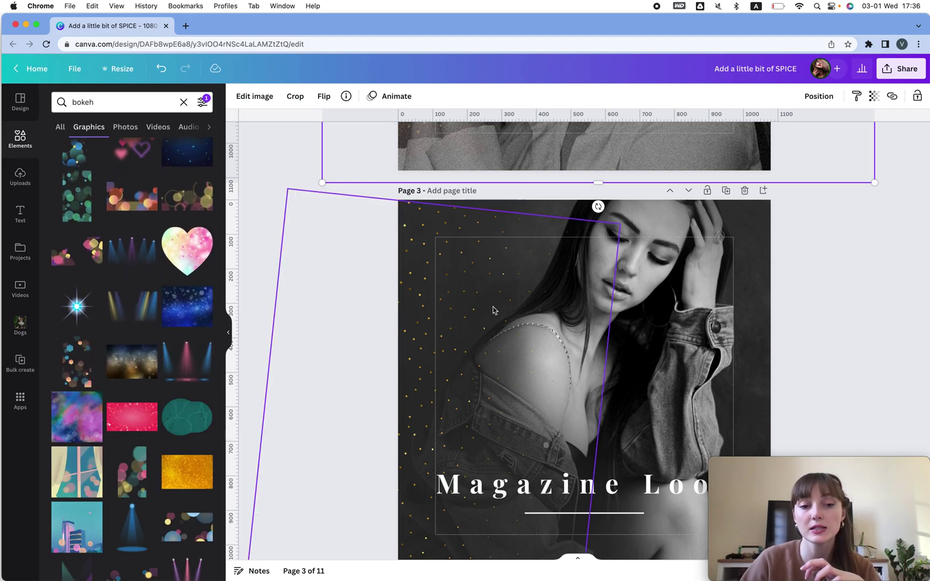
scroll(492, 308, down, 5)
scroll(492, 310, up, 4)
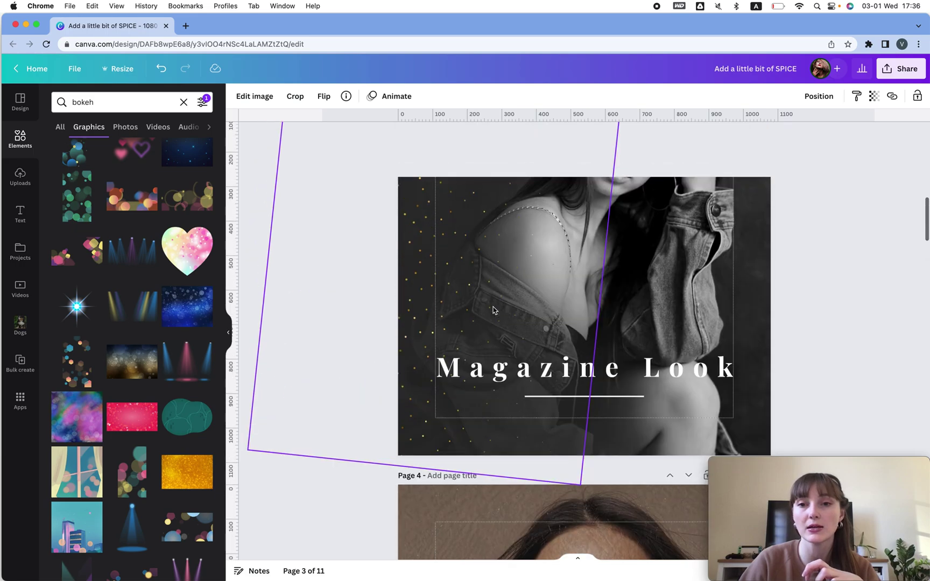
click(460, 284)
scroll(461, 281, up, 2)
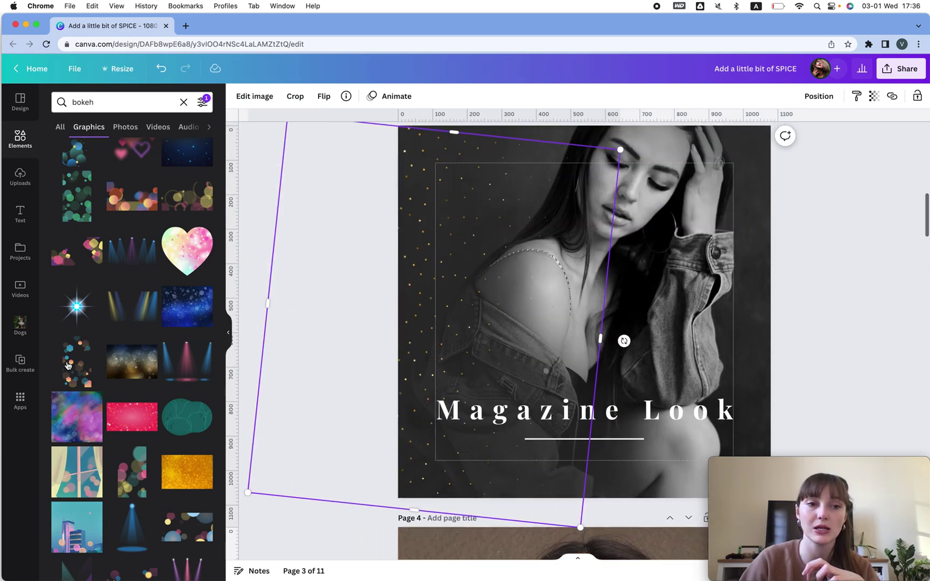
click(67, 365)
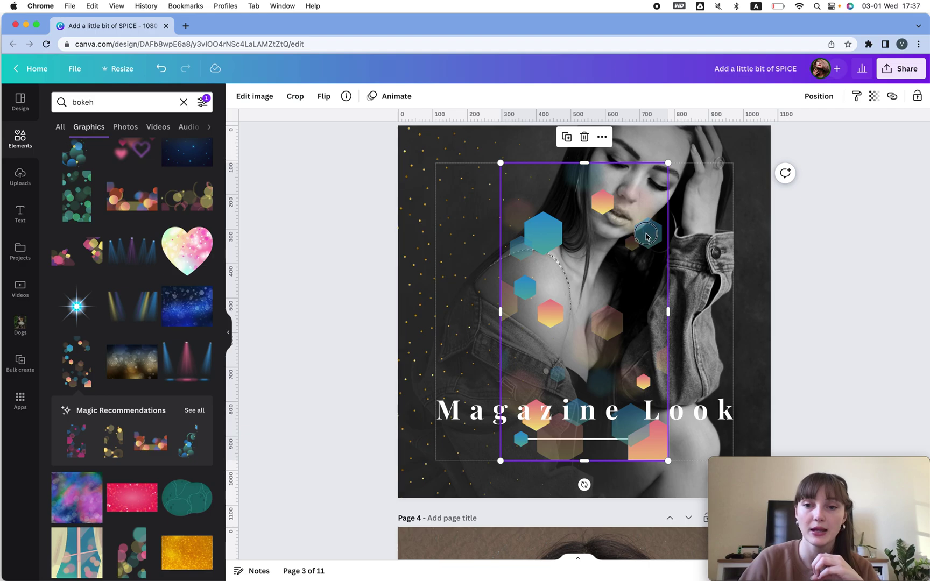
drag(791, 320, 790, 269)
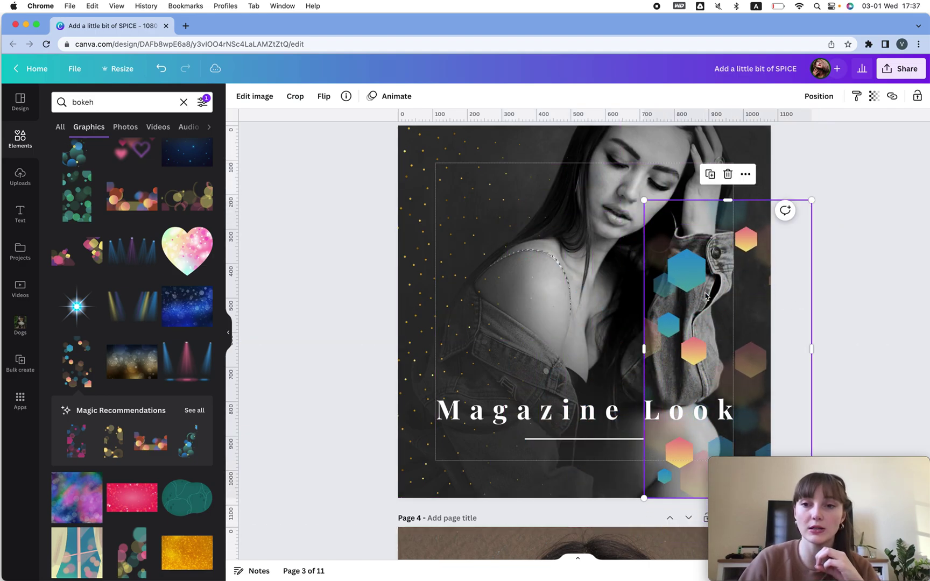
Step: Set the hexagon graphic's blur to 100 in its image adjustments
click(264, 96)
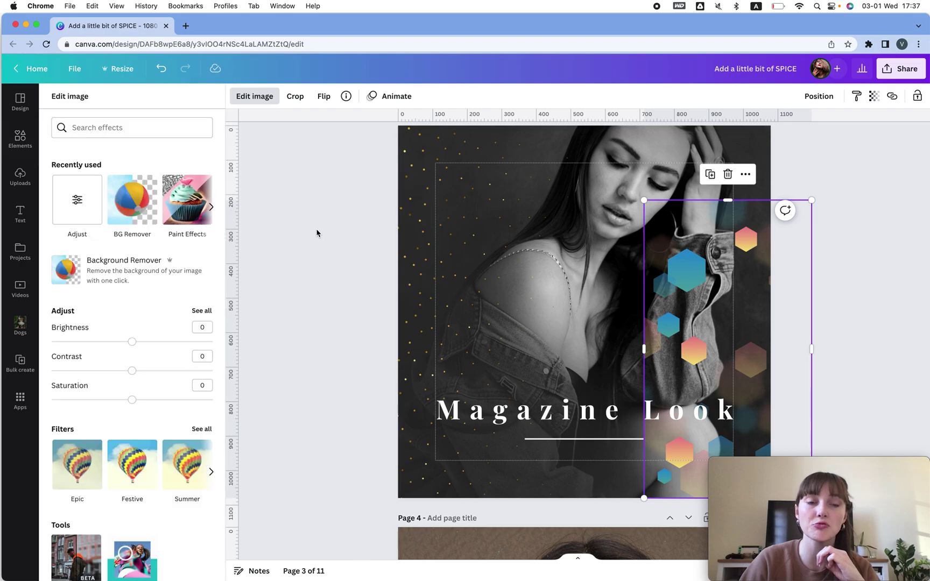
click(200, 312)
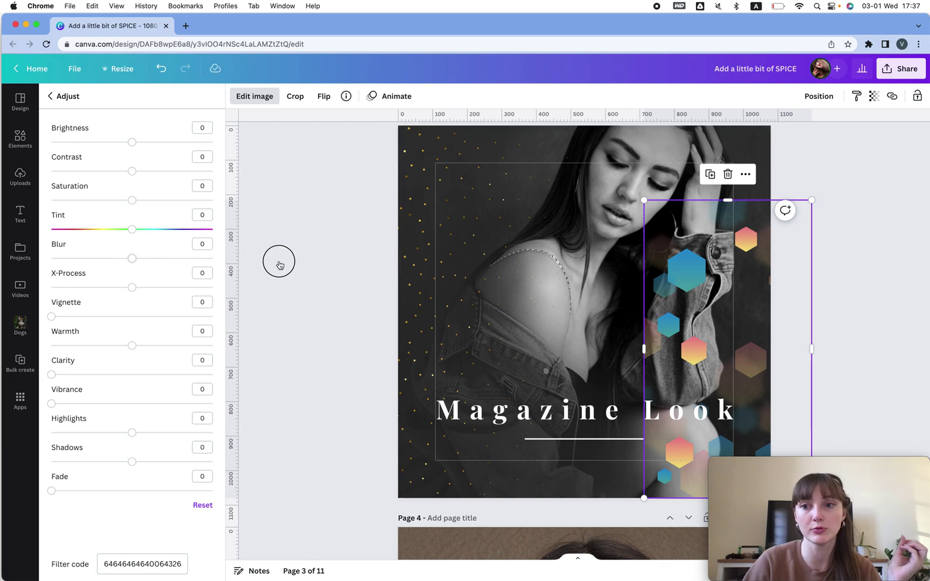
key(End)
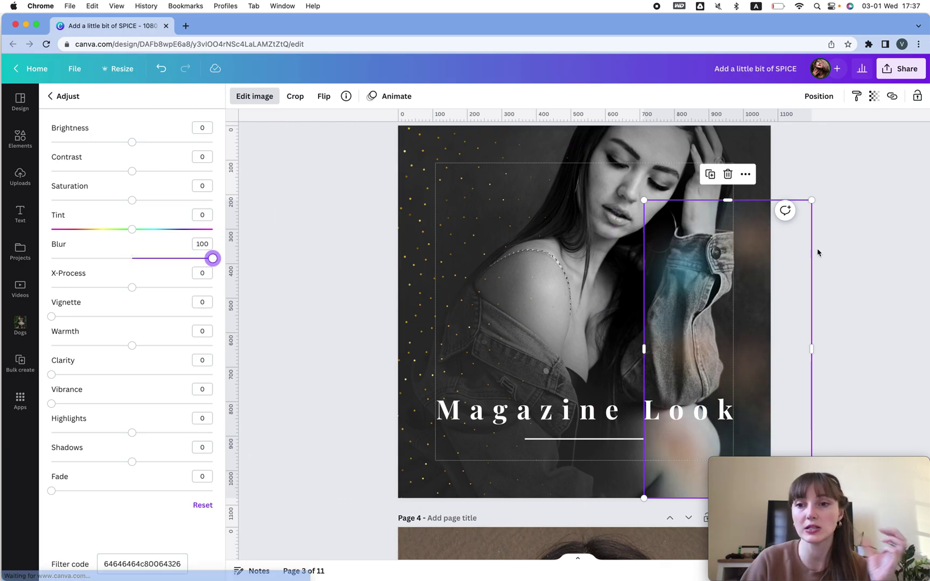
Step: Shift the blurred bokeh graphic left on page 3 and set its transparency to 66
drag(704, 272, 669, 272)
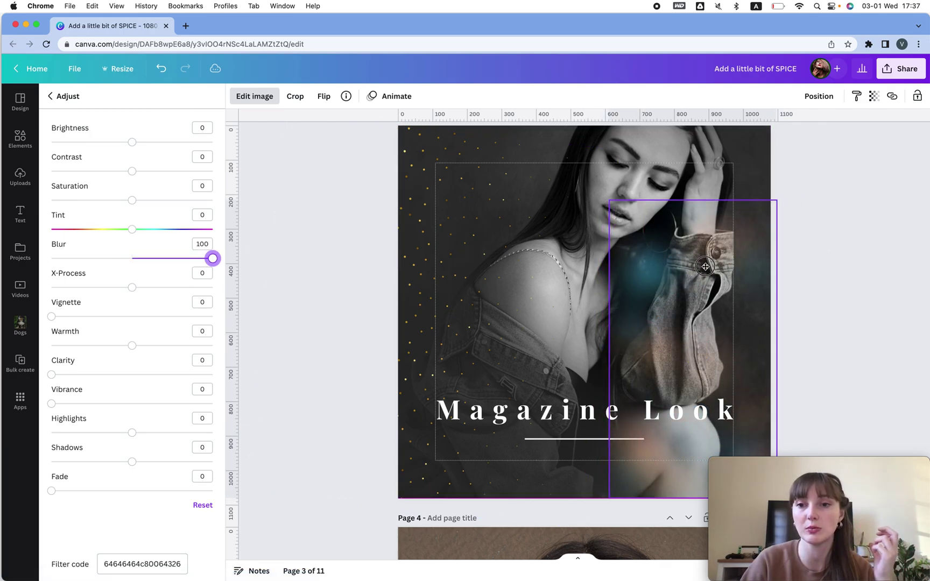
click(873, 96)
click(841, 139)
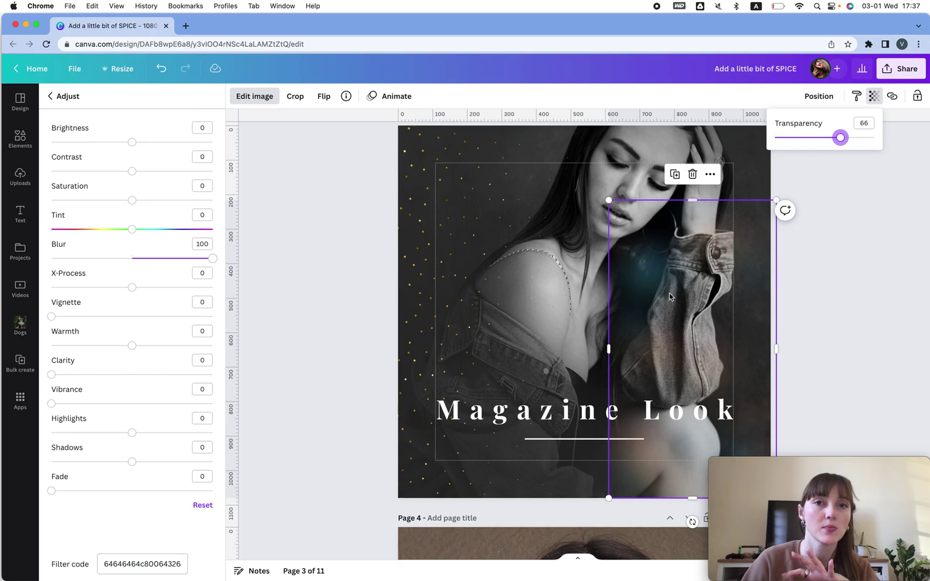
click(851, 269)
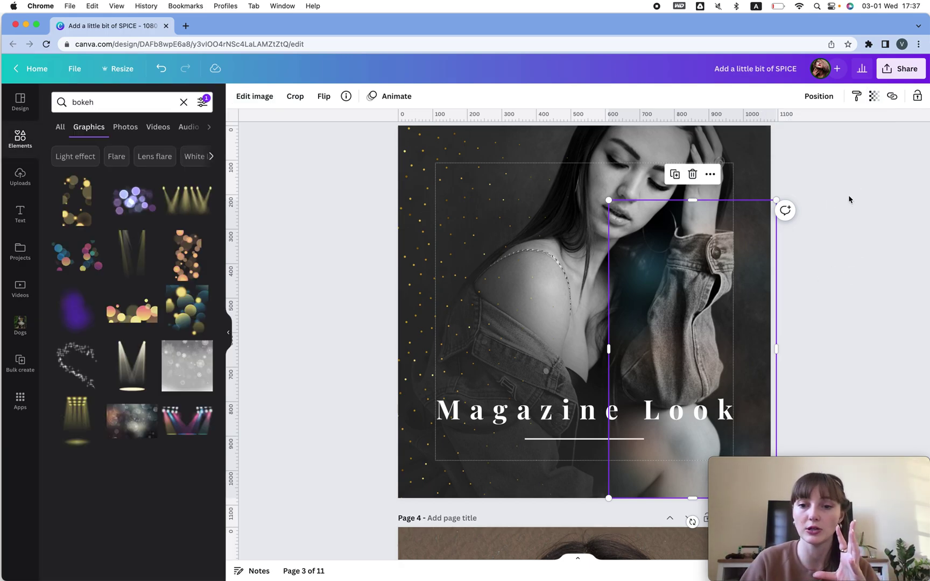
Step: Search the elements for "texture" and browse the photo and graphic results for an overlay for page 4
scroll(848, 199, down, 5)
scroll(848, 200, up, 3)
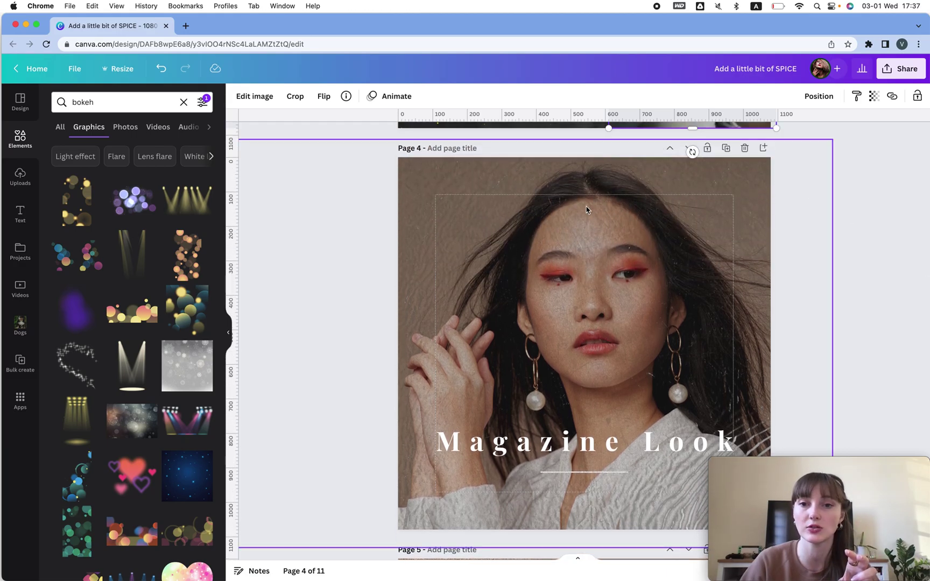
scroll(587, 210, down, 5)
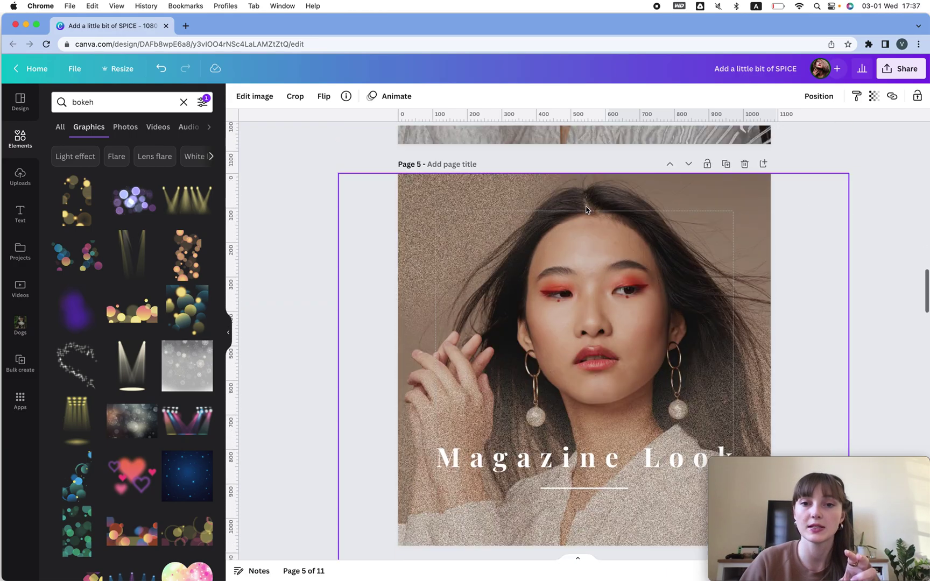
scroll(587, 210, up, 1)
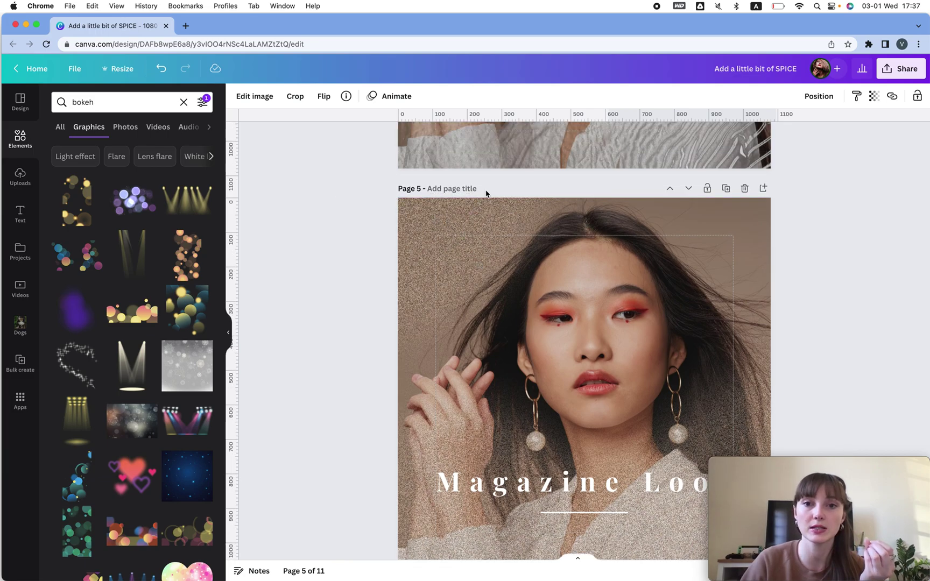
scroll(451, 226, up, 4)
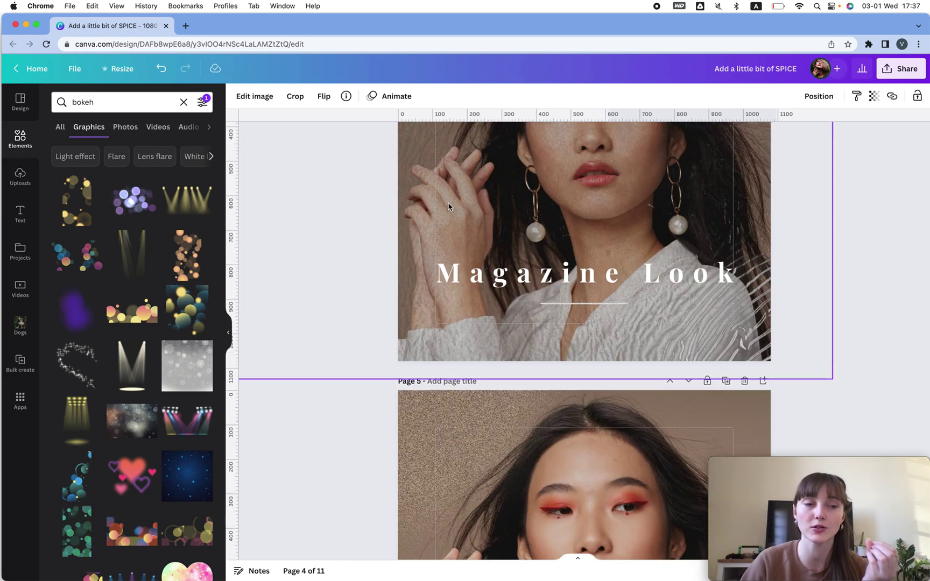
double_click(118, 102)
text(texture)
key(Return)
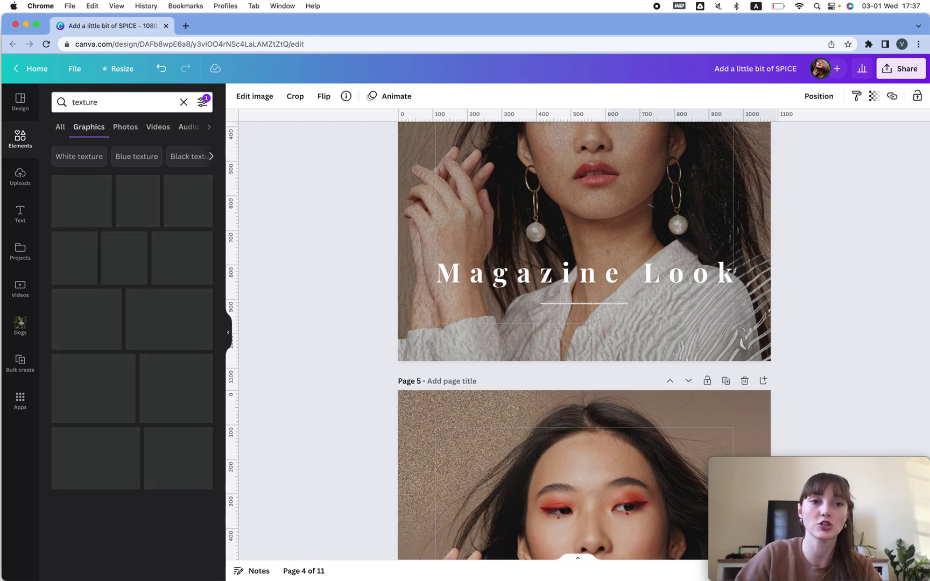
click(125, 135)
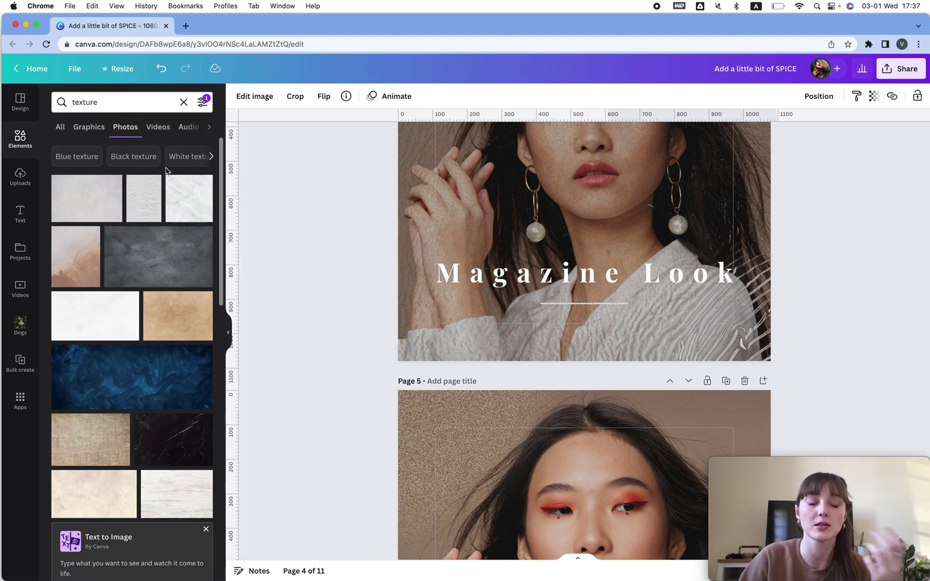
click(89, 127)
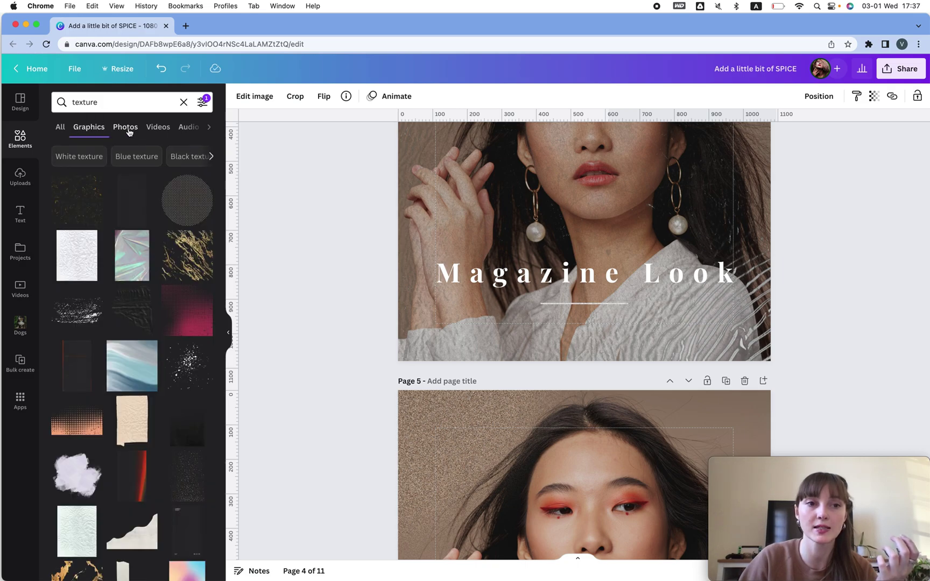
Step: Search the elements for "texture transparent" and browse both the photo and graphic results
click(119, 96)
click(119, 96)
text(t)
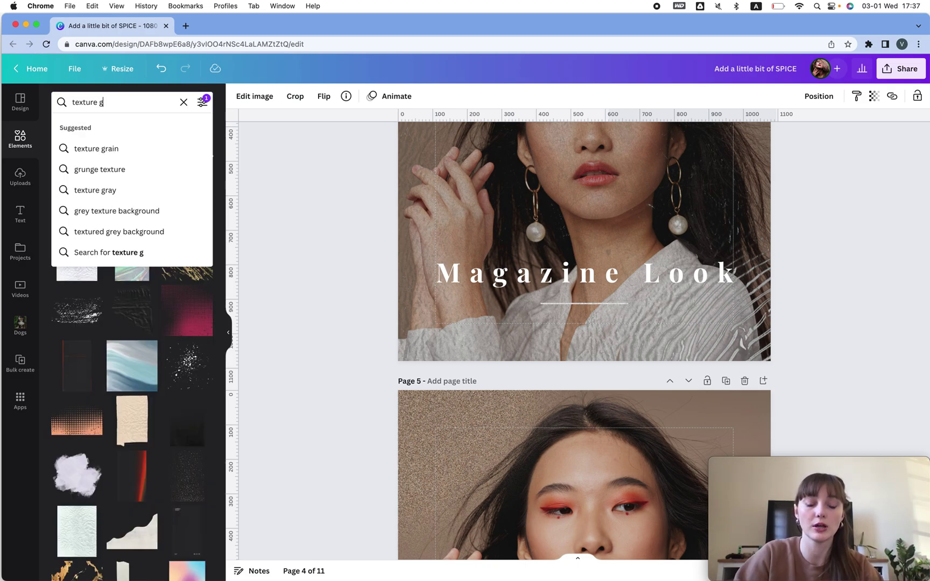
text(ransparent)
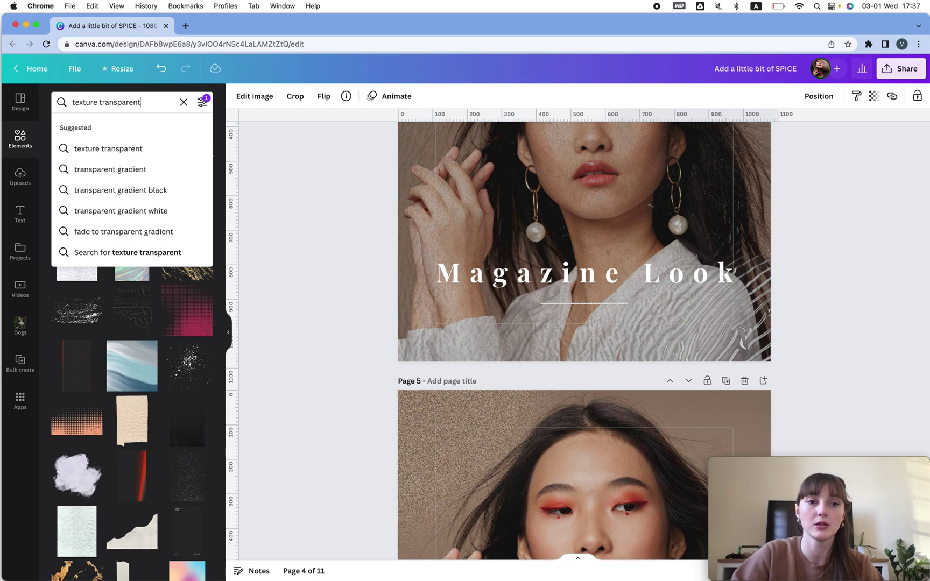
key(Return)
click(133, 126)
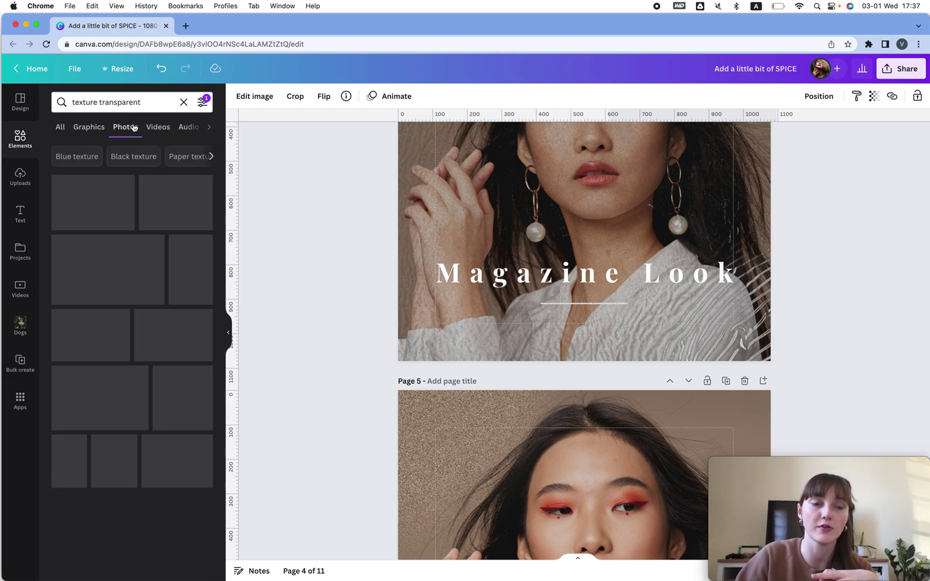
scroll(129, 359, down, 4)
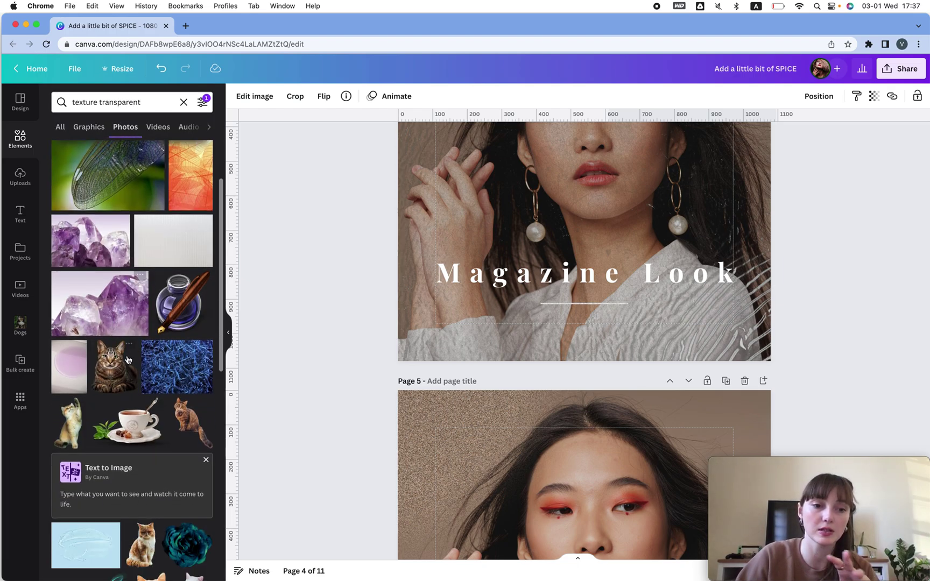
scroll(128, 359, down, 4)
scroll(128, 359, up, 6)
click(88, 127)
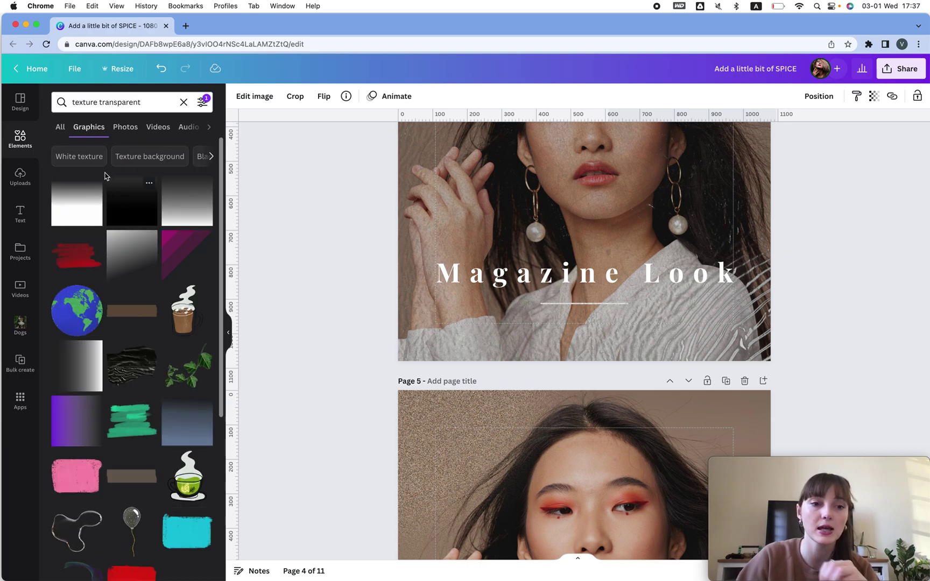
Step: Add the purple fading gradient graphic to page 4, enlarge it to page size and shift it left so only its faded part overlaps
click(71, 436)
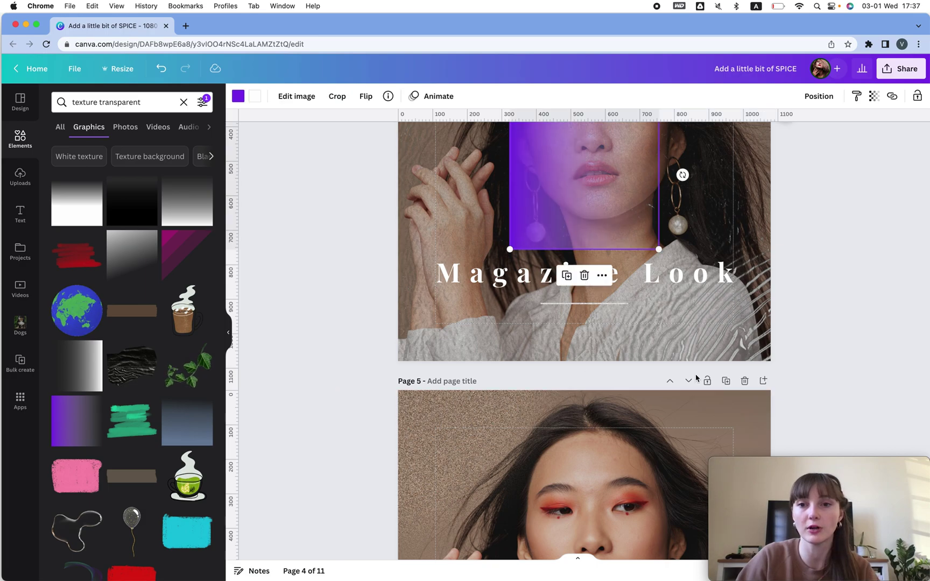
scroll(619, 243, up, 3)
drag(659, 224, 809, 142)
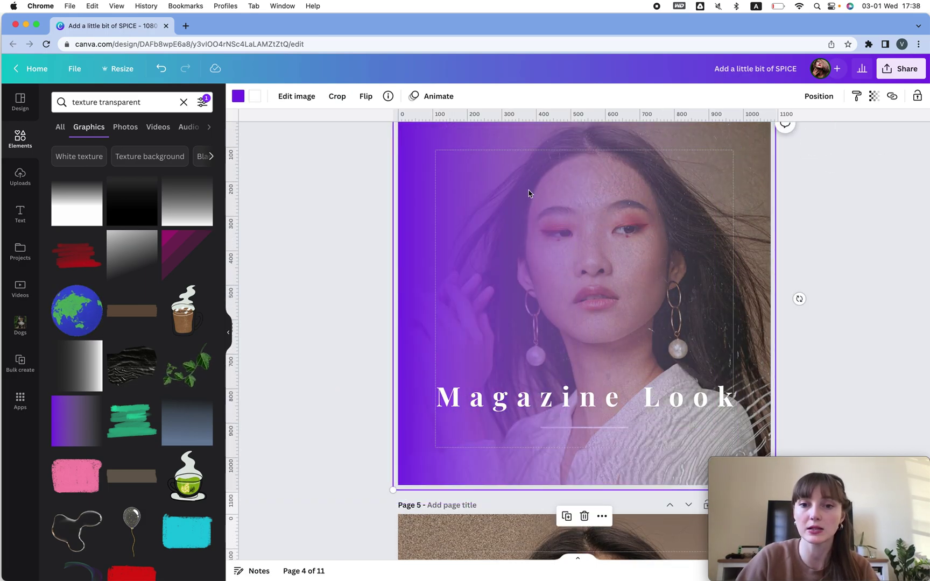
drag(464, 192, 409, 193)
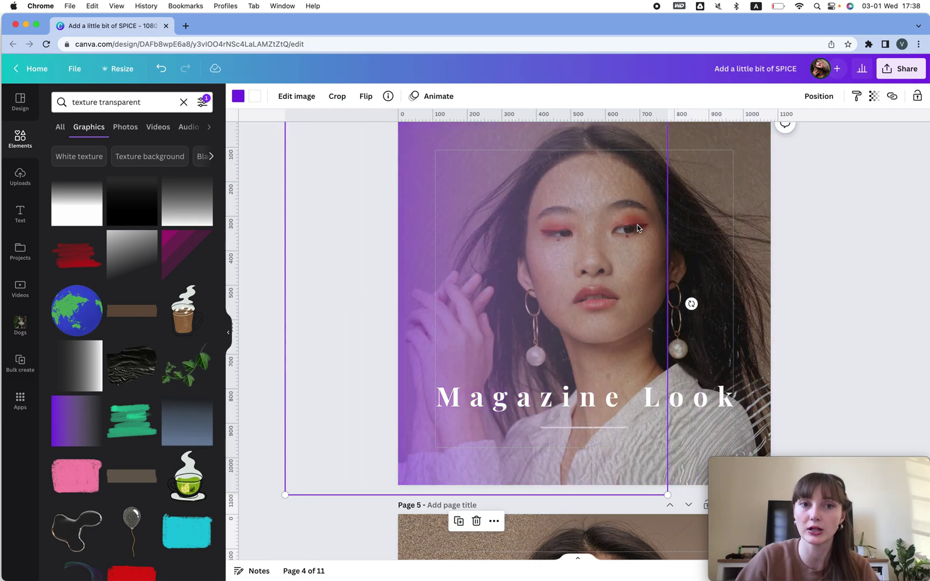
drag(567, 232, 527, 232)
Step: Recolour the purple gradient on page 4 to #993E26, sampled from the model's red eye makeup
click(238, 97)
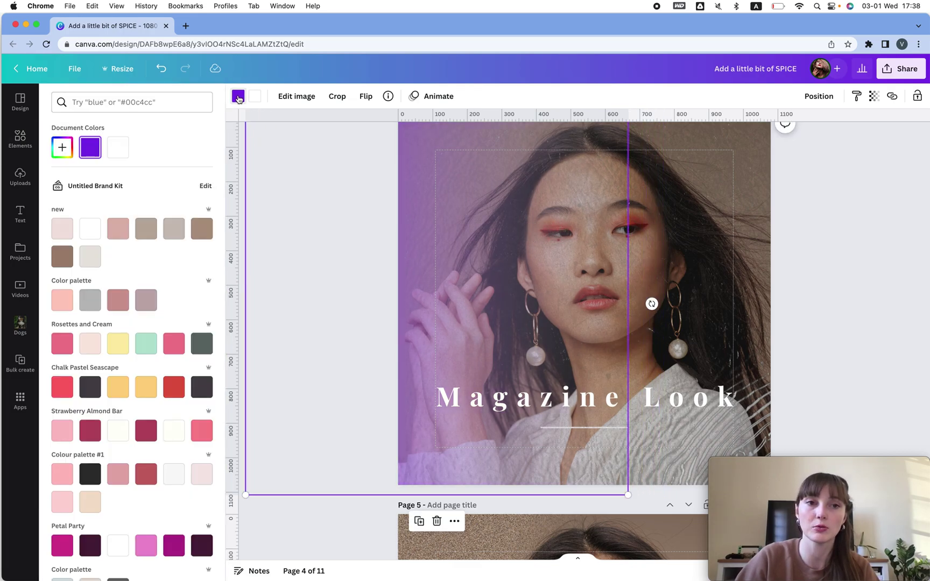
click(62, 147)
click(194, 253)
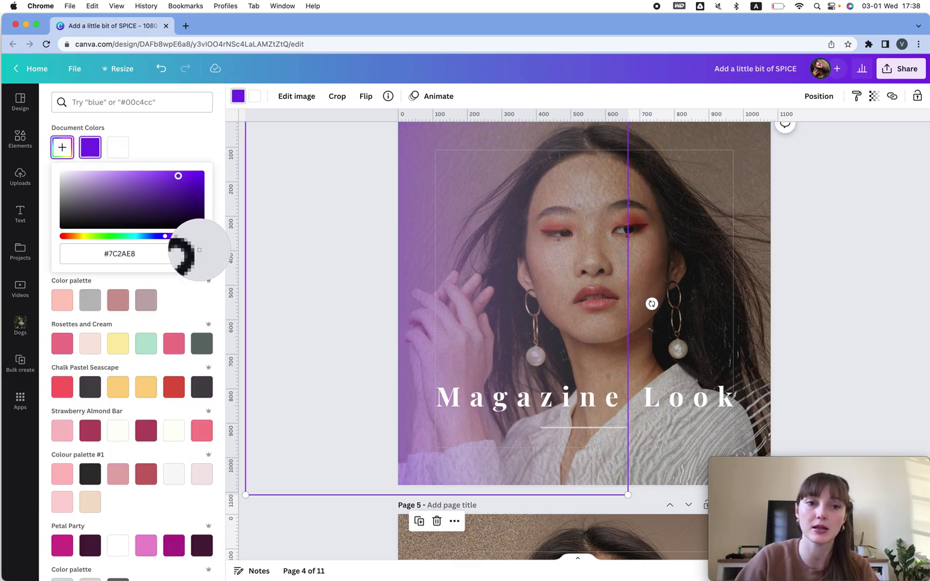
click(631, 223)
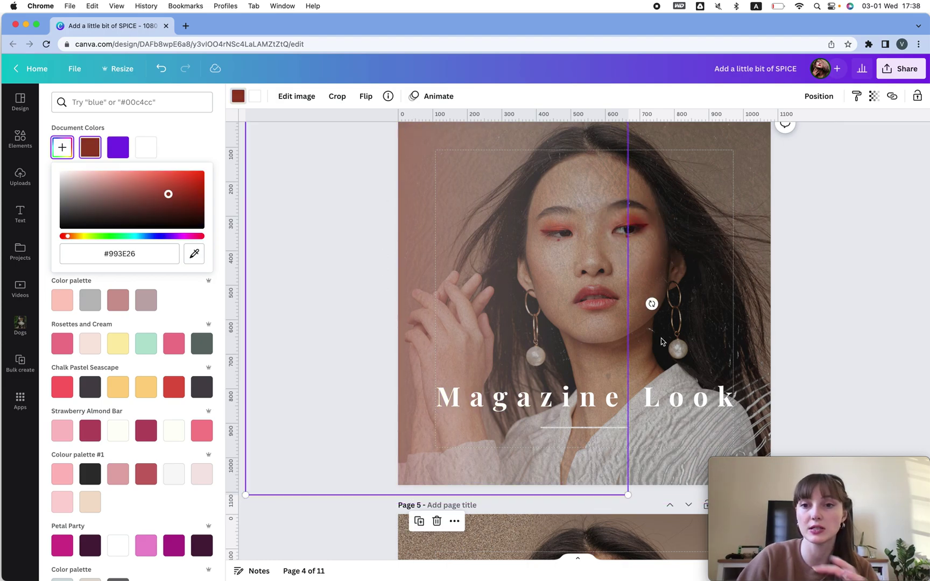
click(892, 210)
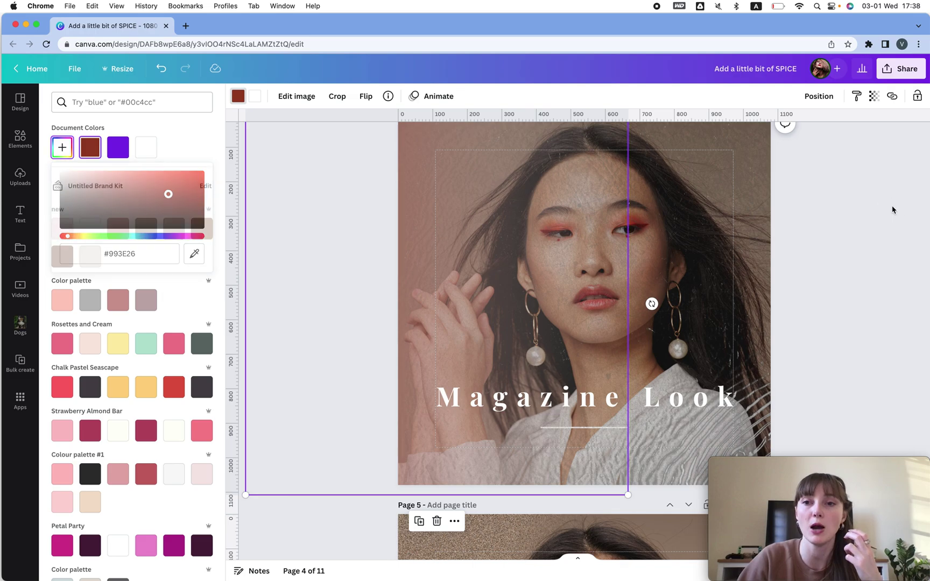
Step: Try a beige fabric photo from a "grain" photo search on page 4 and undo its insertion
click(123, 104)
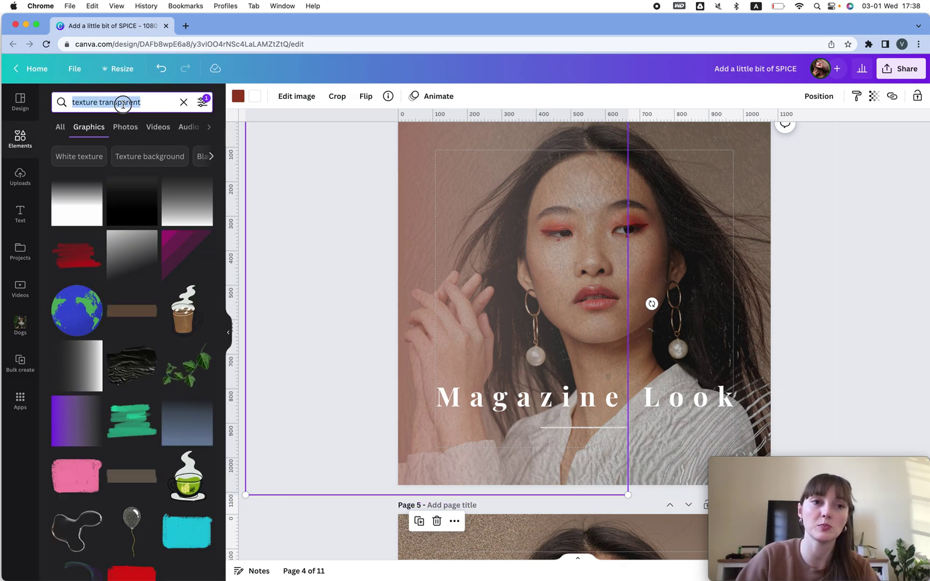
text(grain)
key(Return)
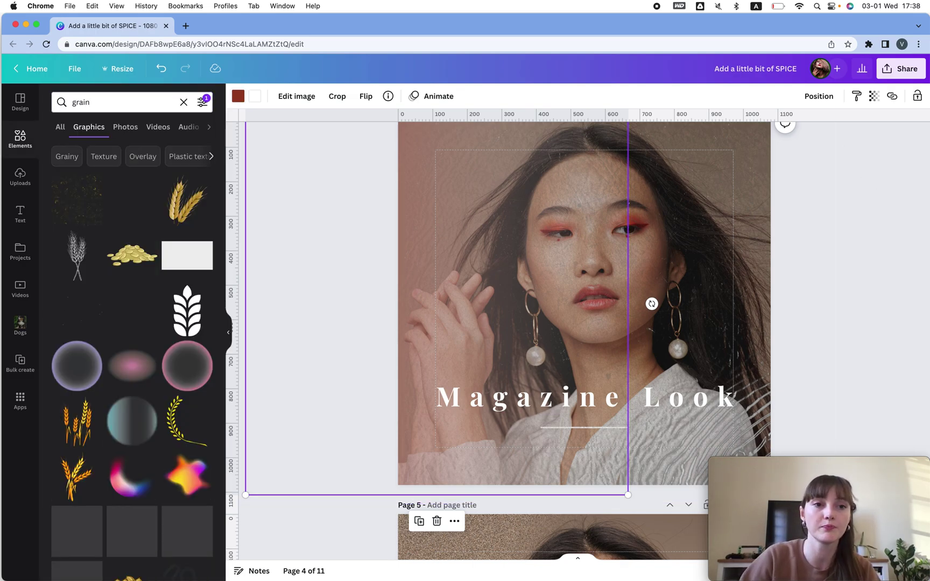
click(126, 129)
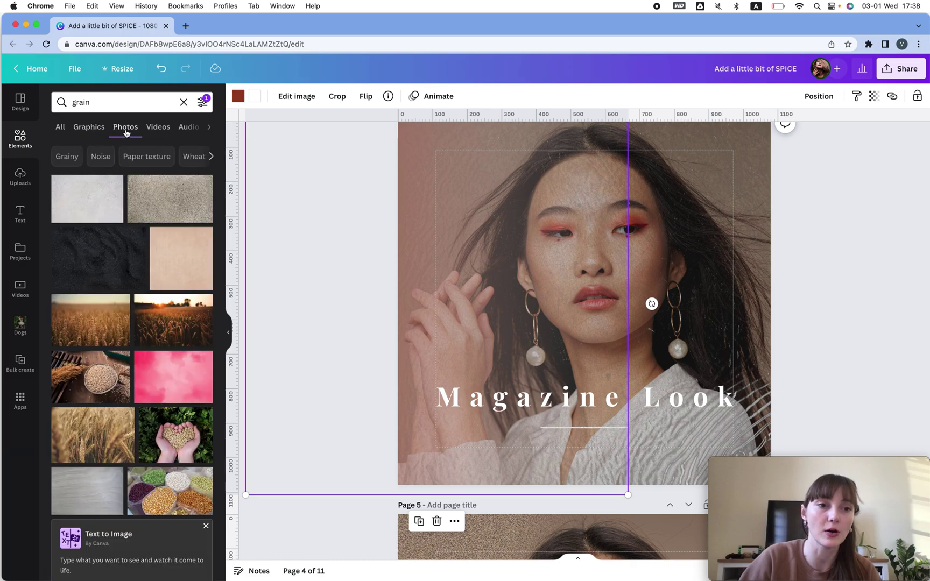
click(150, 278)
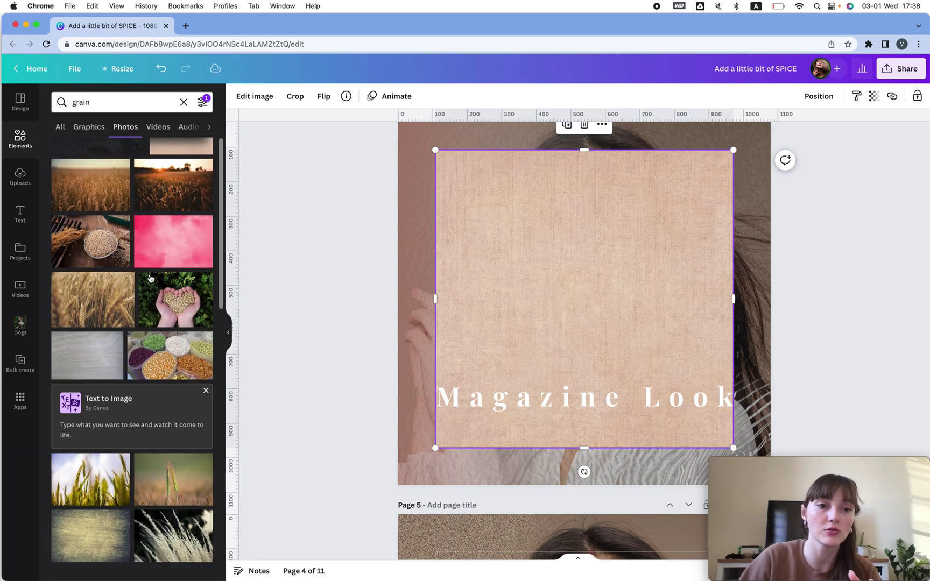
key(super+z)
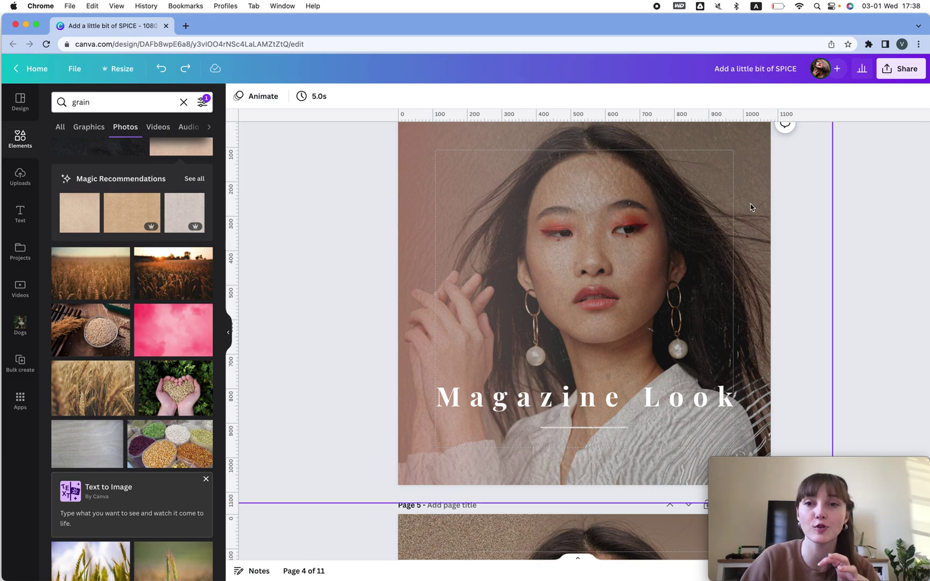
Step: Adjust the grainy glitter overlay on page 5 to saturation -7, tint -75 and warmth 61
scroll(752, 207, down, 4)
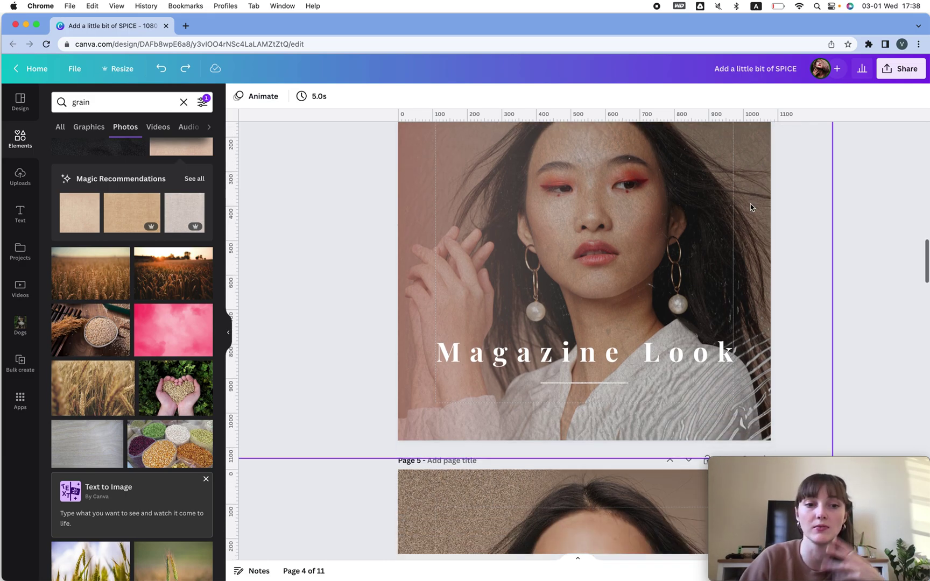
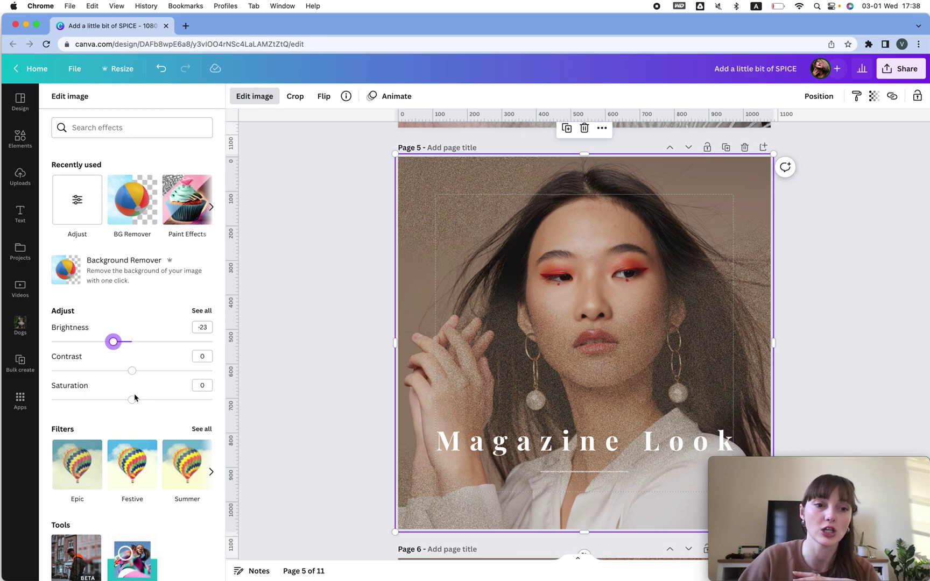
drag(133, 398, 63, 398)
click(133, 405)
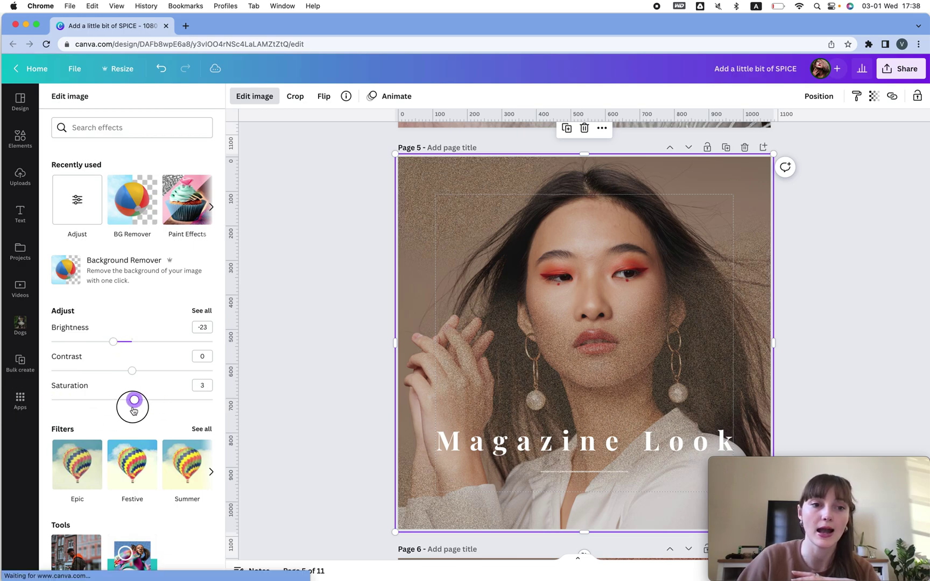
drag(134, 410, 127, 407)
click(201, 311)
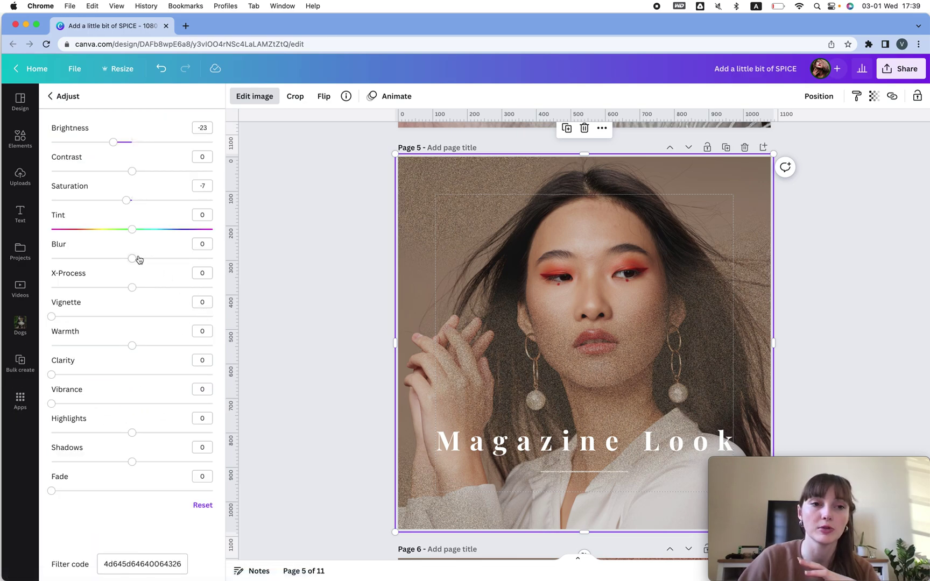
drag(132, 229, 73, 226)
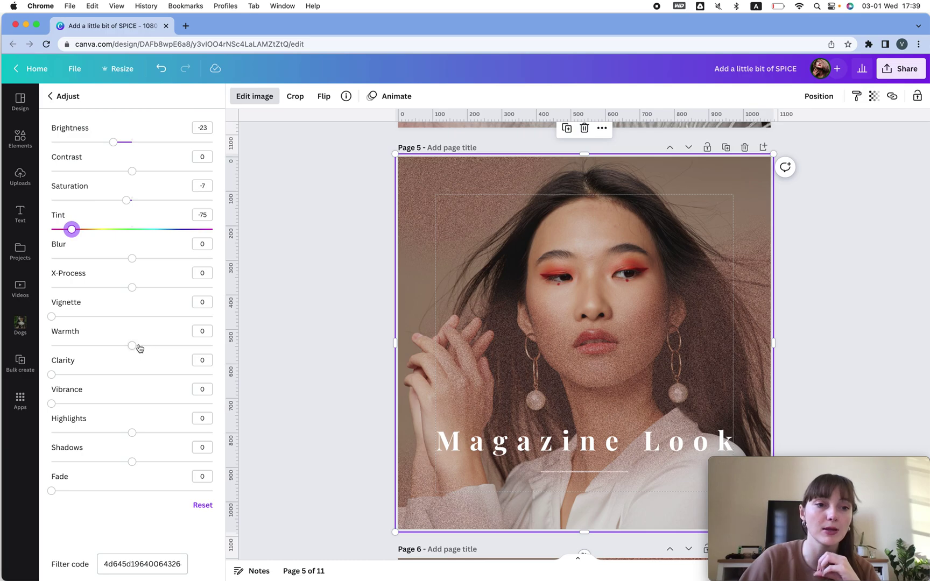
drag(139, 348, 181, 345)
Step: Enlarge the glitter overlay on page 5 beyond both sides of the page and align its upper edge with the page's top
scroll(683, 323, down, 2)
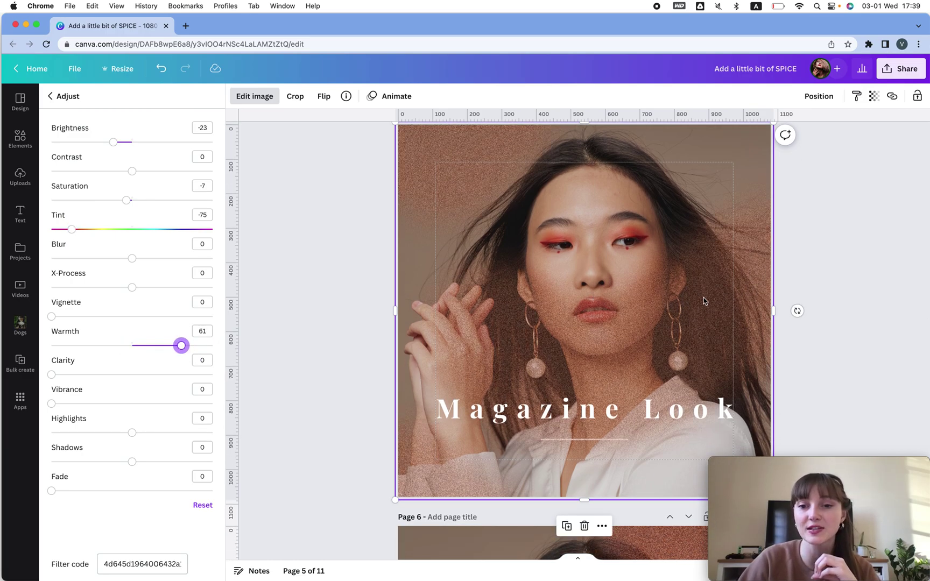
drag(752, 241, 748, 295)
drag(774, 173, 822, 151)
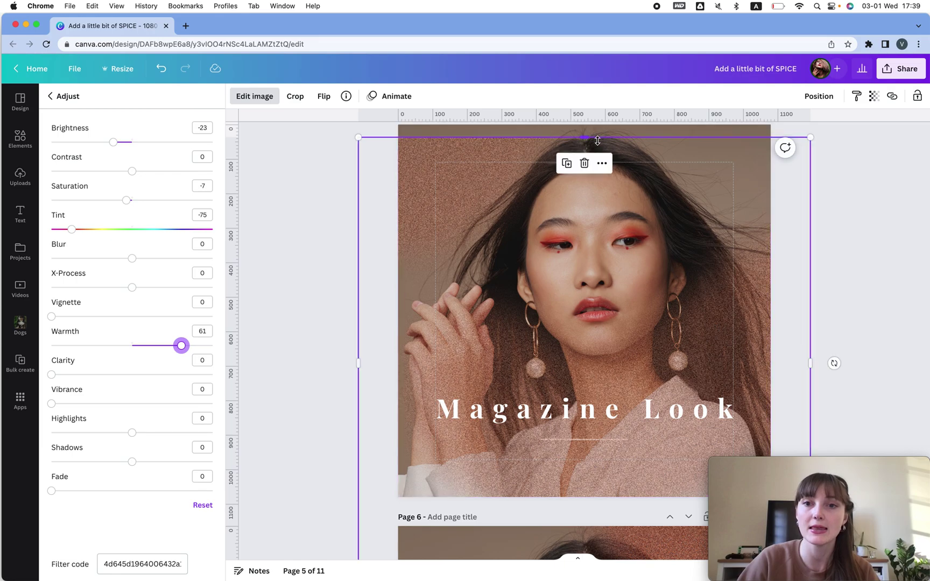
drag(588, 139, 602, 125)
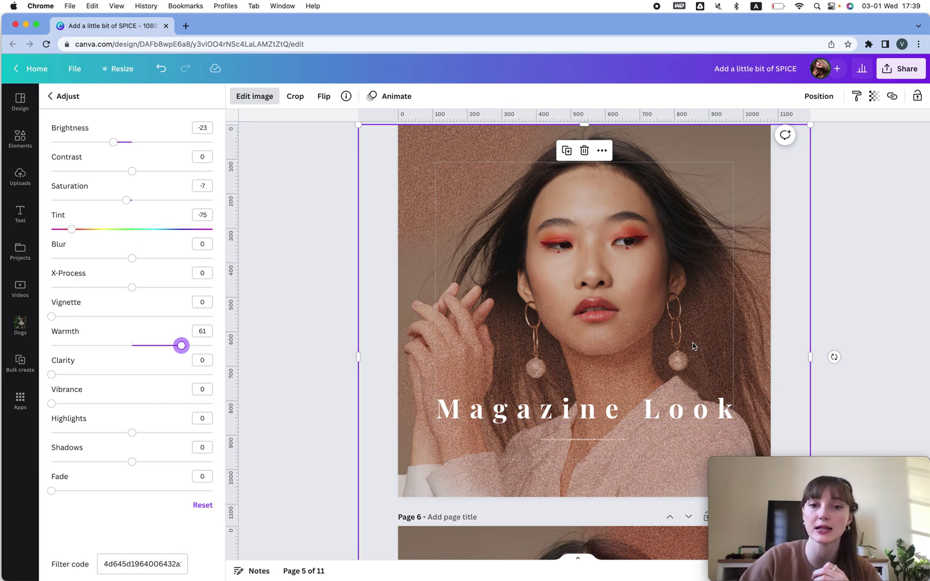
Step: Delete the glitter overlay from page 5 to compare the plain photo, and undo the deletion
click(828, 245)
click(766, 230)
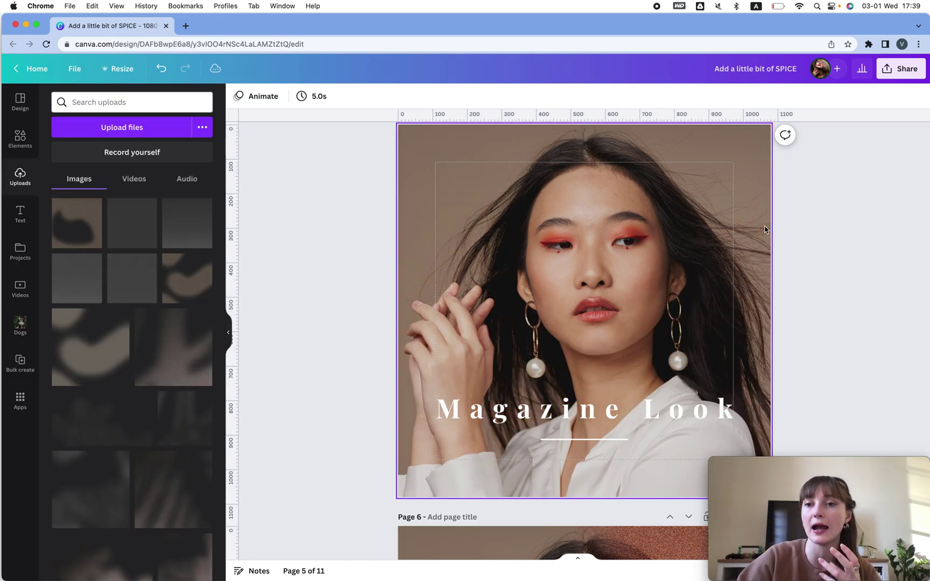
key(super+z)
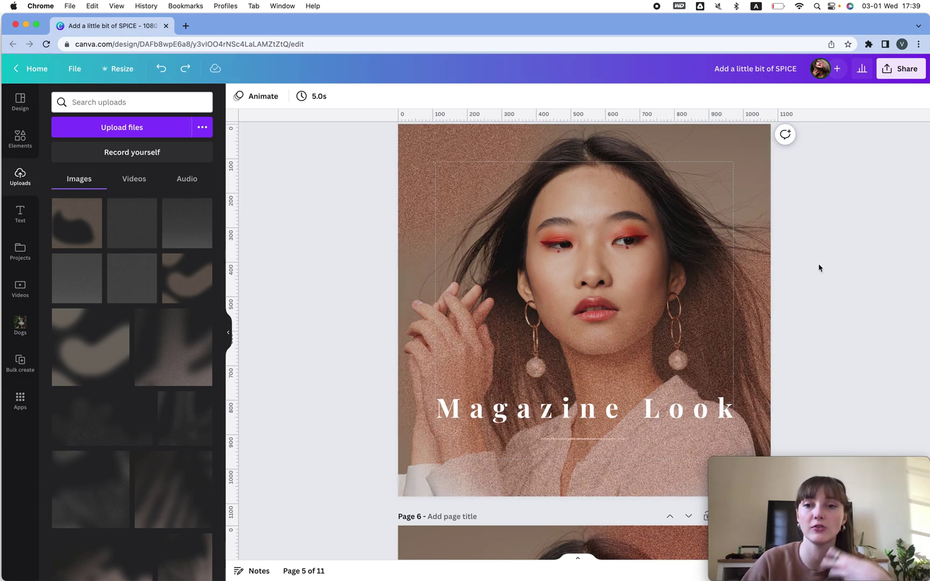
scroll(818, 263, down, 1)
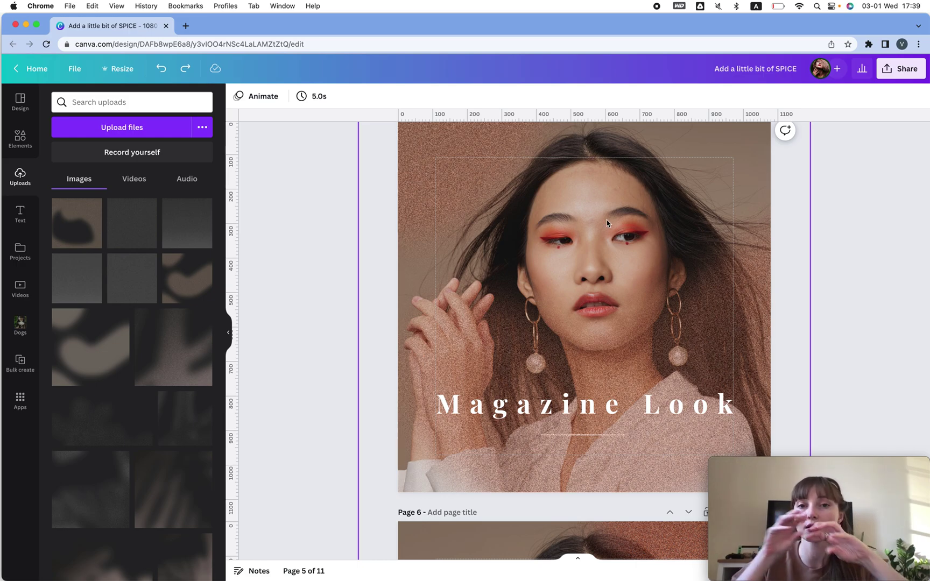
Step: Try flipping the glitter overlay on page 5 horizontally several times, and undo the last flip
scroll(621, 262, down, 8)
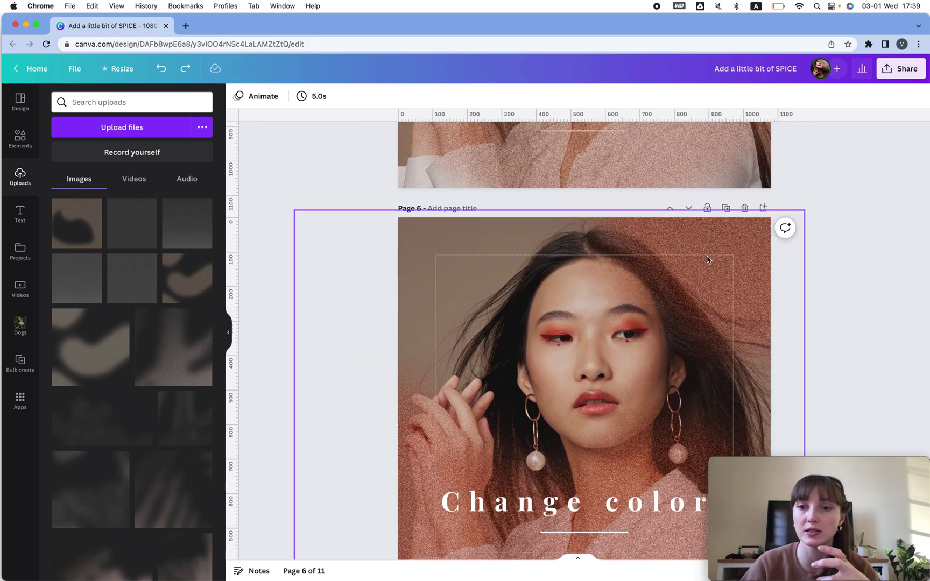
click(706, 260)
scroll(705, 255, up, 6)
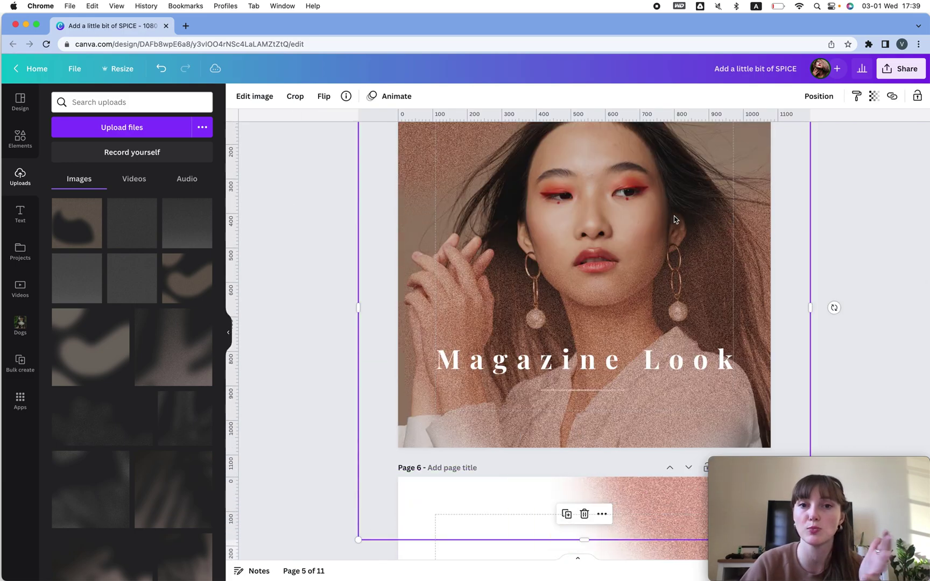
click(323, 95)
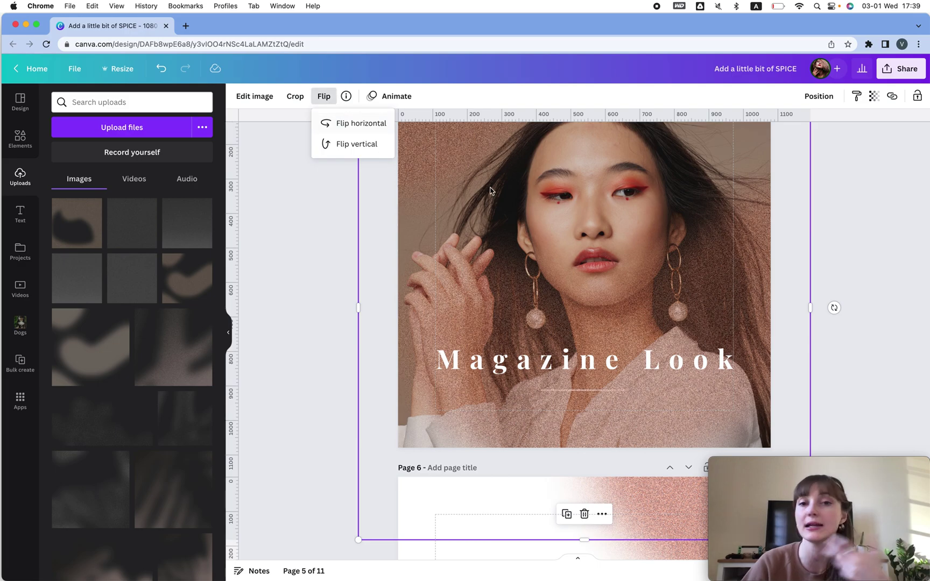
click(355, 123)
click(355, 123)
click(355, 123)
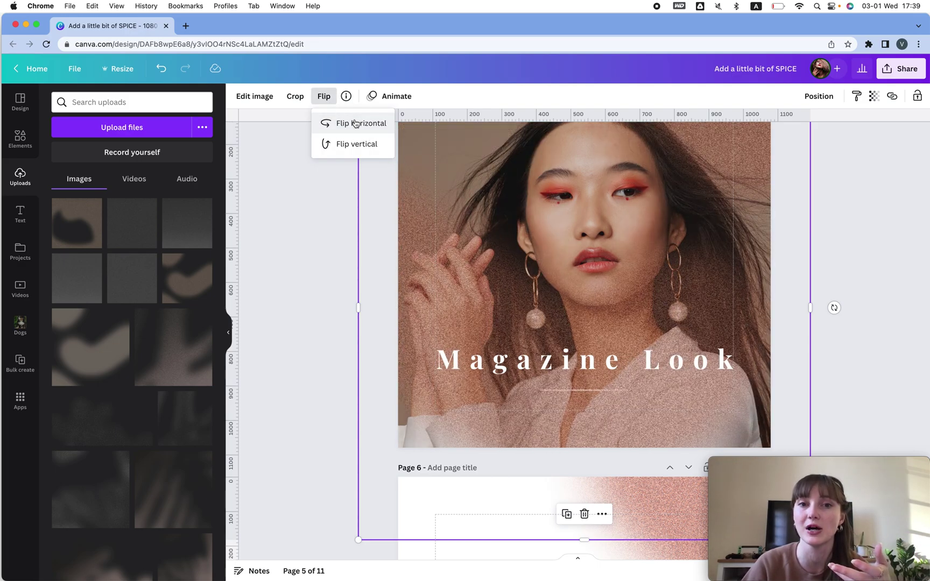
scroll(818, 284, down, 2)
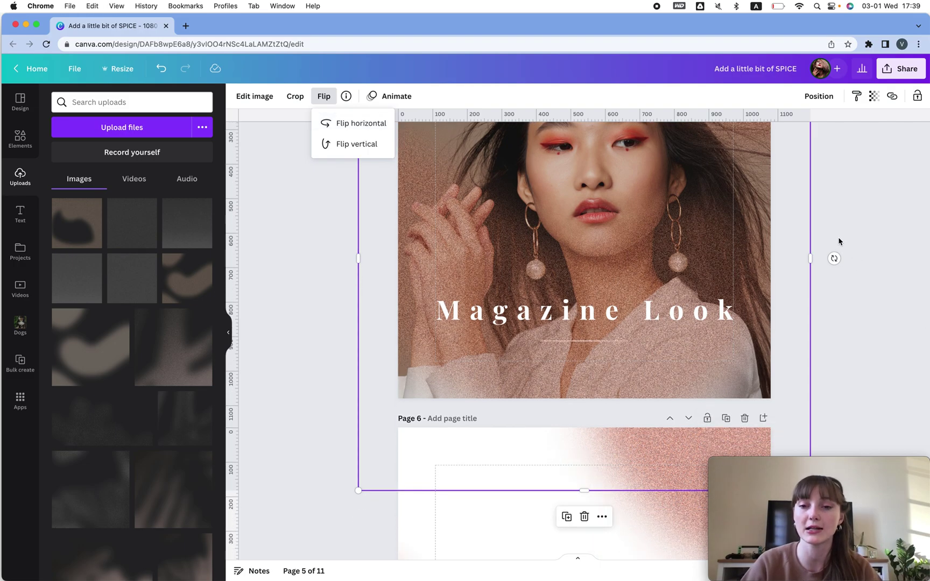
click(839, 241)
key(super+z)
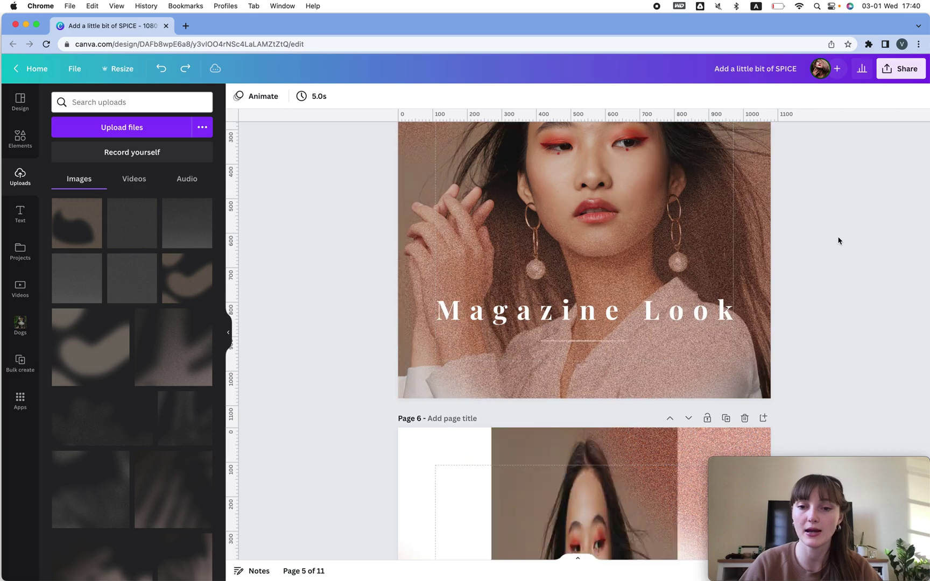
Step: Set the brightness of the black-and-white grain overlay on page 7 to 34
scroll(838, 241, down, 4)
scroll(838, 240, down, 15)
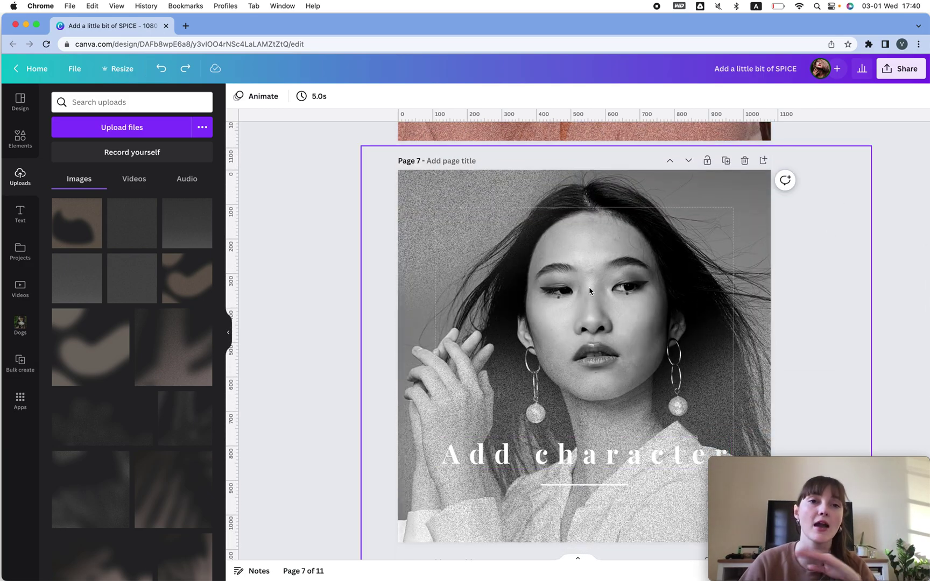
click(469, 228)
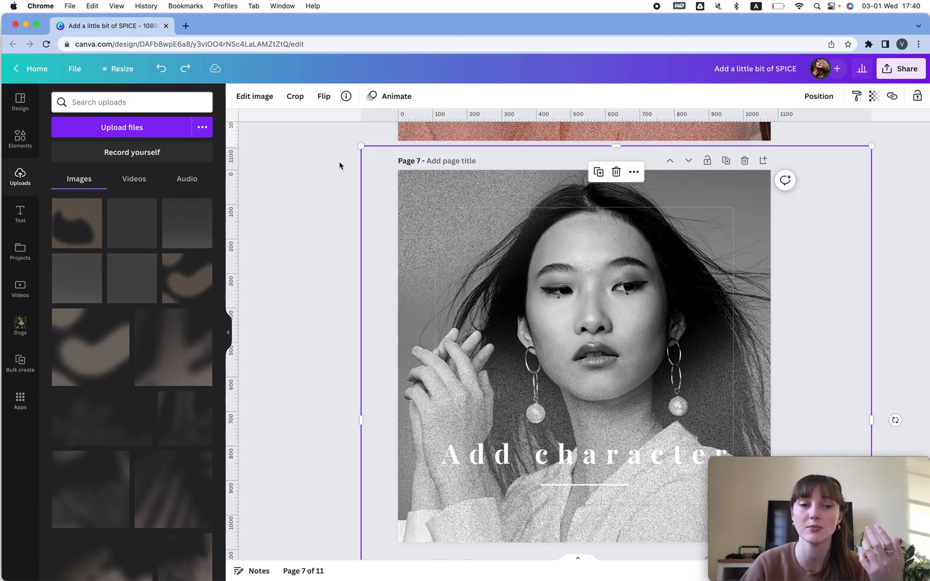
click(254, 96)
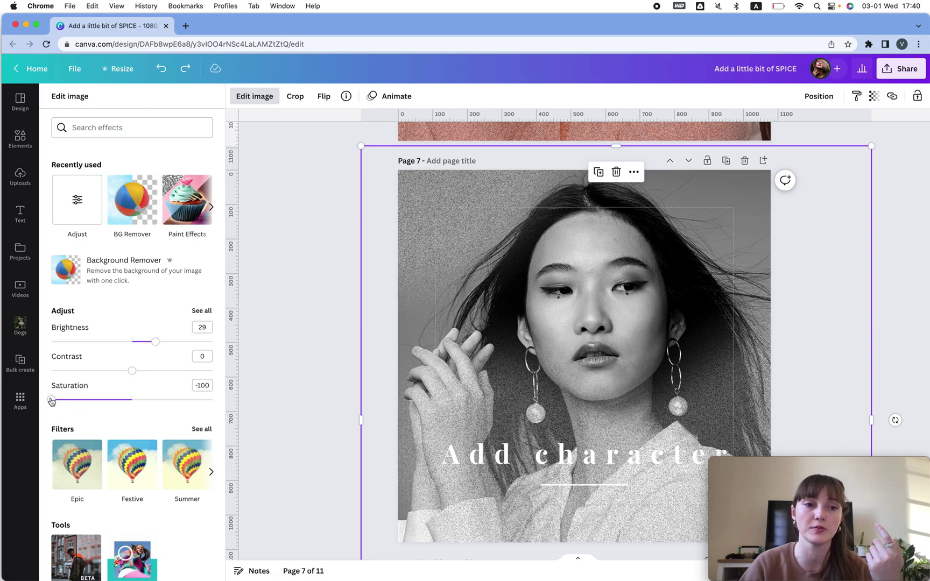
mouse_move(156, 341)
mouse_down()
mouse_move(206, 346)
mouse_move(37, 348)
mouse_move(40, 357)
mouse_move(170, 349)
mouse_move(158, 347)
mouse_up()
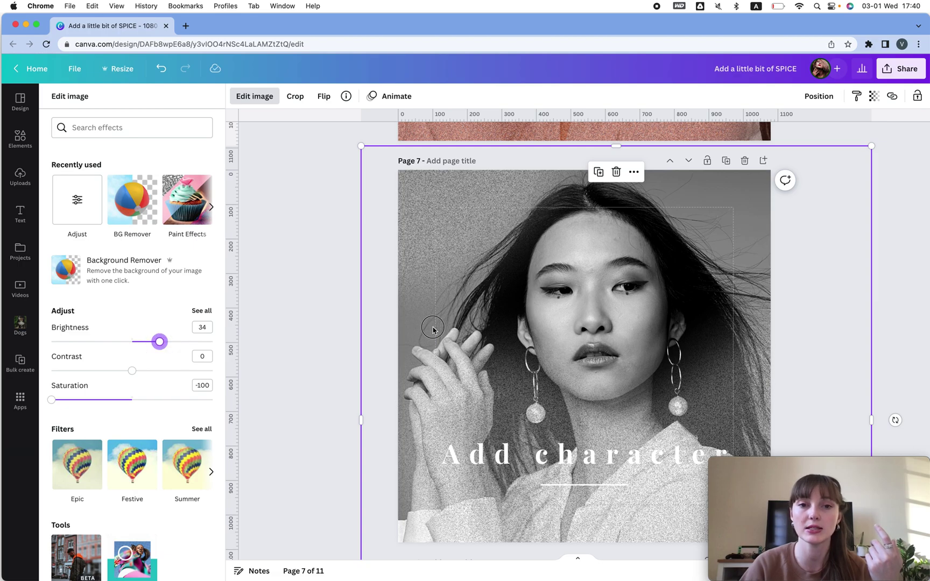
click(300, 276)
Step: Set the blur of the grain overlay on page 8 to 100
scroll(476, 327, down, 7)
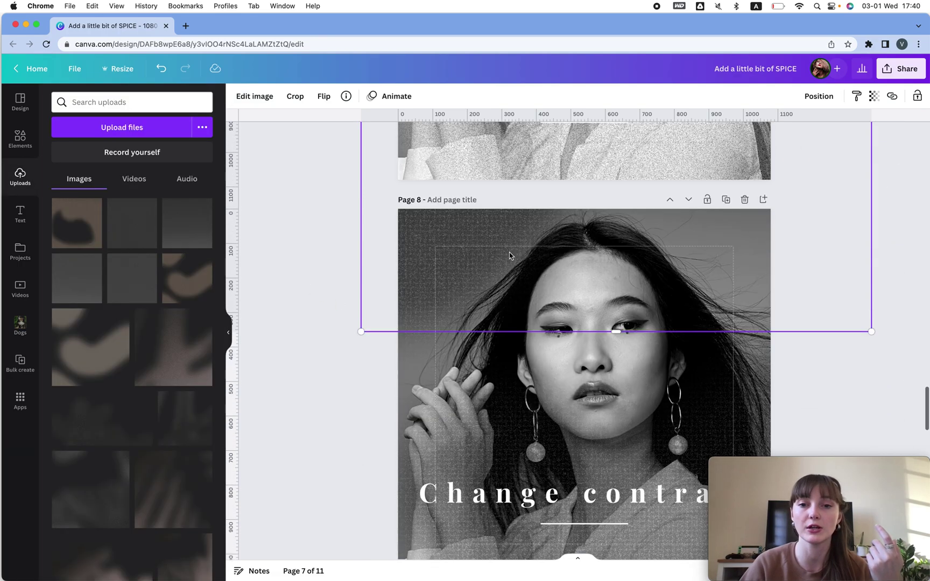
scroll(518, 202, down, 7)
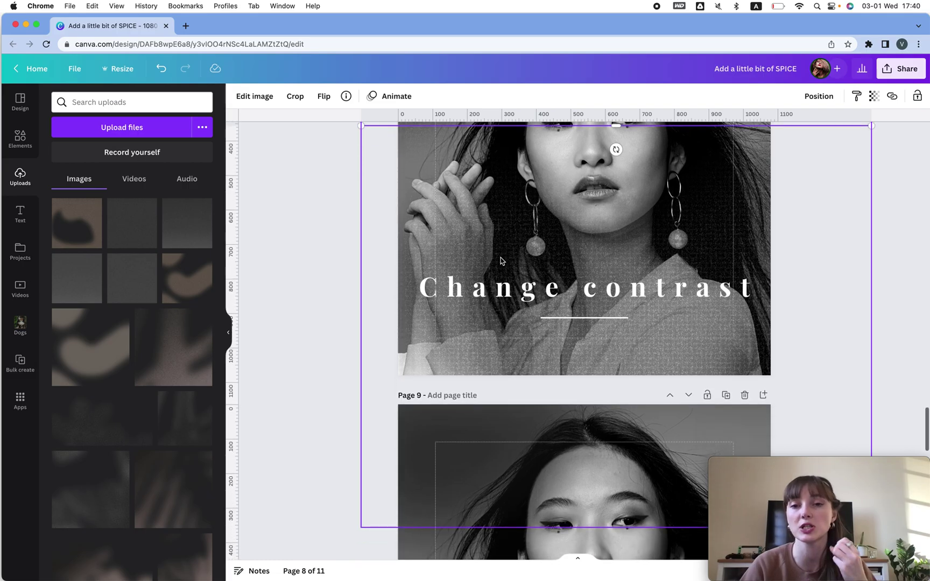
scroll(500, 261, down, 1)
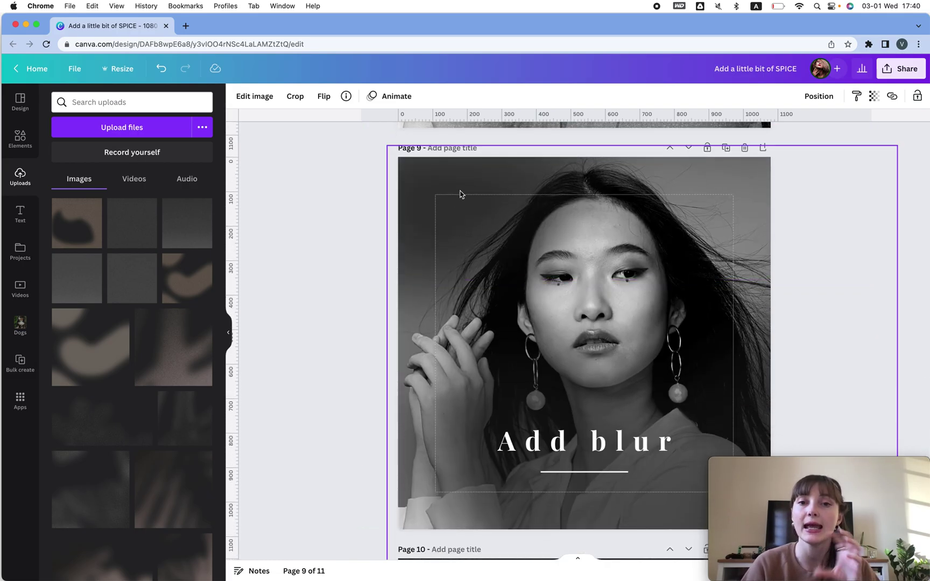
scroll(460, 194, up, 8)
click(426, 257)
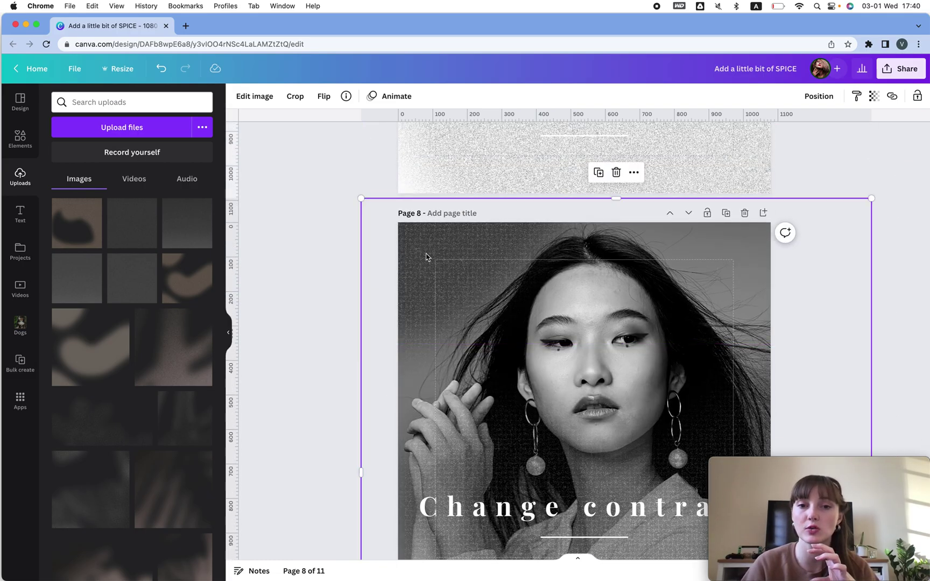
click(254, 96)
click(201, 310)
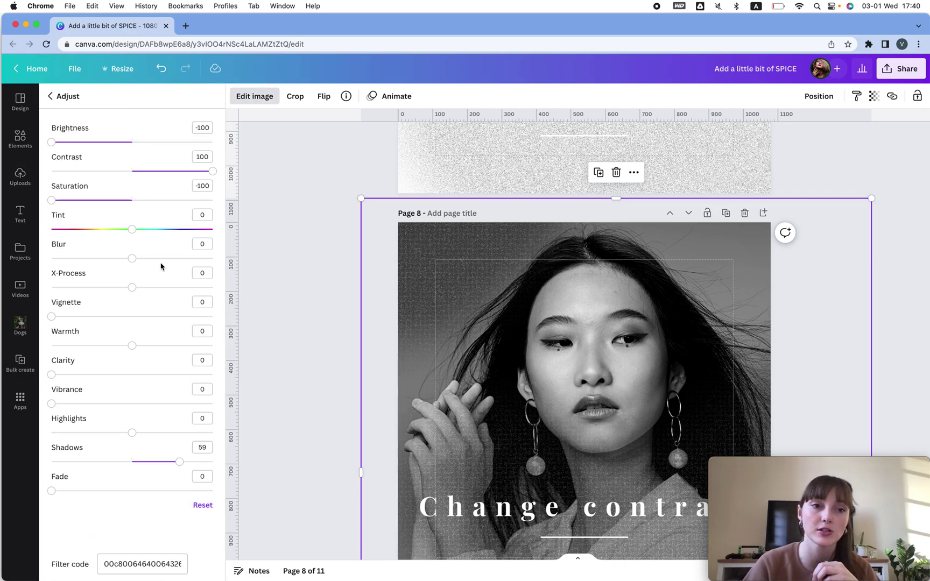
drag(132, 258, 269, 262)
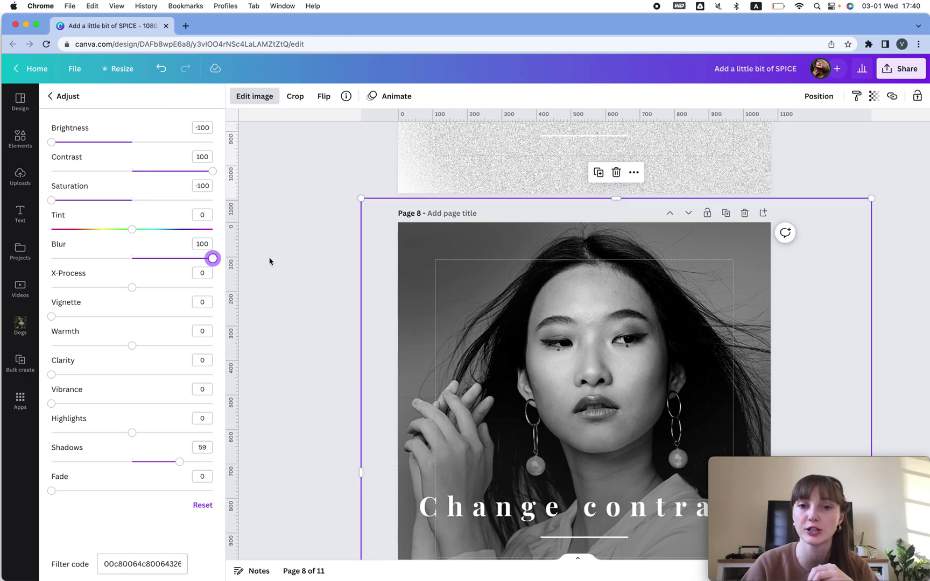
click(338, 285)
Step: Undo the removal of the model photo from page 8
scroll(328, 273, down, 10)
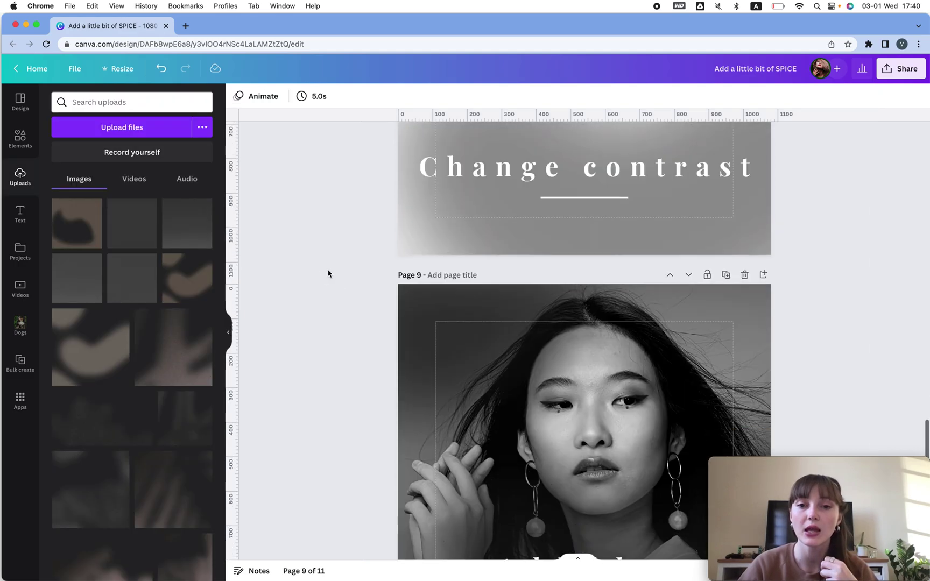
scroll(523, 238, up, 4)
scroll(546, 199, up, 2)
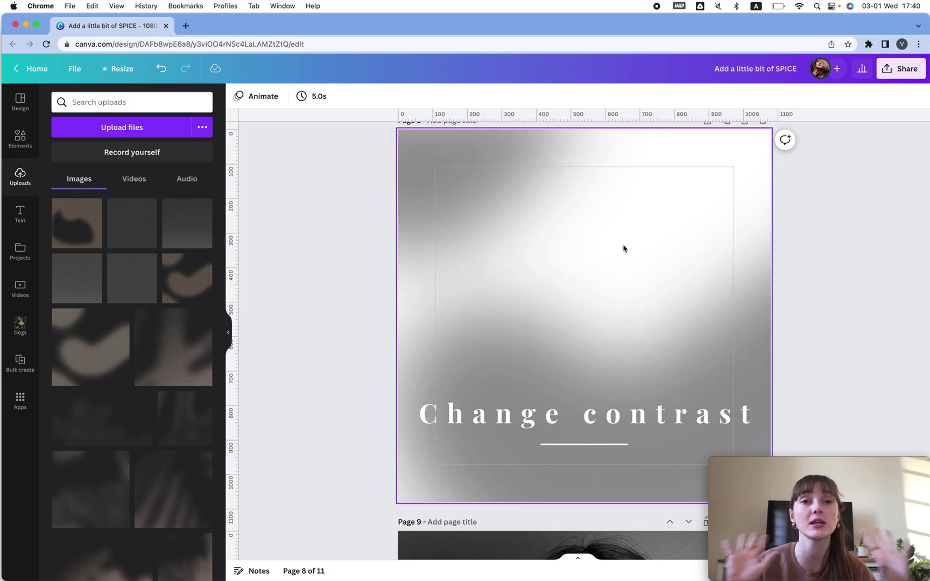
click(160, 68)
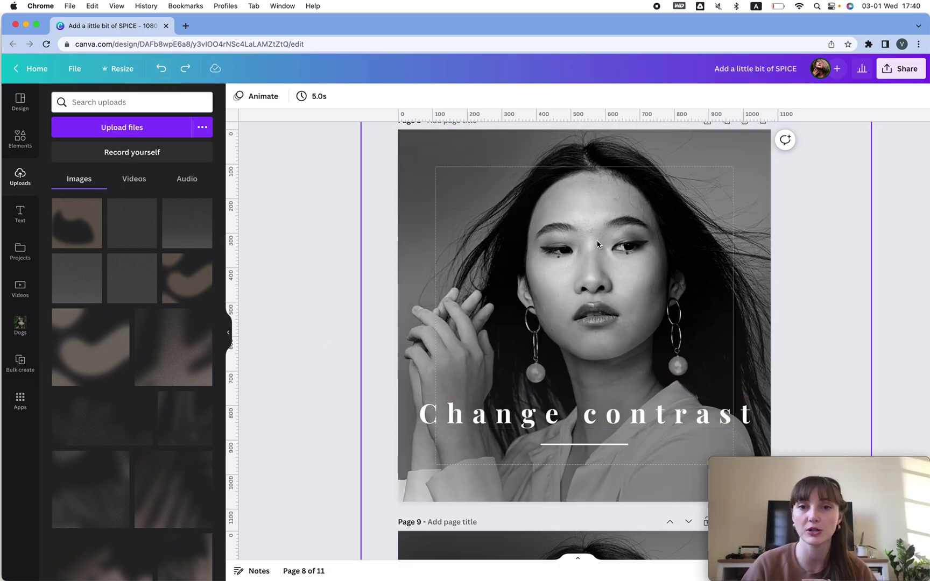
Step: Add a blank page after the "Cinema Look" page 10
scroll(535, 191, down, 14)
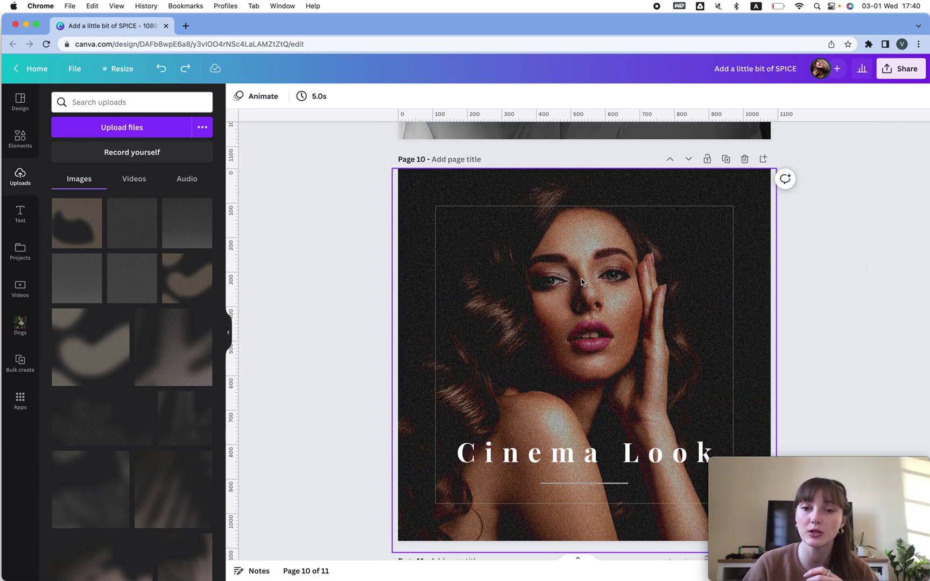
scroll(574, 280, down, 2)
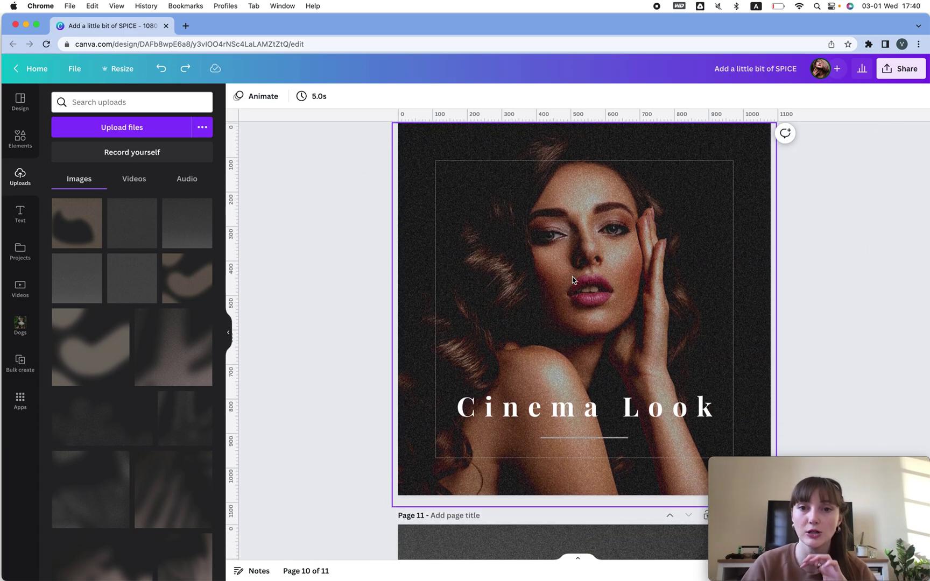
scroll(574, 280, up, 1)
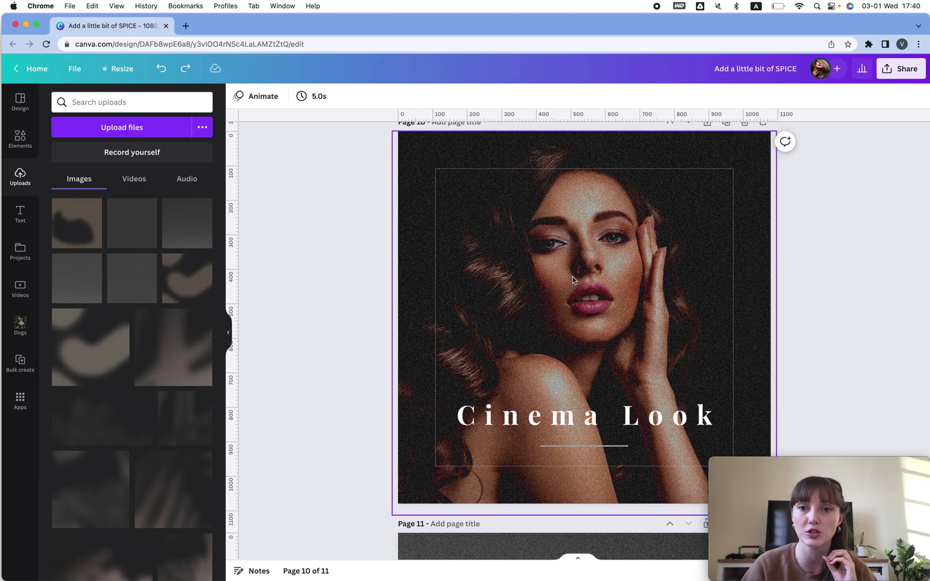
scroll(747, 226, up, 2)
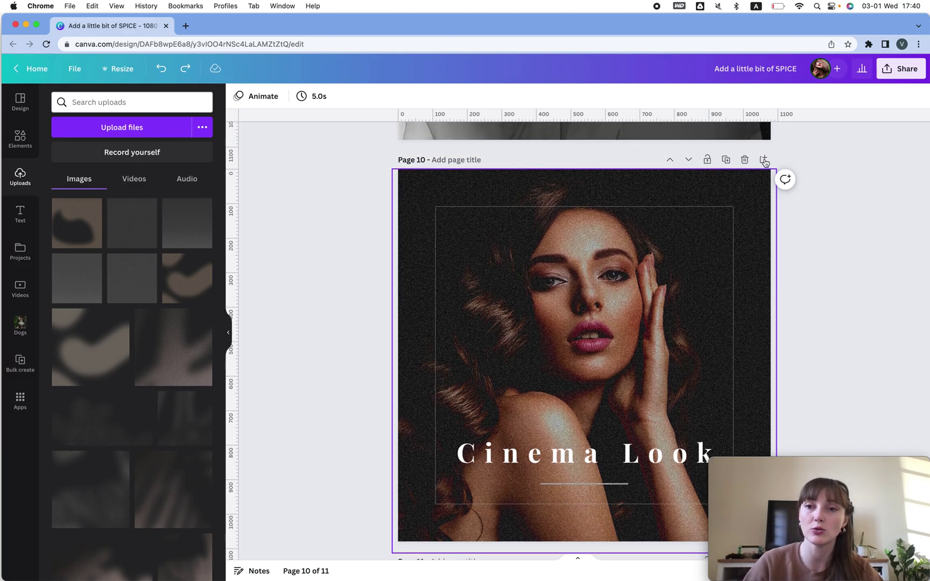
click(763, 157)
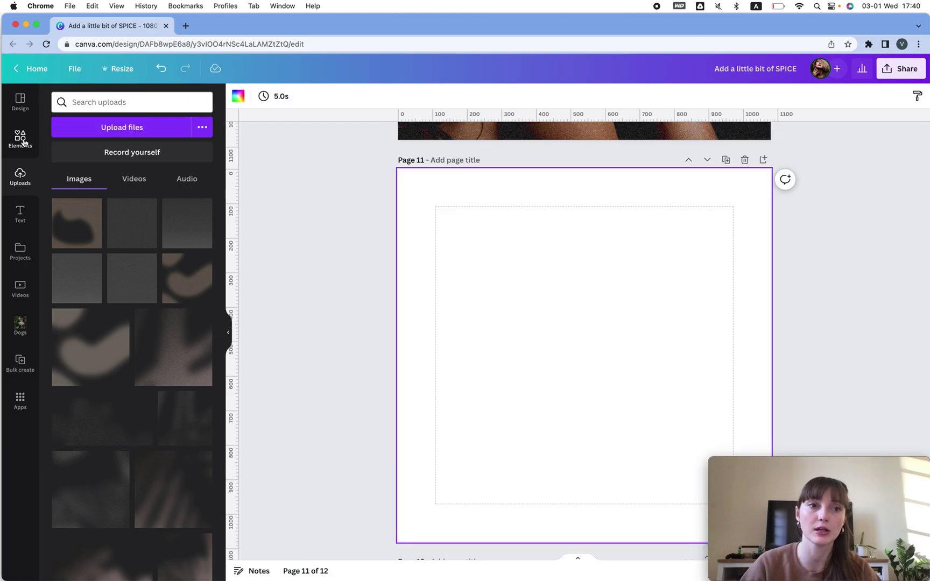
Step: Search the photos for "model" and fill the blank page 11 with the woman in an orange coat against a red wall
click(20, 139)
click(90, 103)
double_click(90, 102)
text(model)
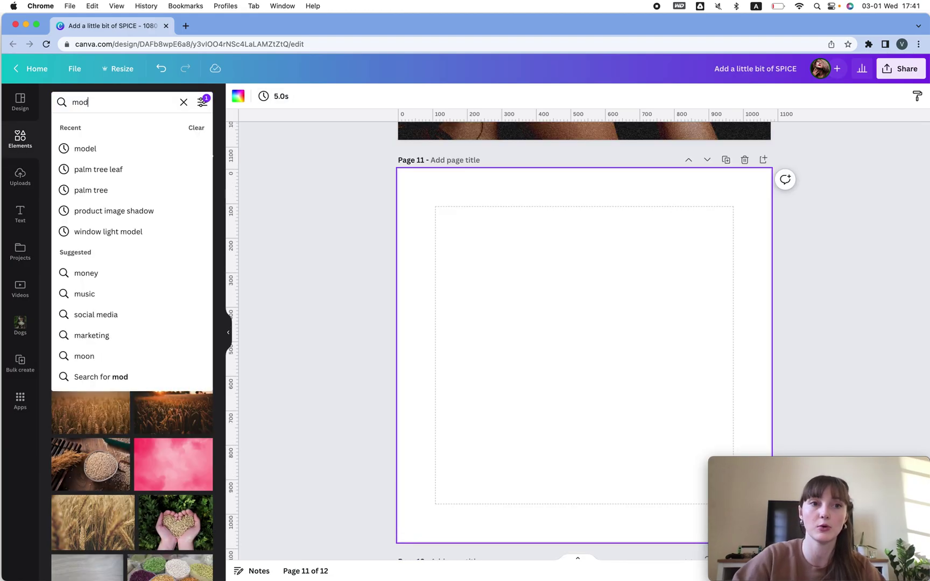
key(Return)
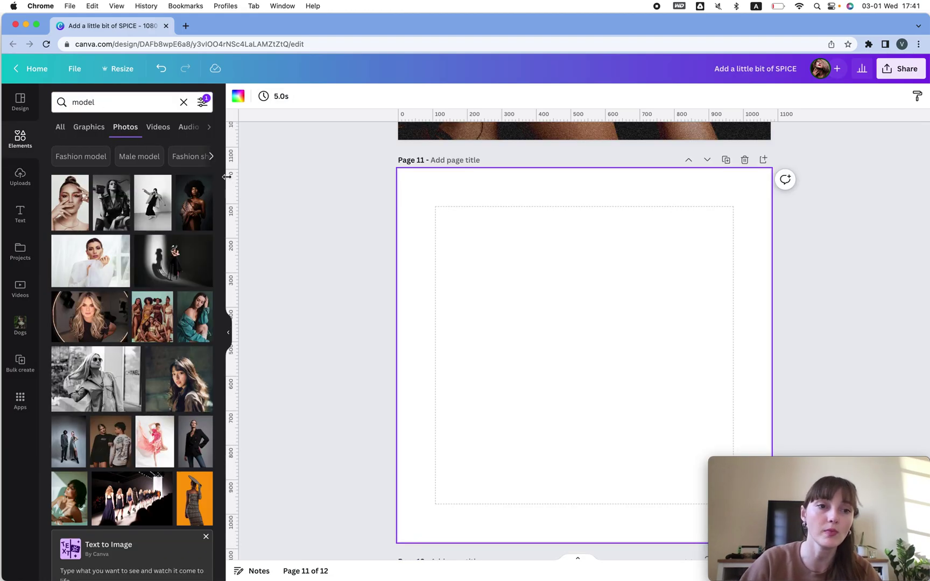
scroll(165, 392, down, 8)
scroll(164, 392, down, 3)
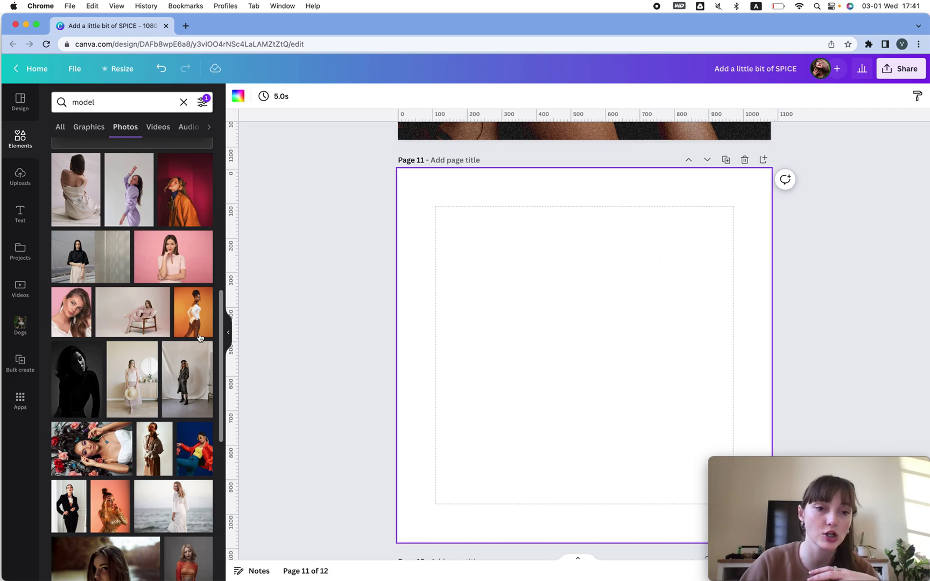
drag(196, 183, 568, 181)
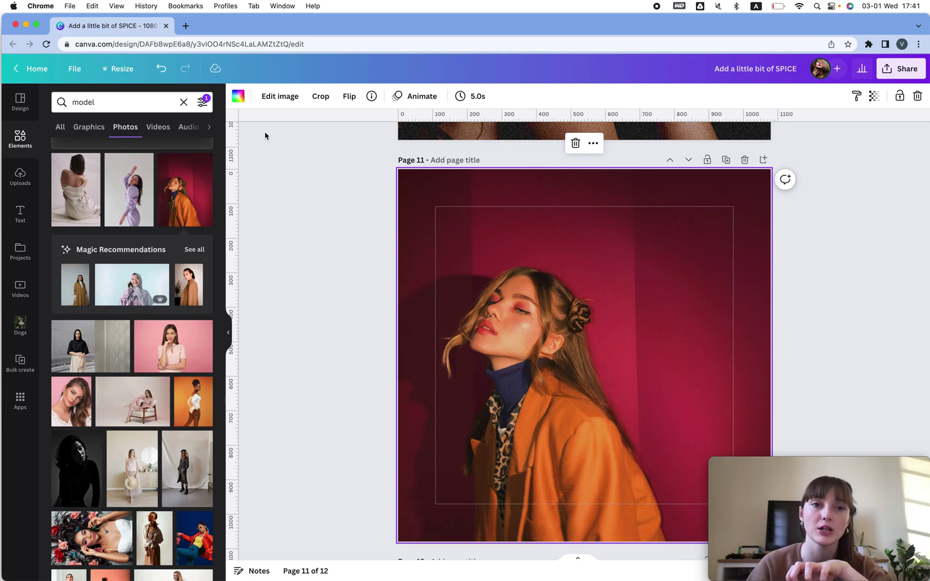
Step: Adjust the model photo on page 11 to contrast 45 and saturation 6
click(270, 98)
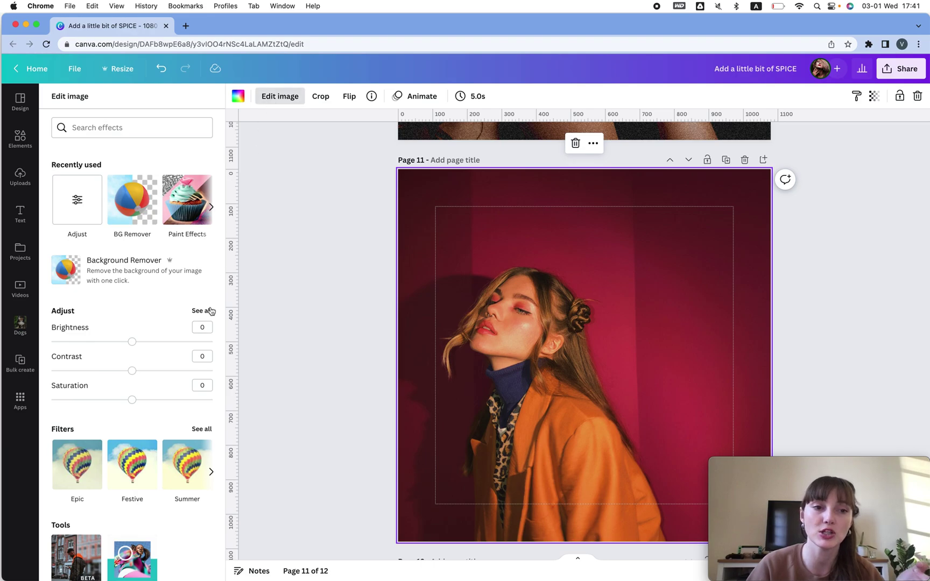
click(155, 372)
drag(153, 400, 138, 400)
click(167, 371)
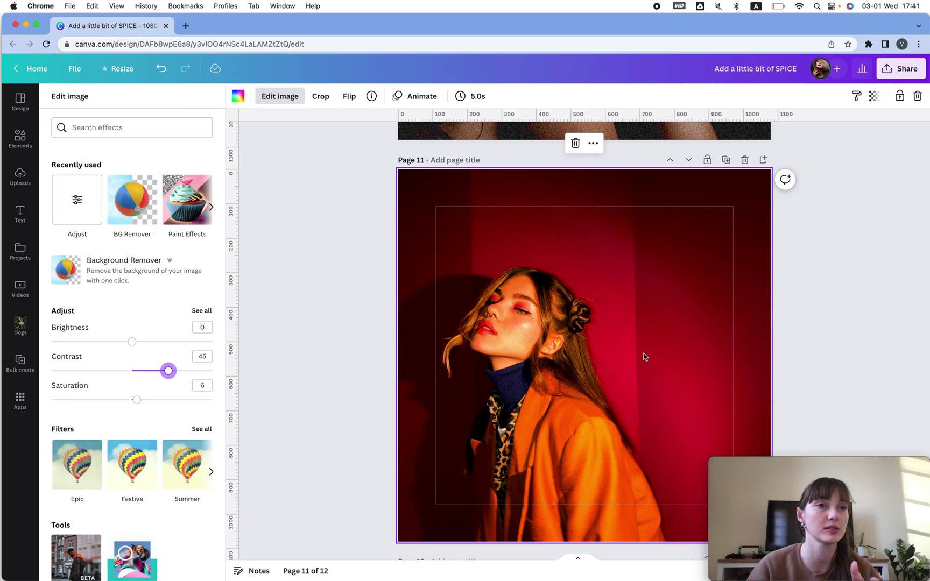
Step: Cover all of page 11 with the uploaded dark grain texture and set its transparency to 45
click(21, 149)
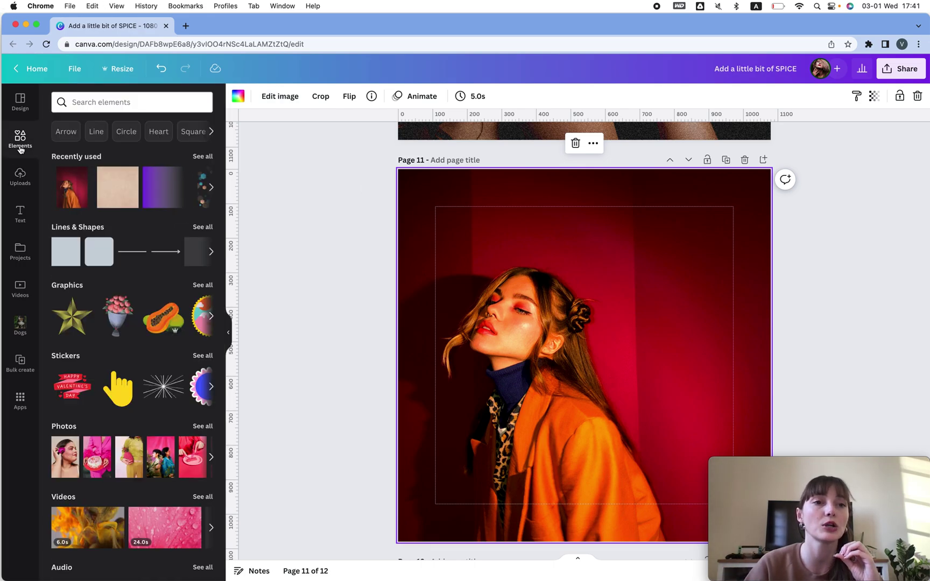
click(24, 183)
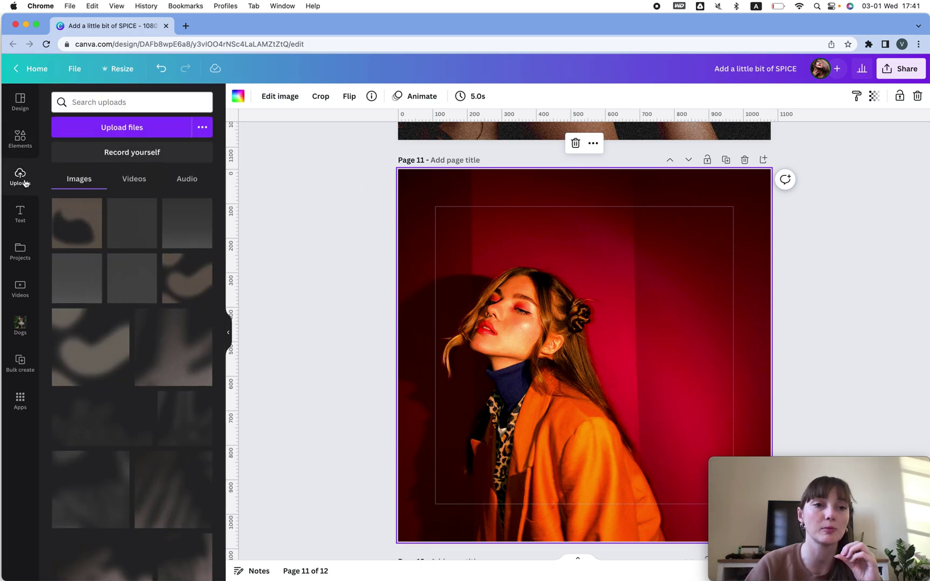
click(79, 293)
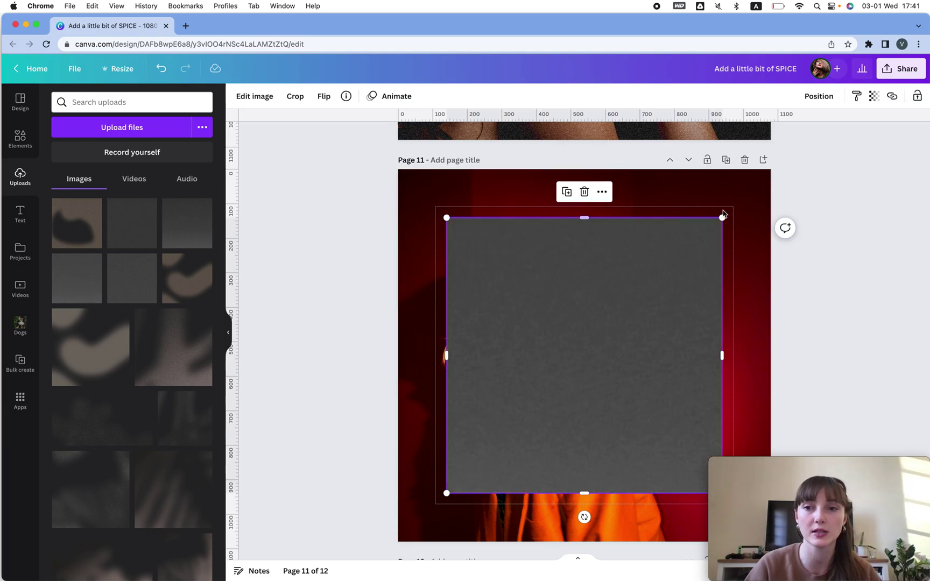
drag(723, 217, 793, 195)
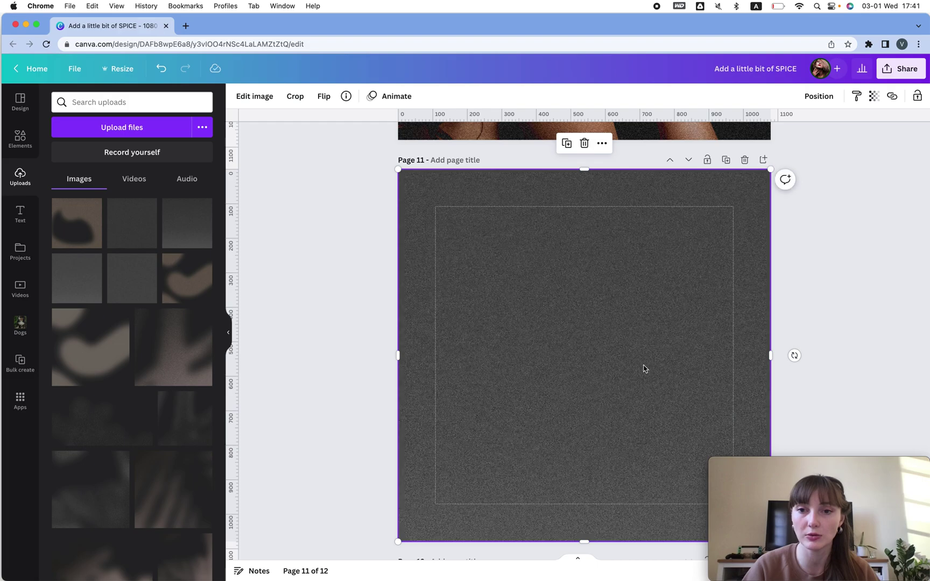
click(873, 96)
mouse_move(814, 138)
mouse_down()
mouse_move(800, 138)
mouse_move(845, 137)
mouse_move(820, 138)
mouse_up()
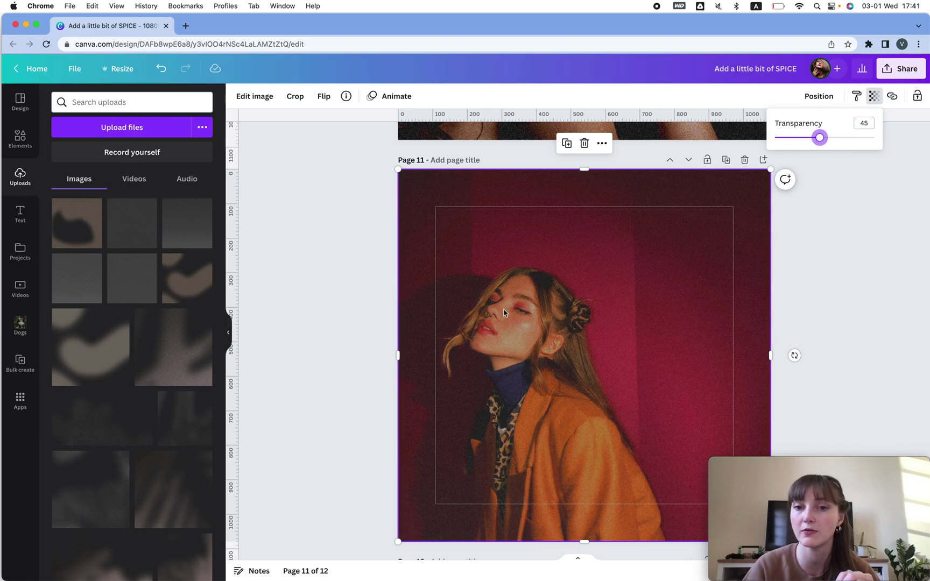
Step: Shift the grain texture aside on page 11 and reduce the contrast of the model photo beneath it
click(668, 303)
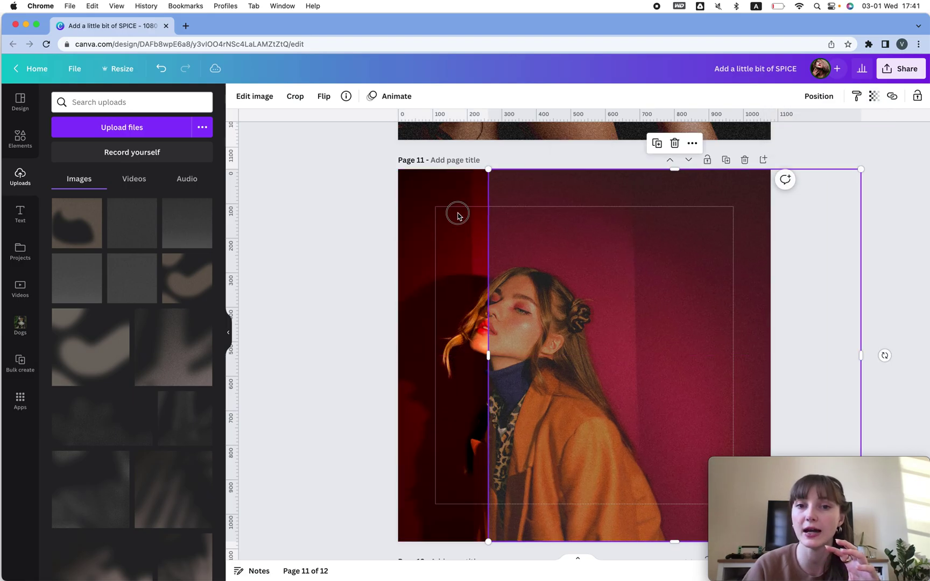
click(441, 202)
click(279, 100)
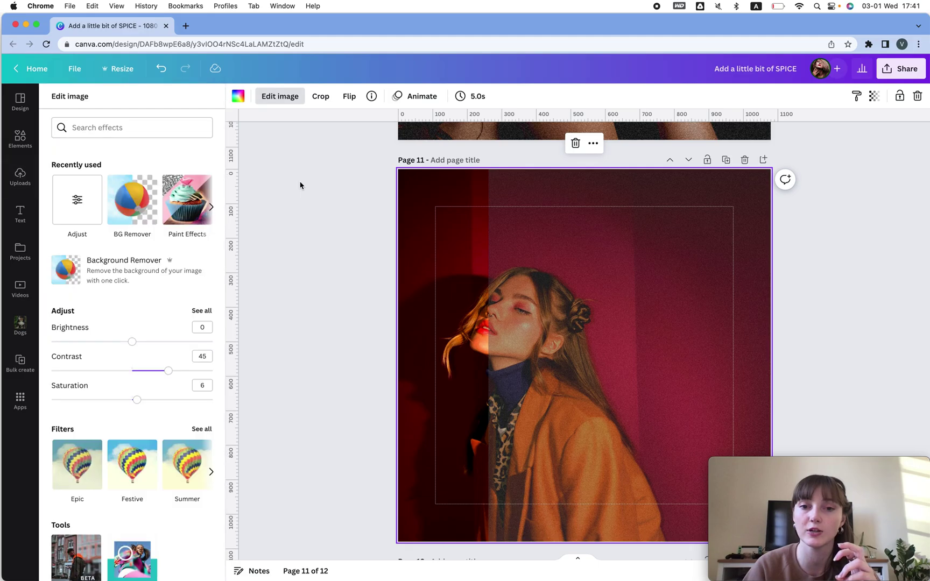
drag(170, 371, 155, 371)
Step: Move the grain texture back over the page 11 photo and set the texture's brightness to -30
click(573, 312)
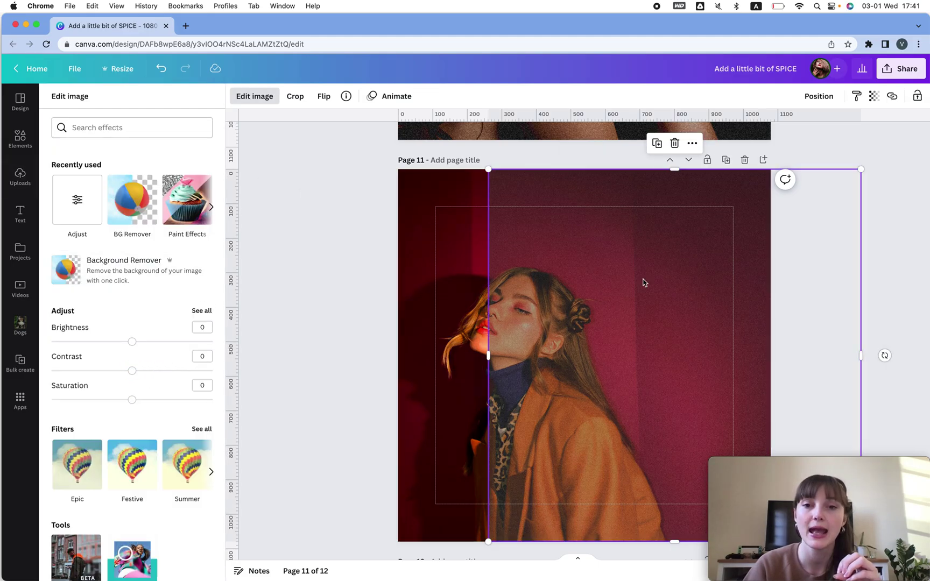
drag(638, 277, 552, 276)
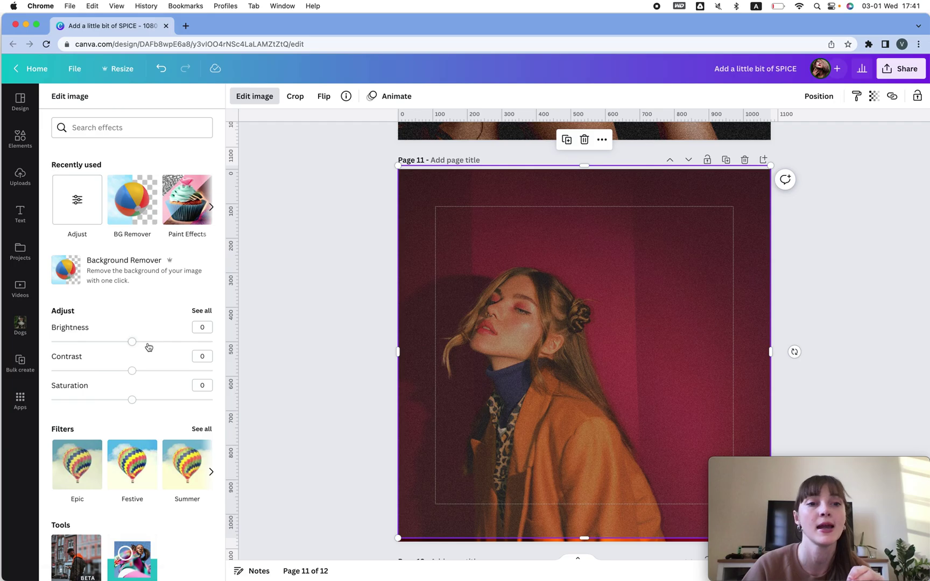
drag(132, 342, 108, 346)
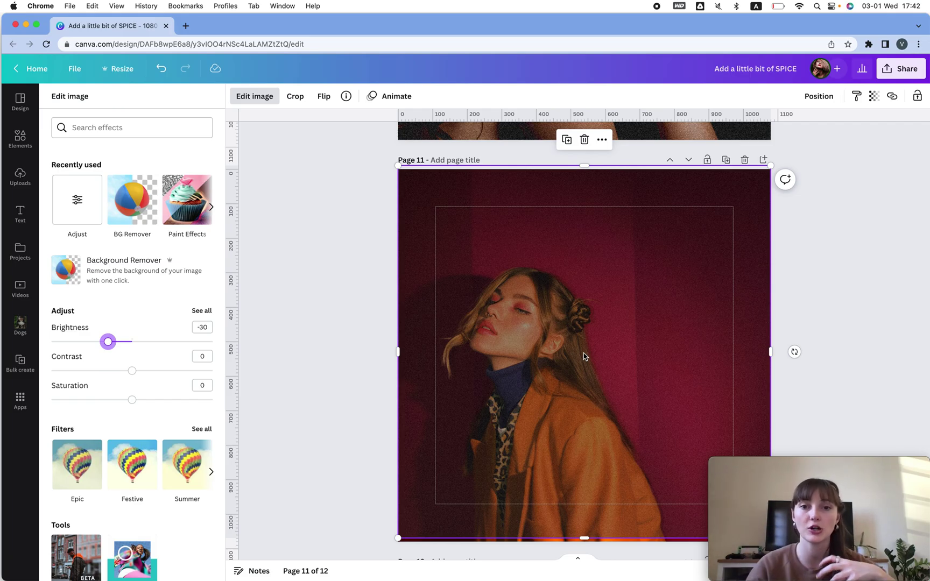
Step: Copy the "Cinema Look" title from page 10 onto page 11
scroll(583, 353, up, 3)
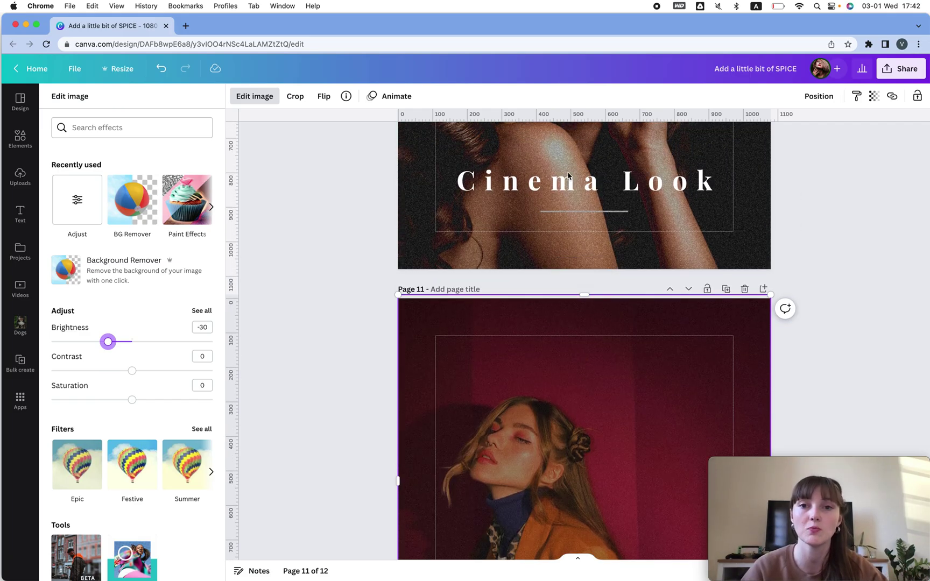
click(567, 175)
scroll(620, 260, down, 5)
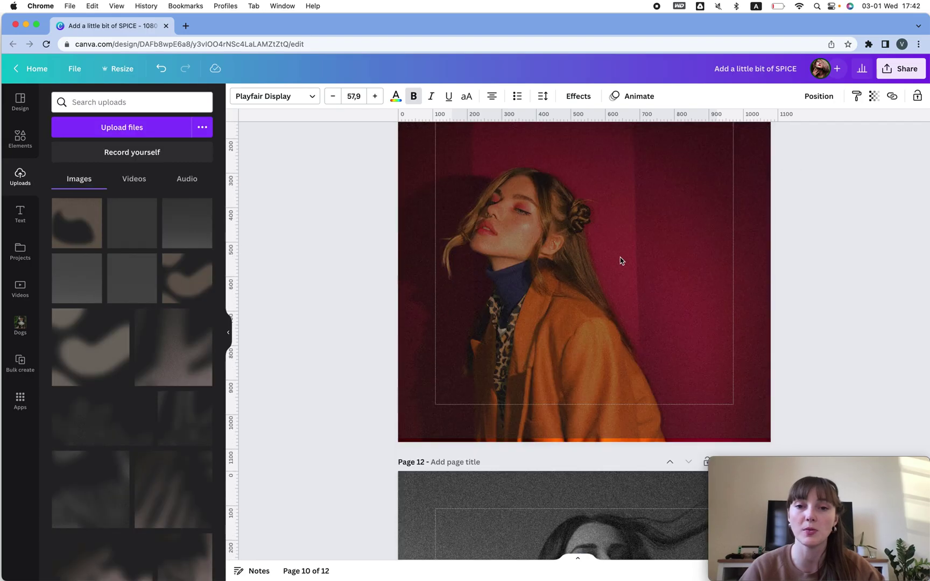
click(616, 256)
key(cmd+v)
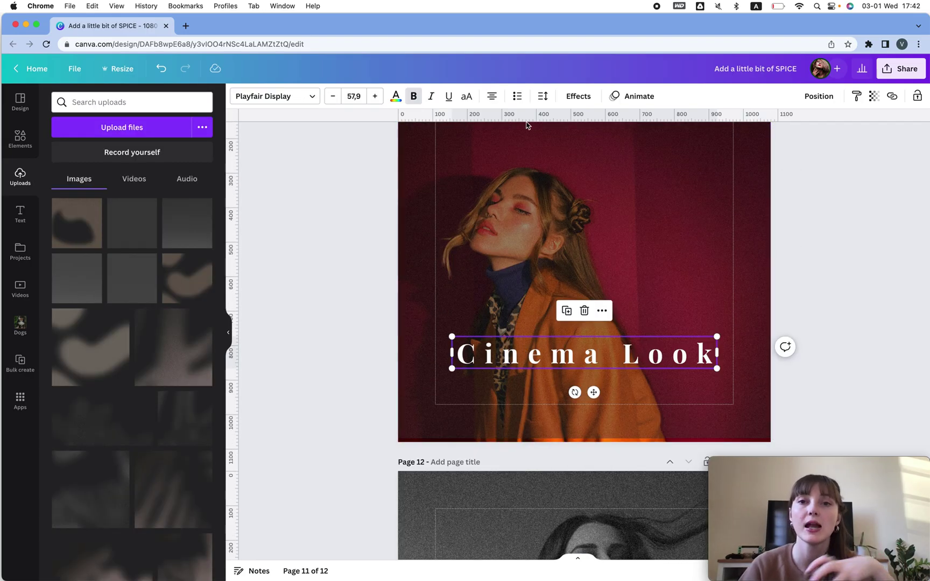
Step: Set the letter spacing of the "Cinema Look" title on page 11 to 418
click(542, 96)
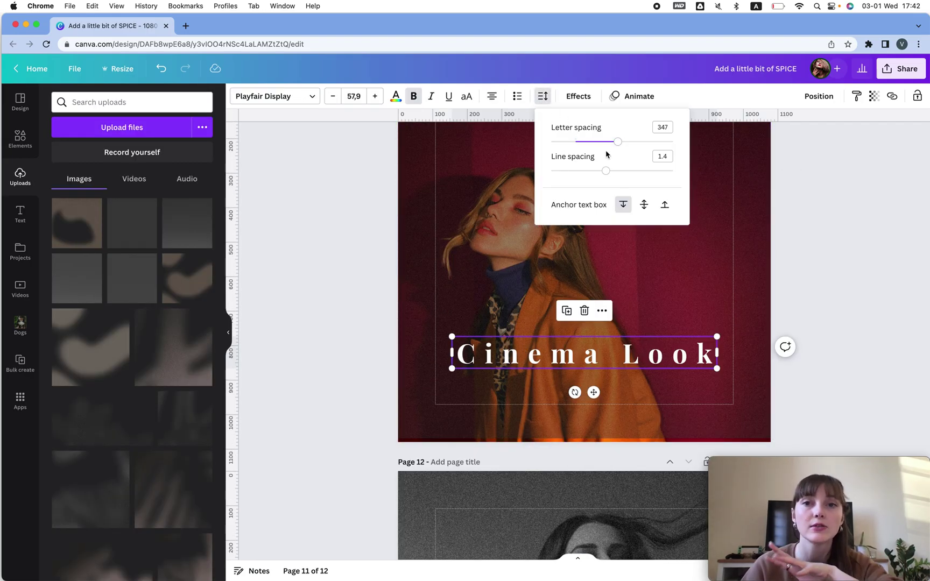
mouse_move(617, 145)
mouse_down()
mouse_move(589, 142)
mouse_move(640, 145)
mouse_move(627, 147)
mouse_up()
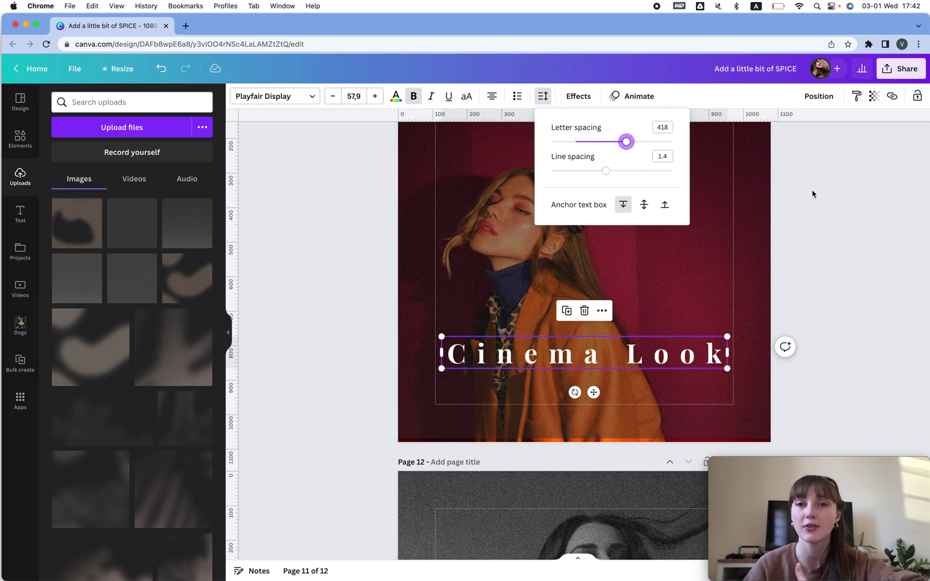
key(Escape)
Step: Review the "Adjust brightness & contrast" page 12 and the earlier magazine-style pages to compare their texture, contrast and title treatments
scroll(824, 188, down, 4)
scroll(824, 189, down, 3)
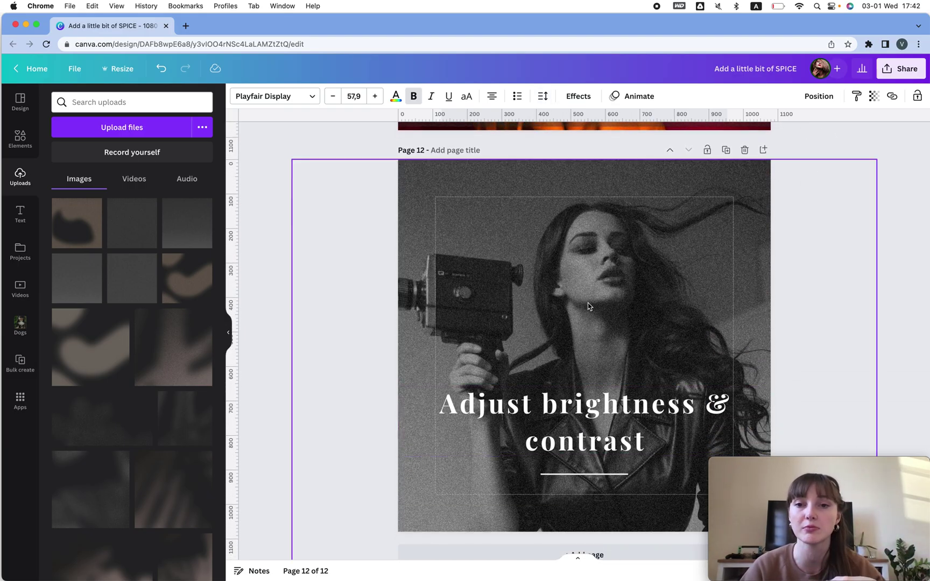
scroll(523, 304, down, 3)
scroll(523, 303, up, 15)
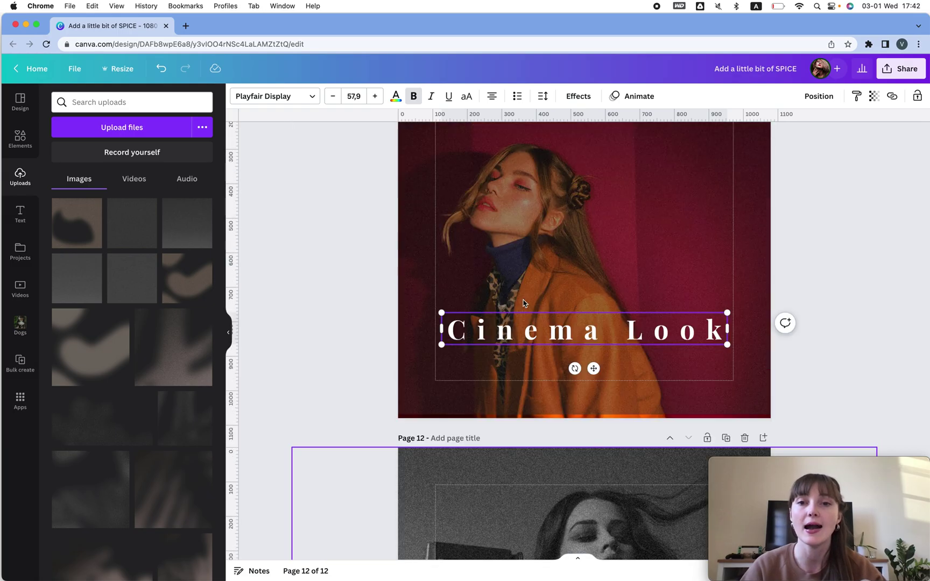
scroll(523, 303, up, 14)
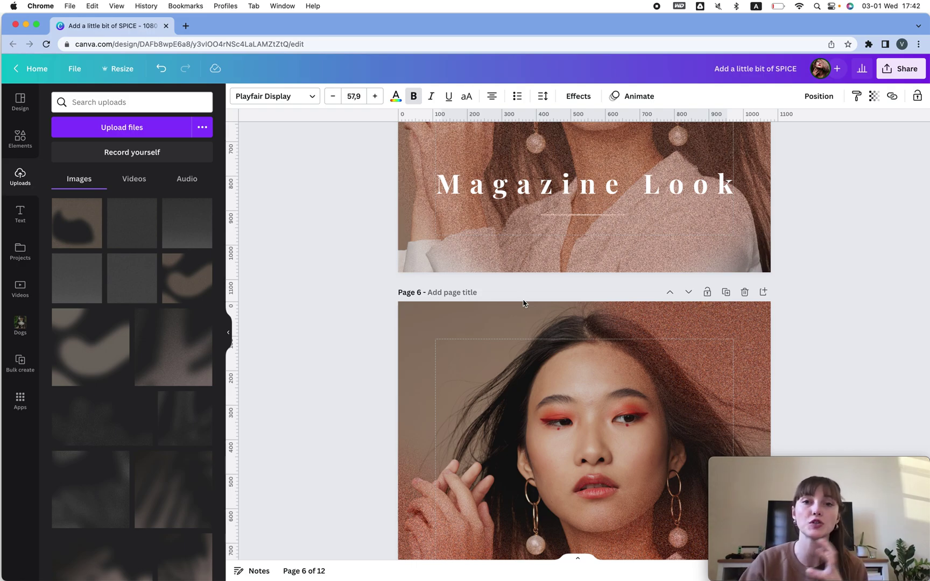
scroll(595, 311, down, 6)
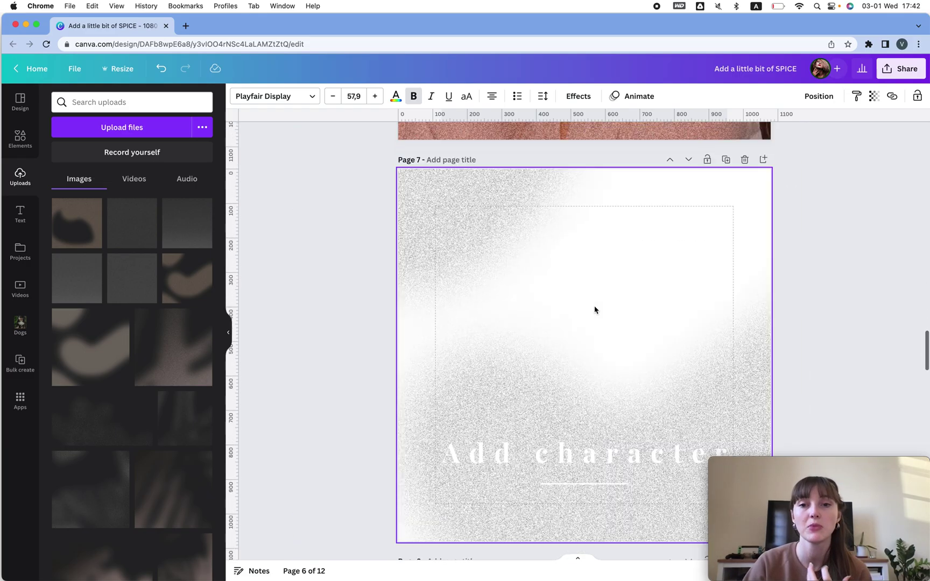
scroll(595, 311, down, 5)
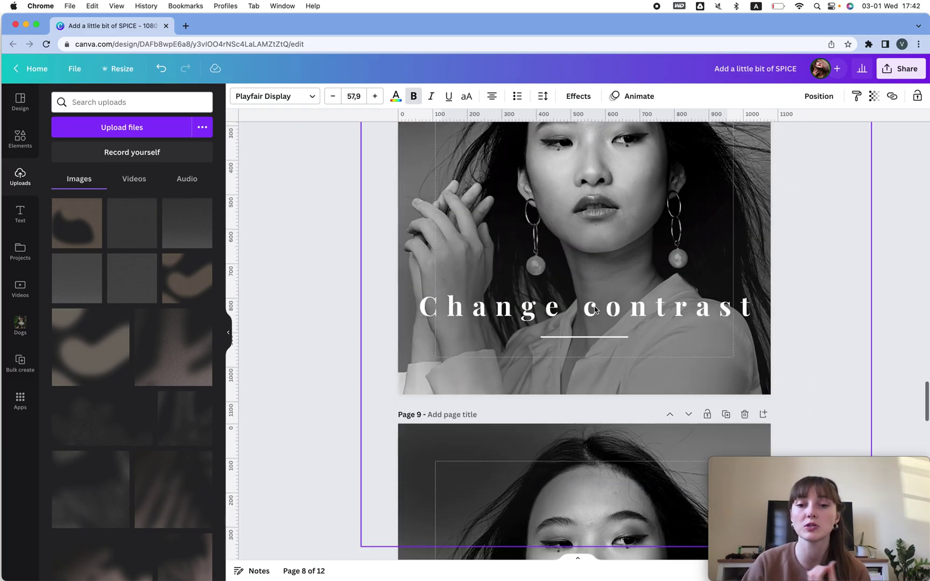